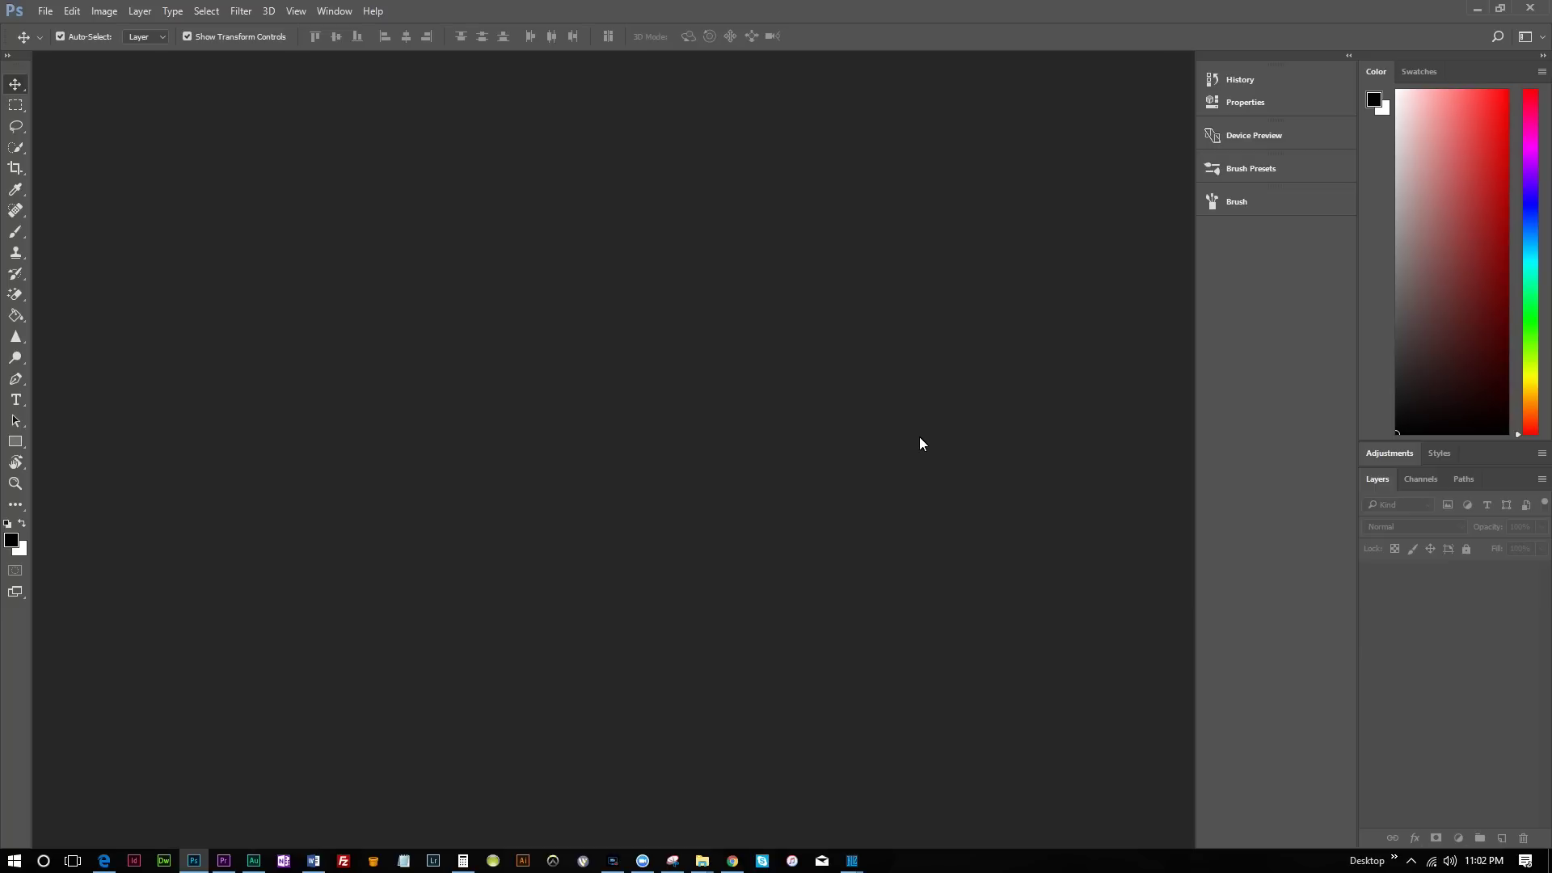
# Step: Open the File menu in the empty Photoshop workspace
pyautogui.click(46, 11)
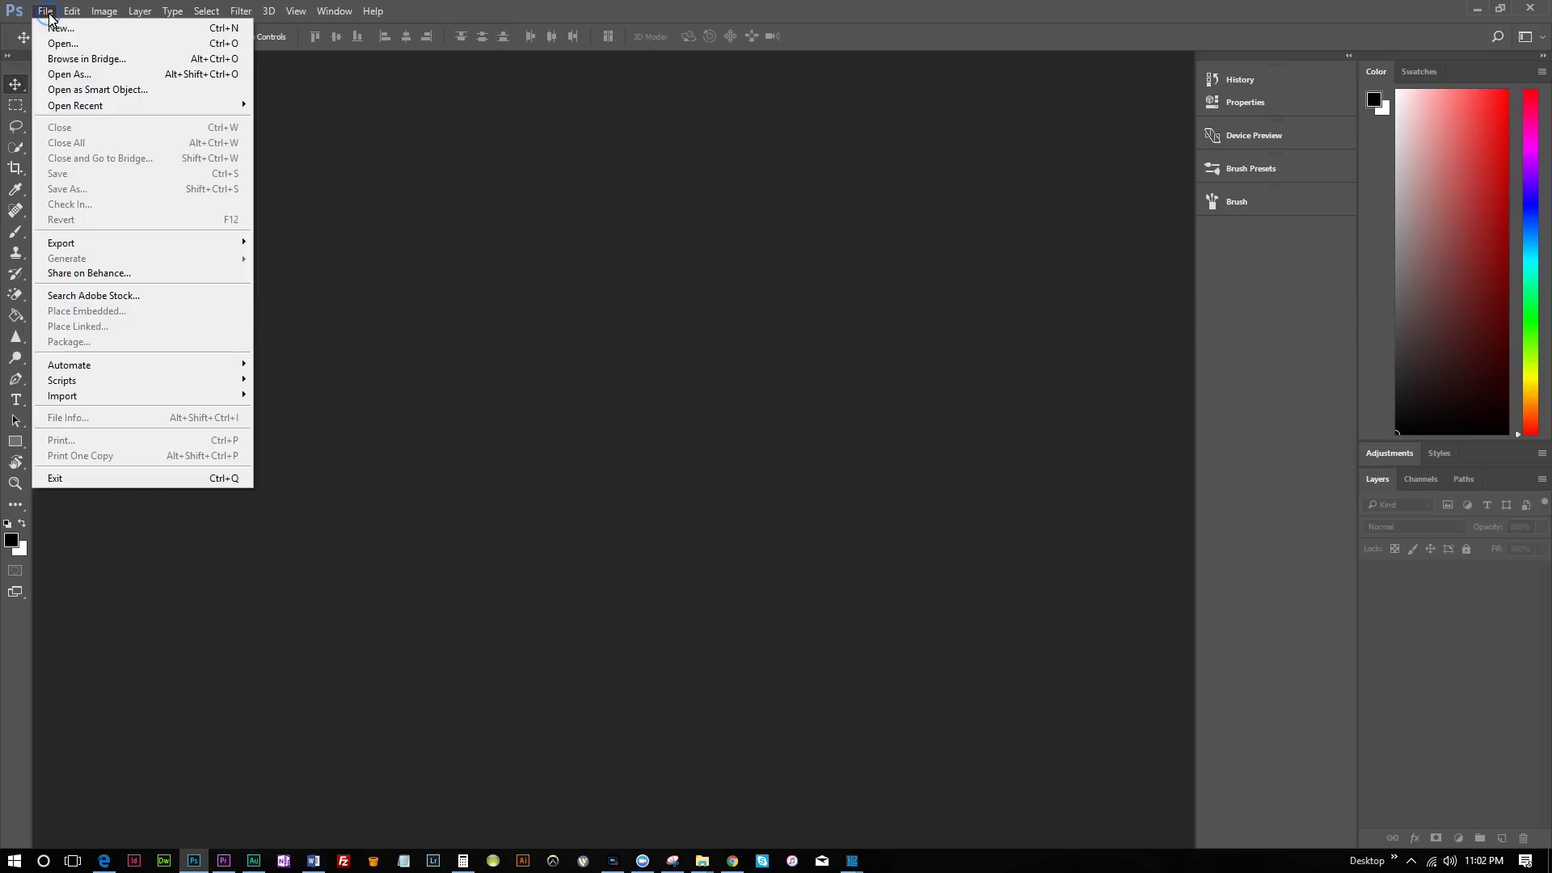
# Step: Create a new white 1920 × 1080 px document from the Custom preset
pyautogui.click(62, 30)
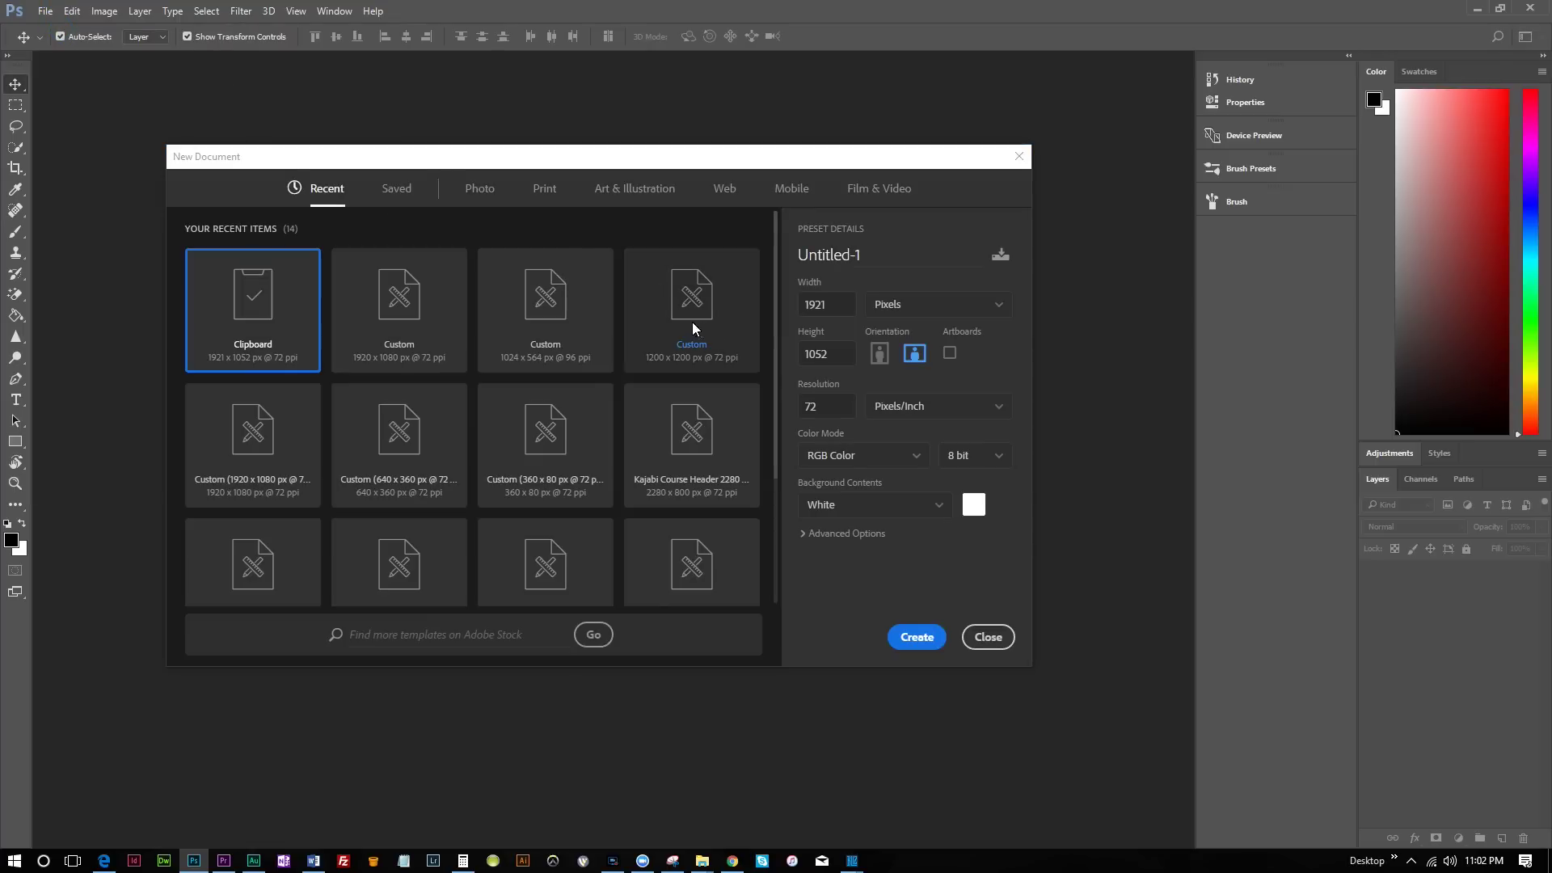
pyautogui.click(416, 316)
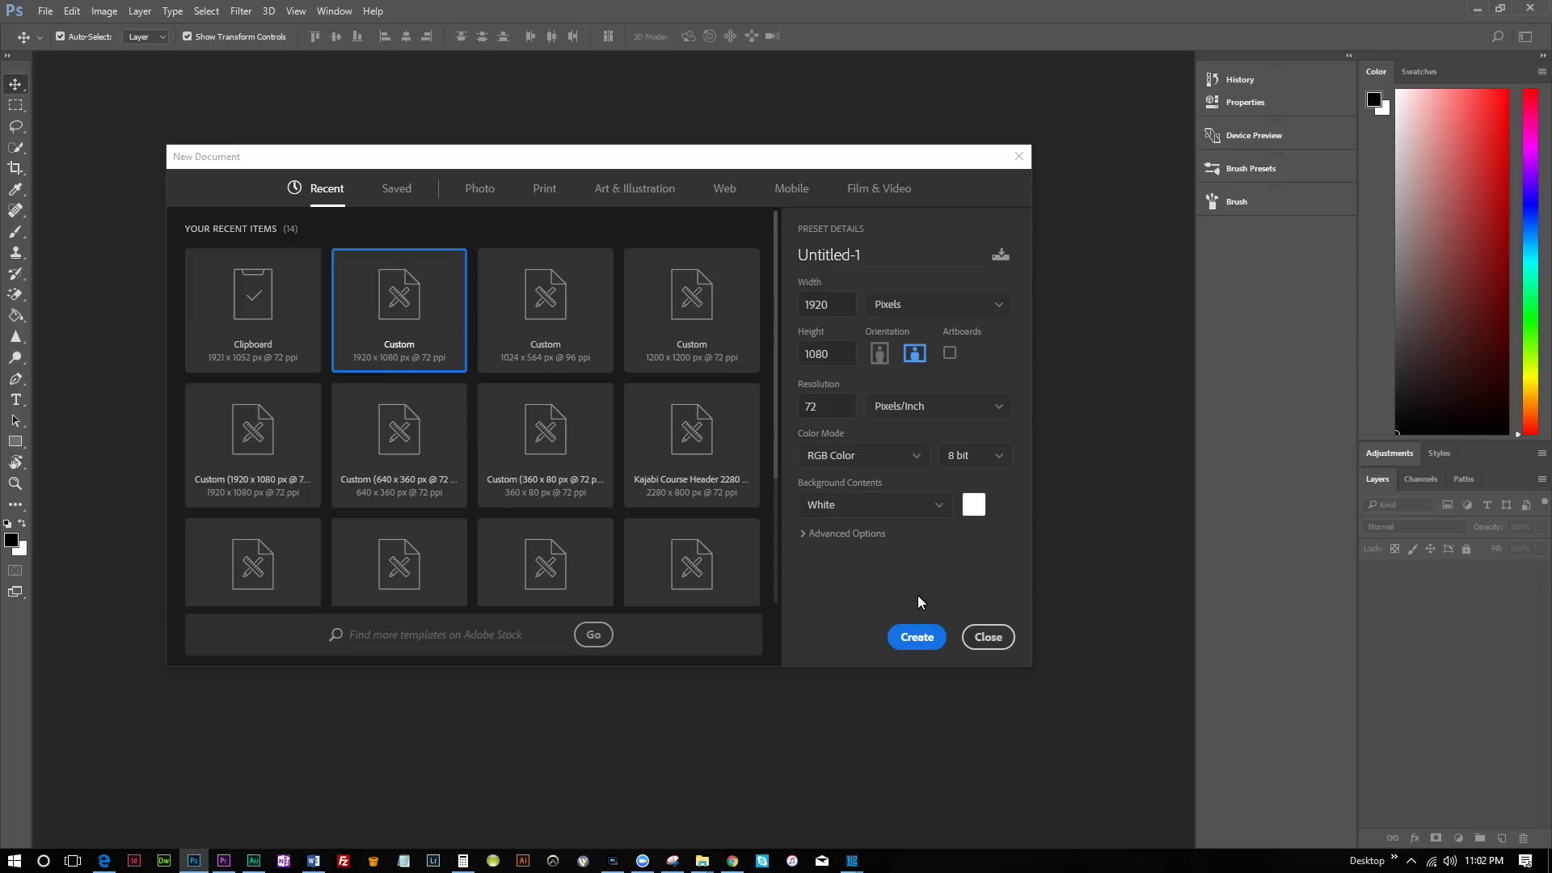
pyautogui.click(919, 640)
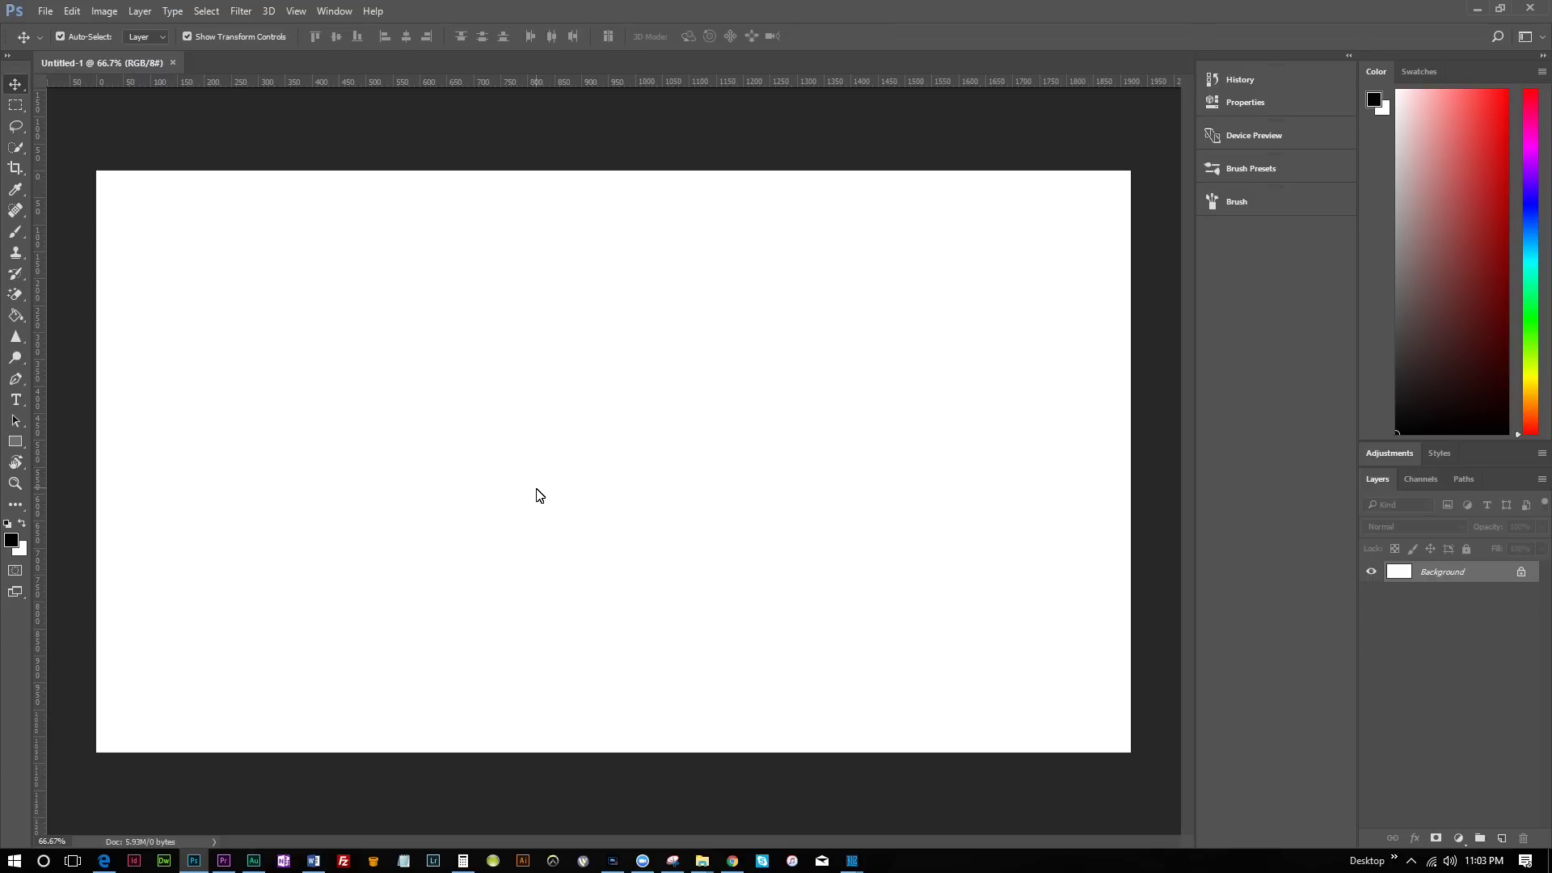
# Step: Unlock the Background layer, name it 'Background', and add empty Layer 1 above
pyautogui.doubleClick(1478, 575)
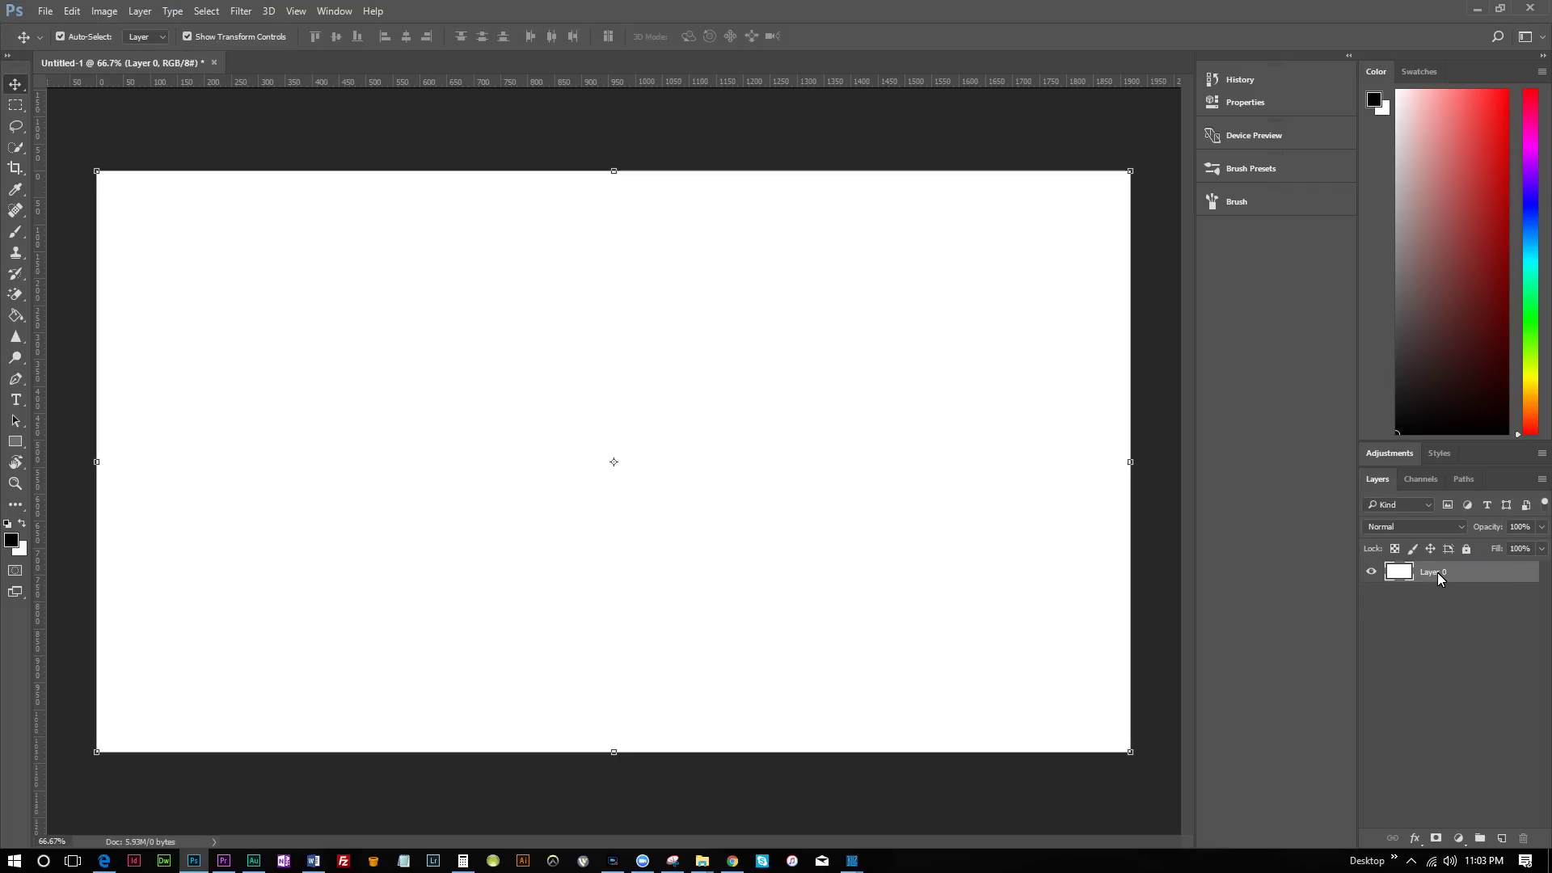
pyautogui.doubleClick(1438, 575)
pyautogui.write('Background')
pyautogui.click(1515, 675)
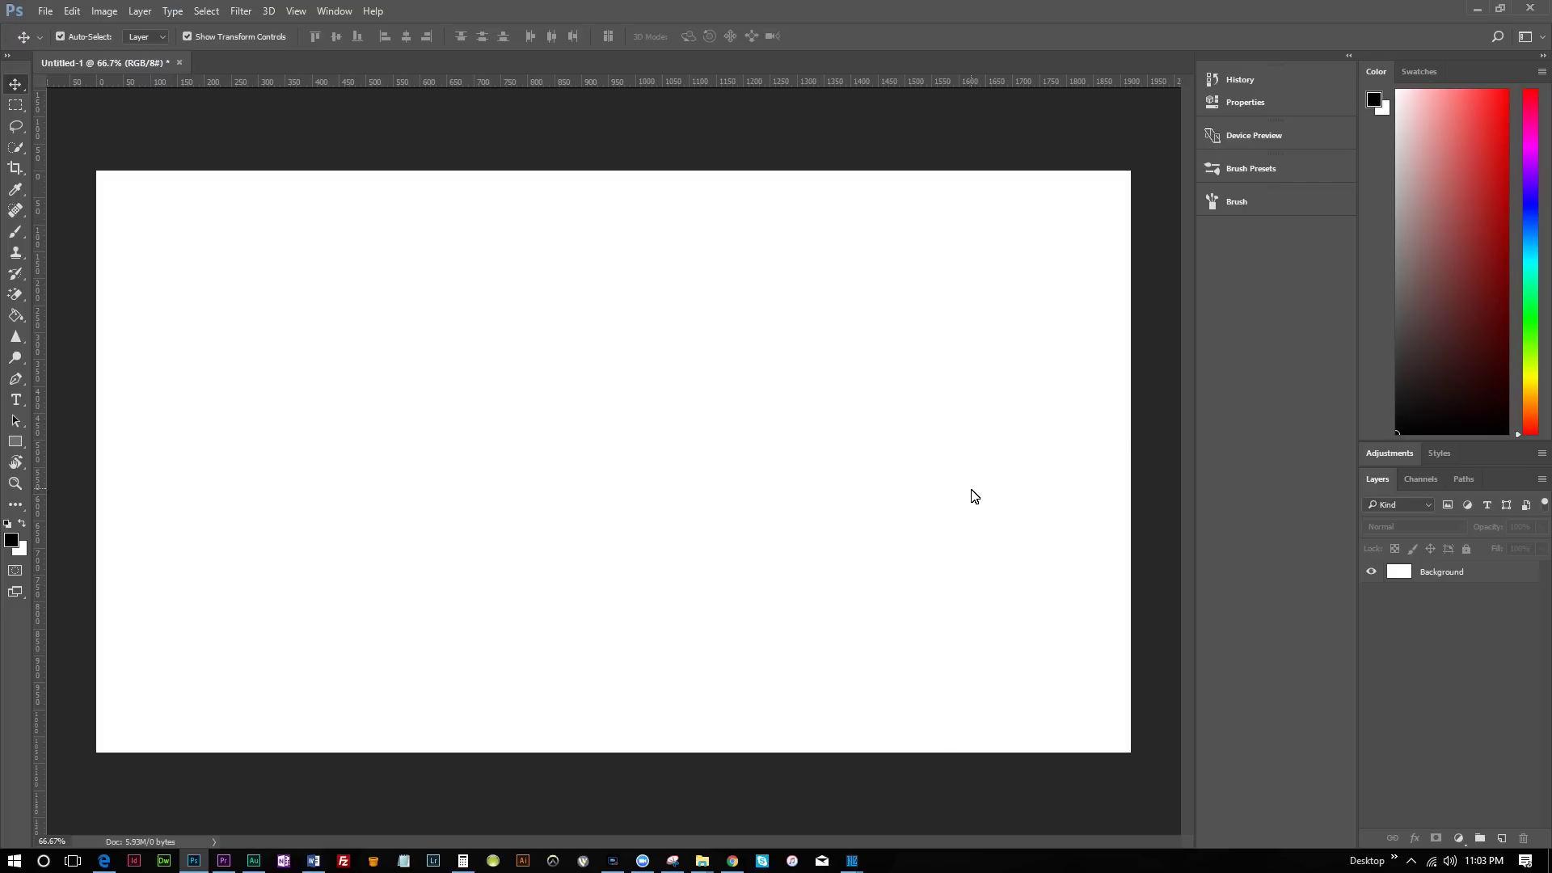
pyautogui.click(1451, 575)
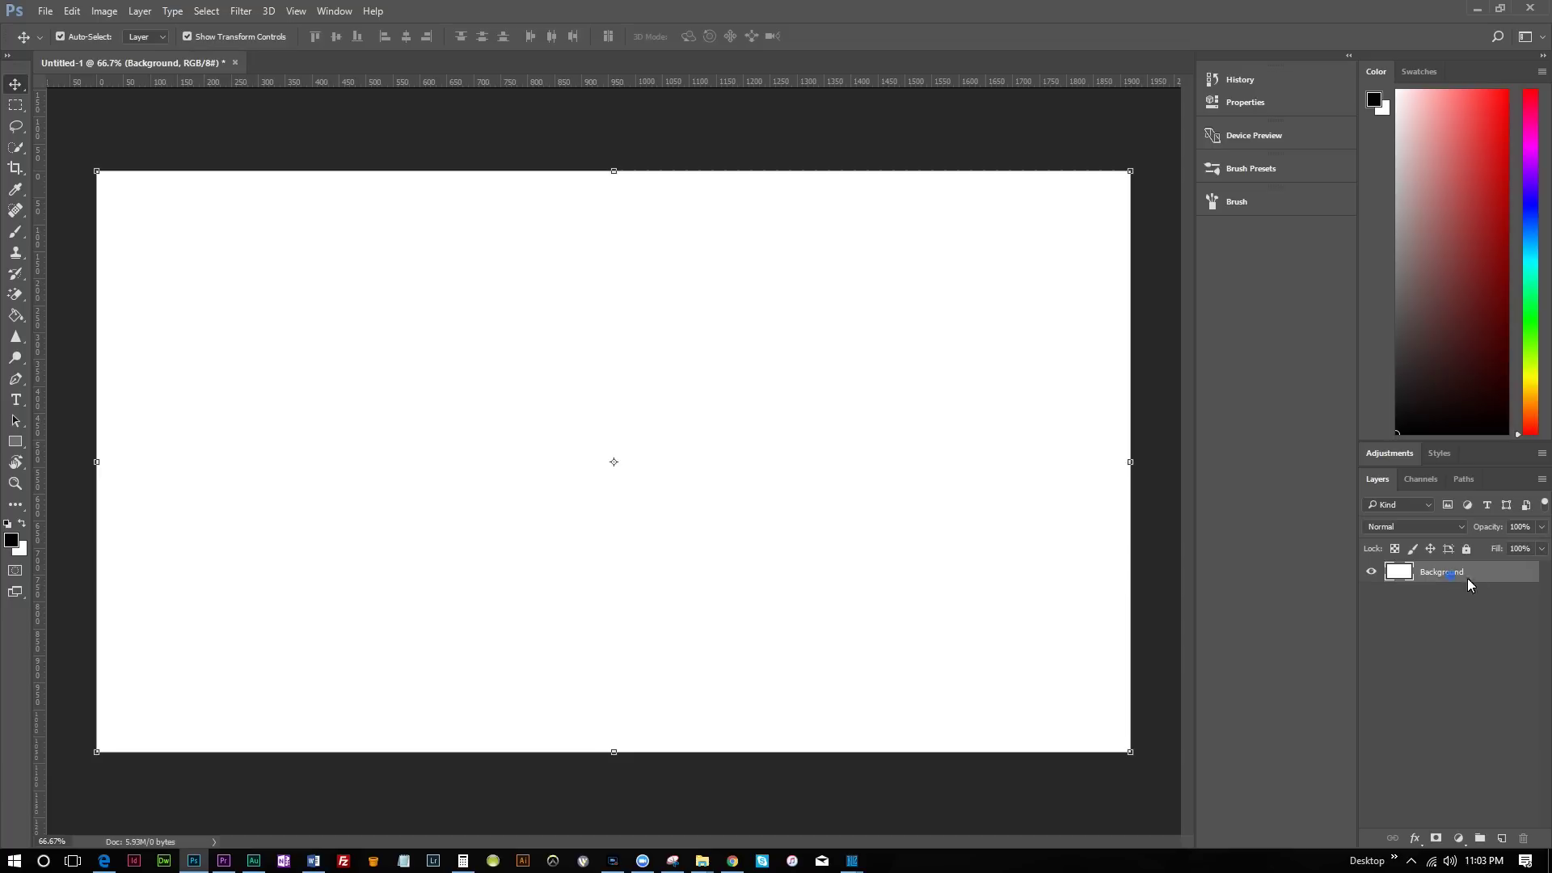
pyautogui.click(1500, 841)
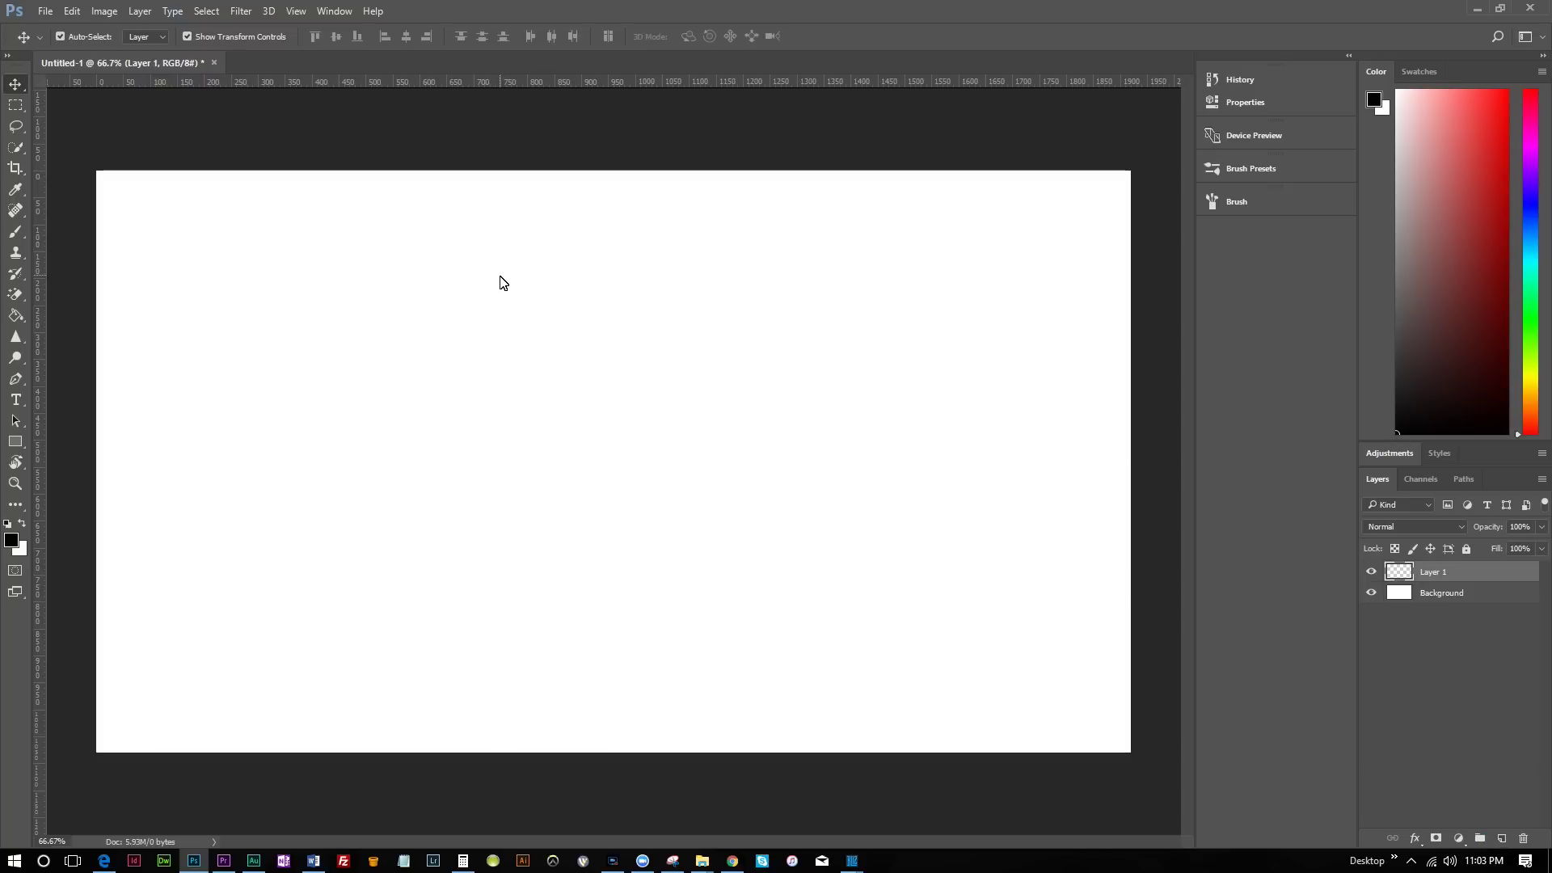
# Step: Fill Layer 1 with black using the Paint Bucket
pyautogui.press('g')
pyautogui.hotkey('shift', 'g')
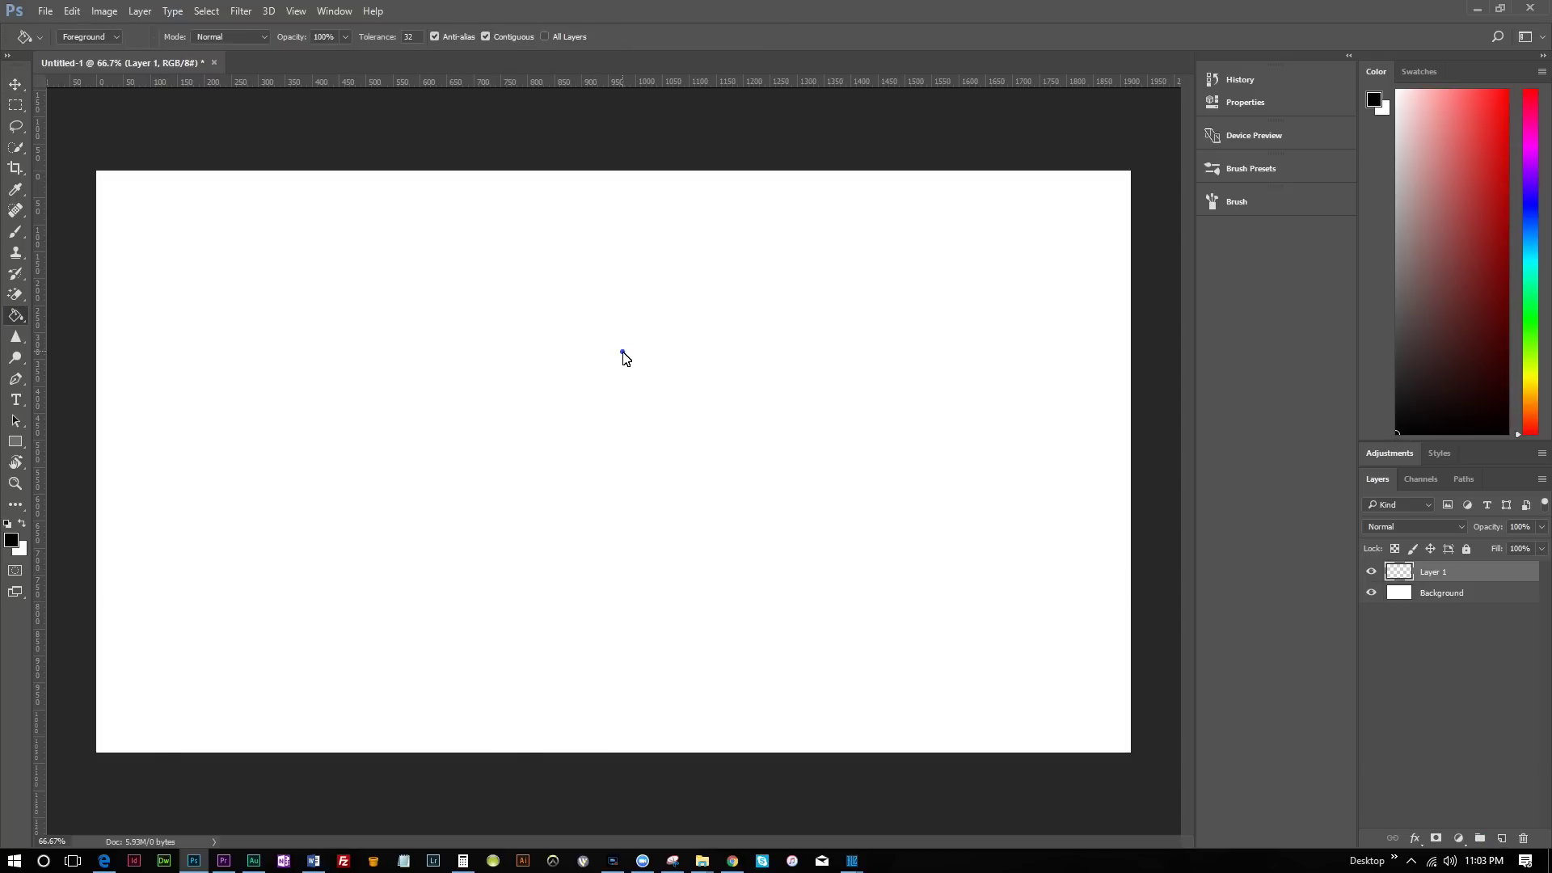
pyautogui.click(623, 354)
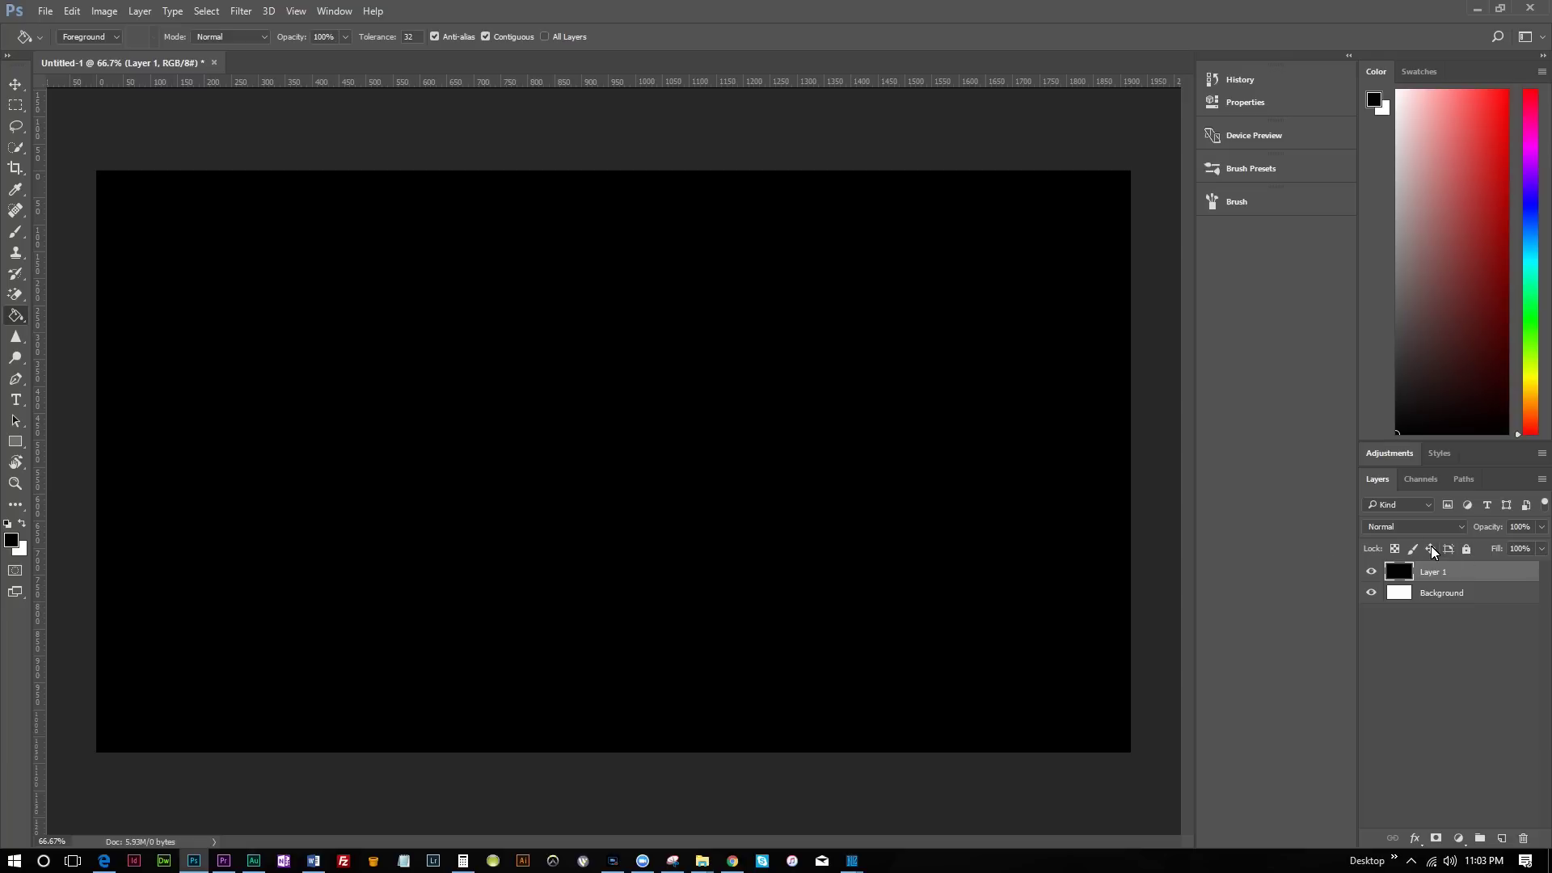
# Step: Add a Stroke effect to Layer 1 with colour 0070c6
pyautogui.rightClick(1484, 575)
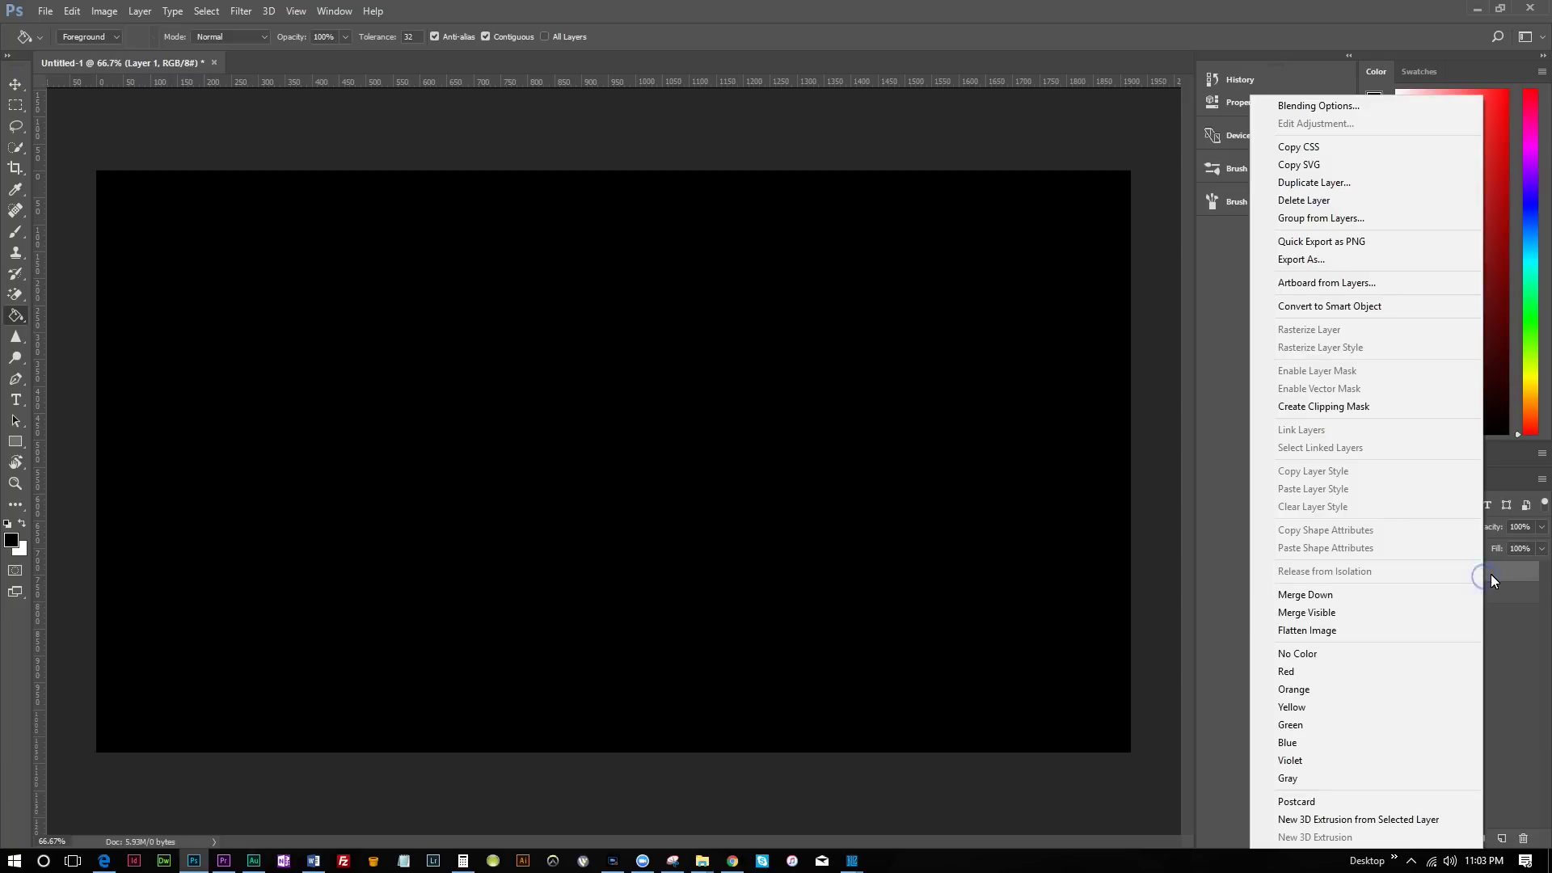
pyautogui.click(1510, 653)
pyautogui.click(1414, 838)
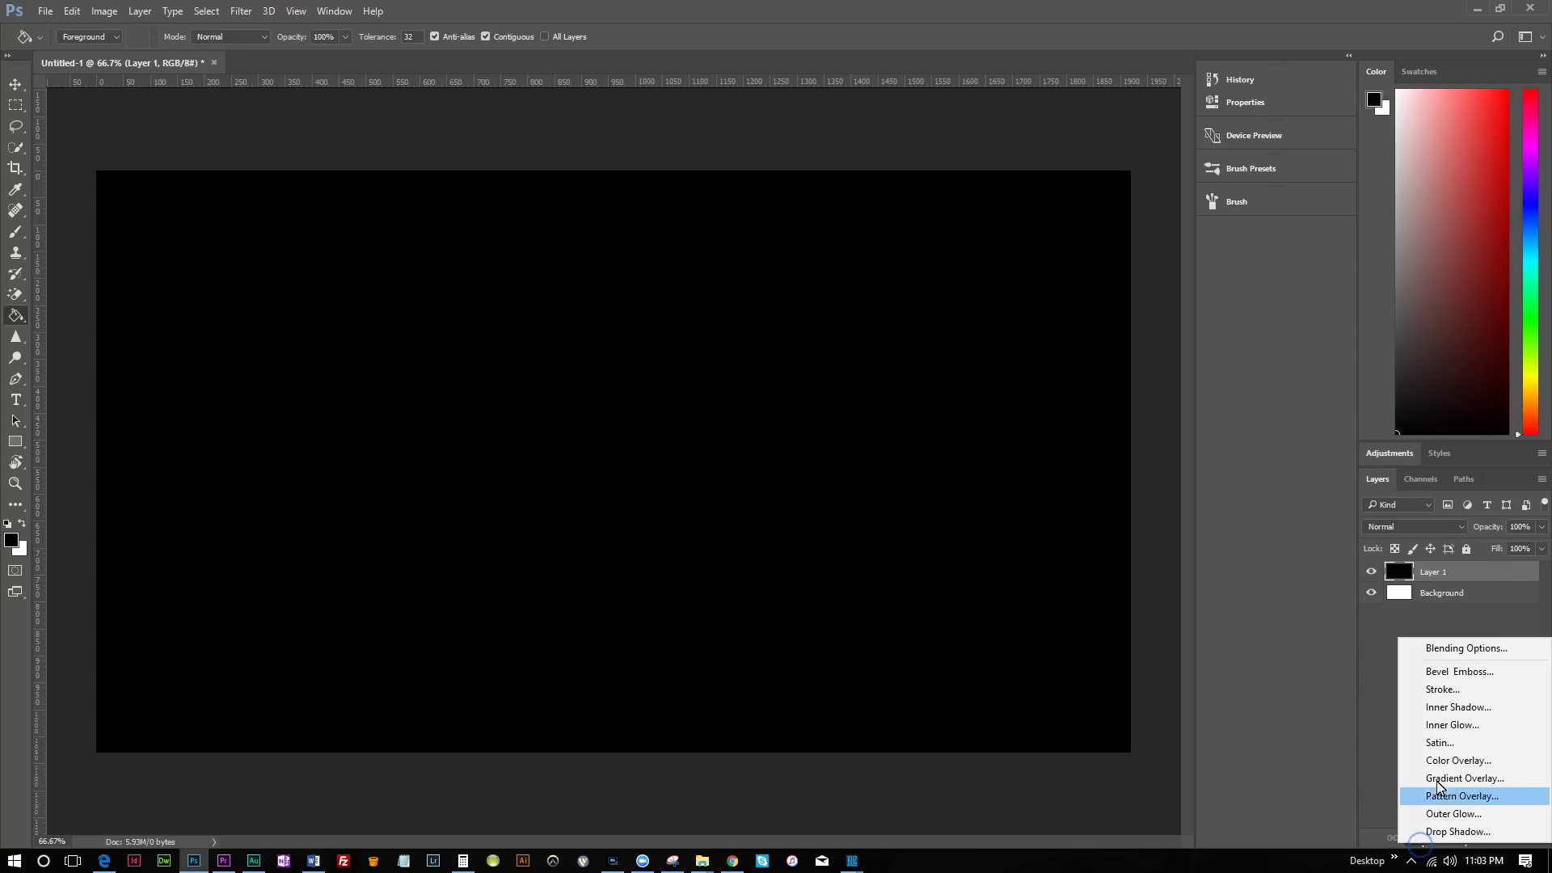
pyautogui.click(1463, 692)
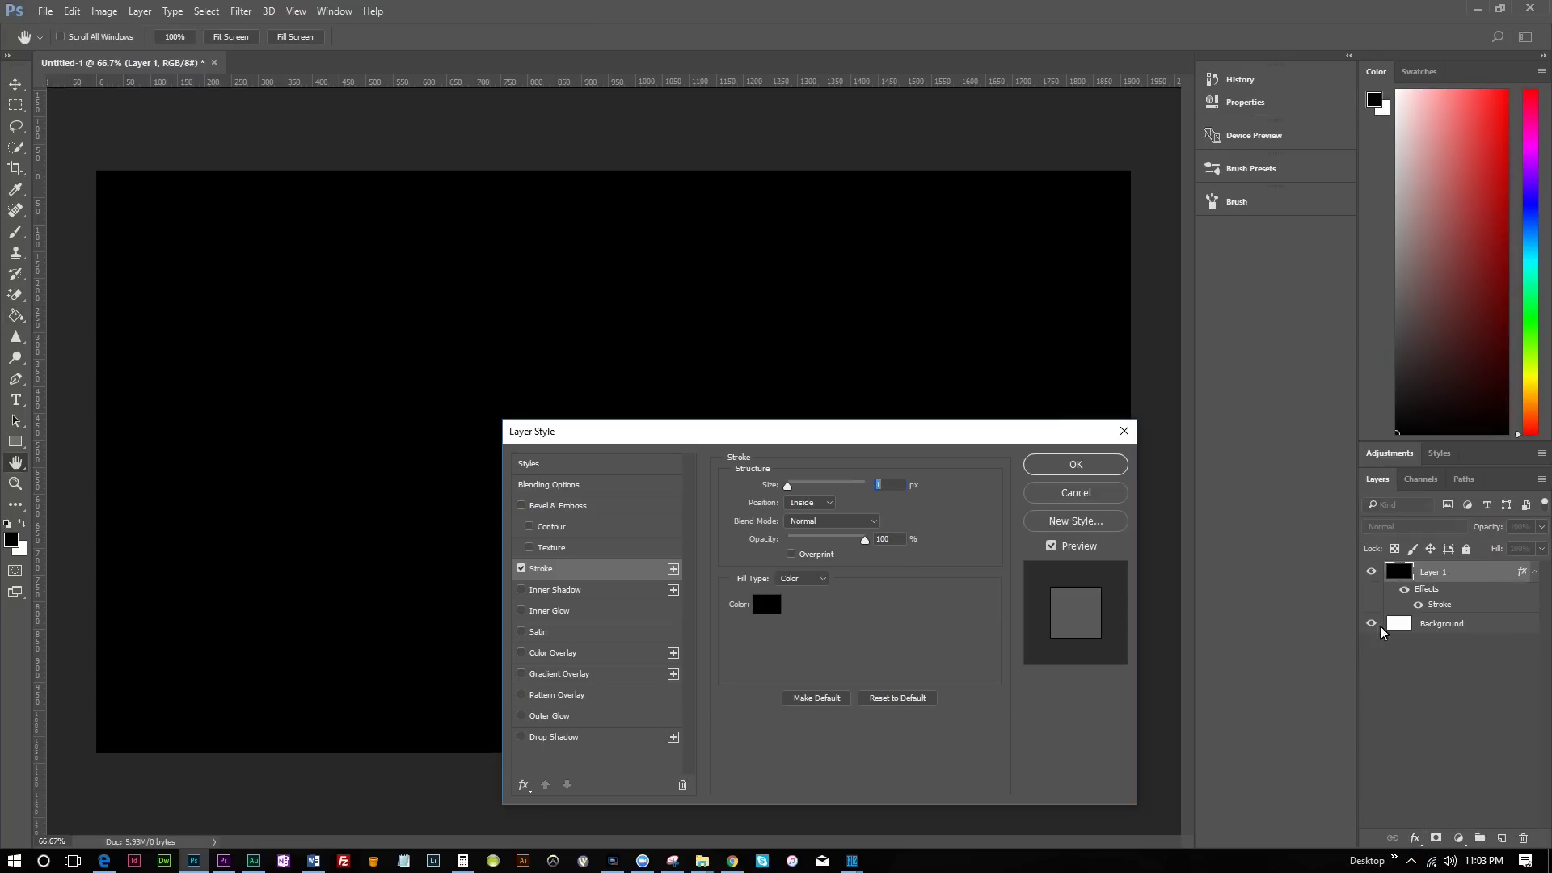
pyautogui.click(766, 604)
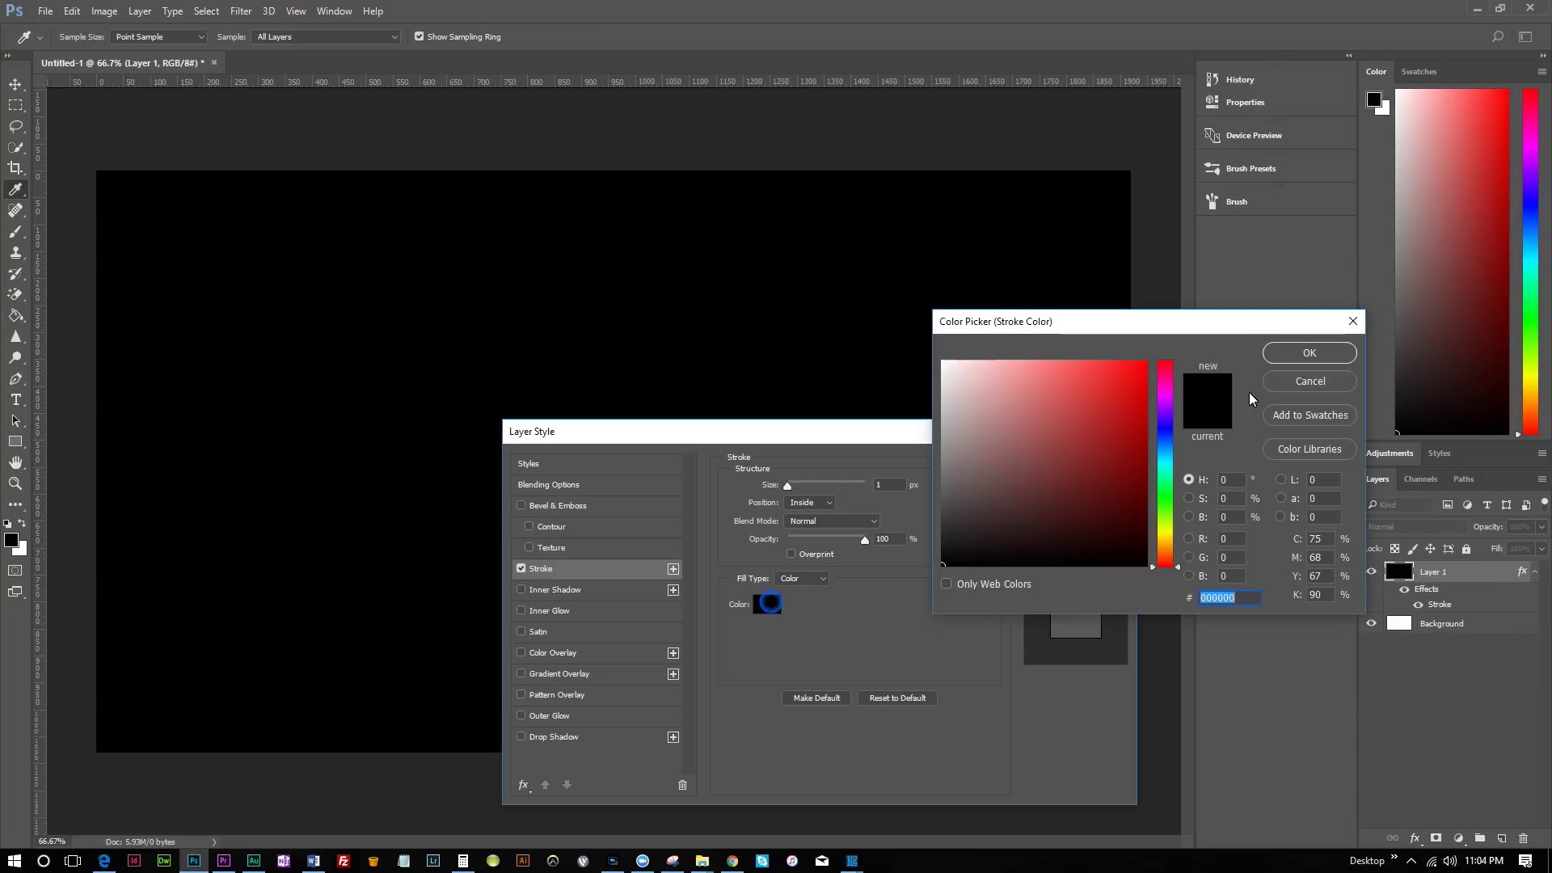
pyautogui.click(1163, 440)
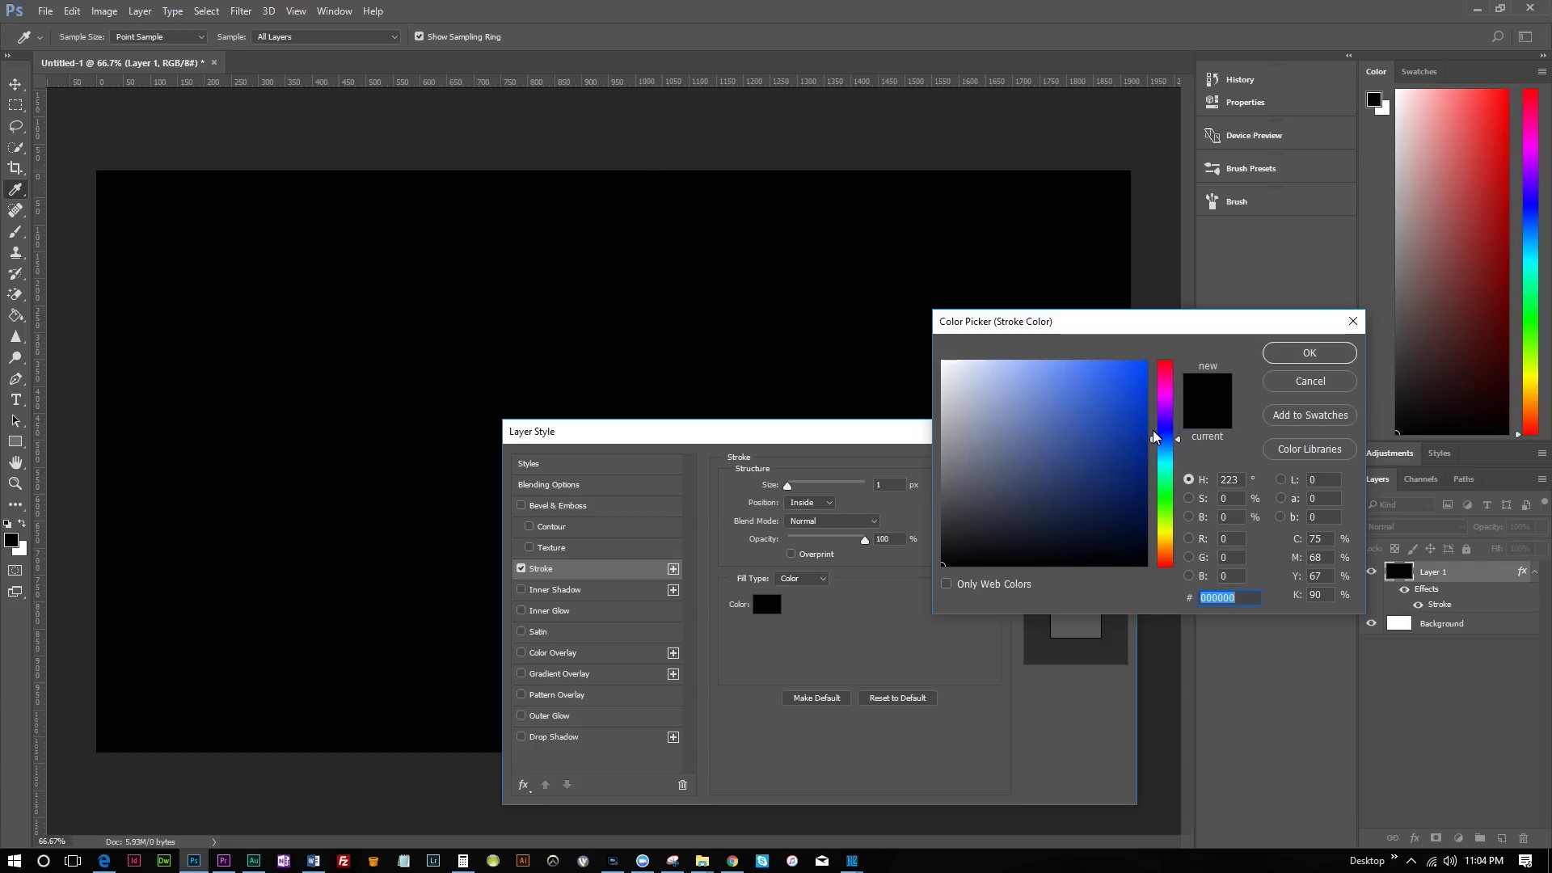
pyautogui.moveTo(1152, 436); pyautogui.dragTo(1153, 450)
pyautogui.click(1145, 407)
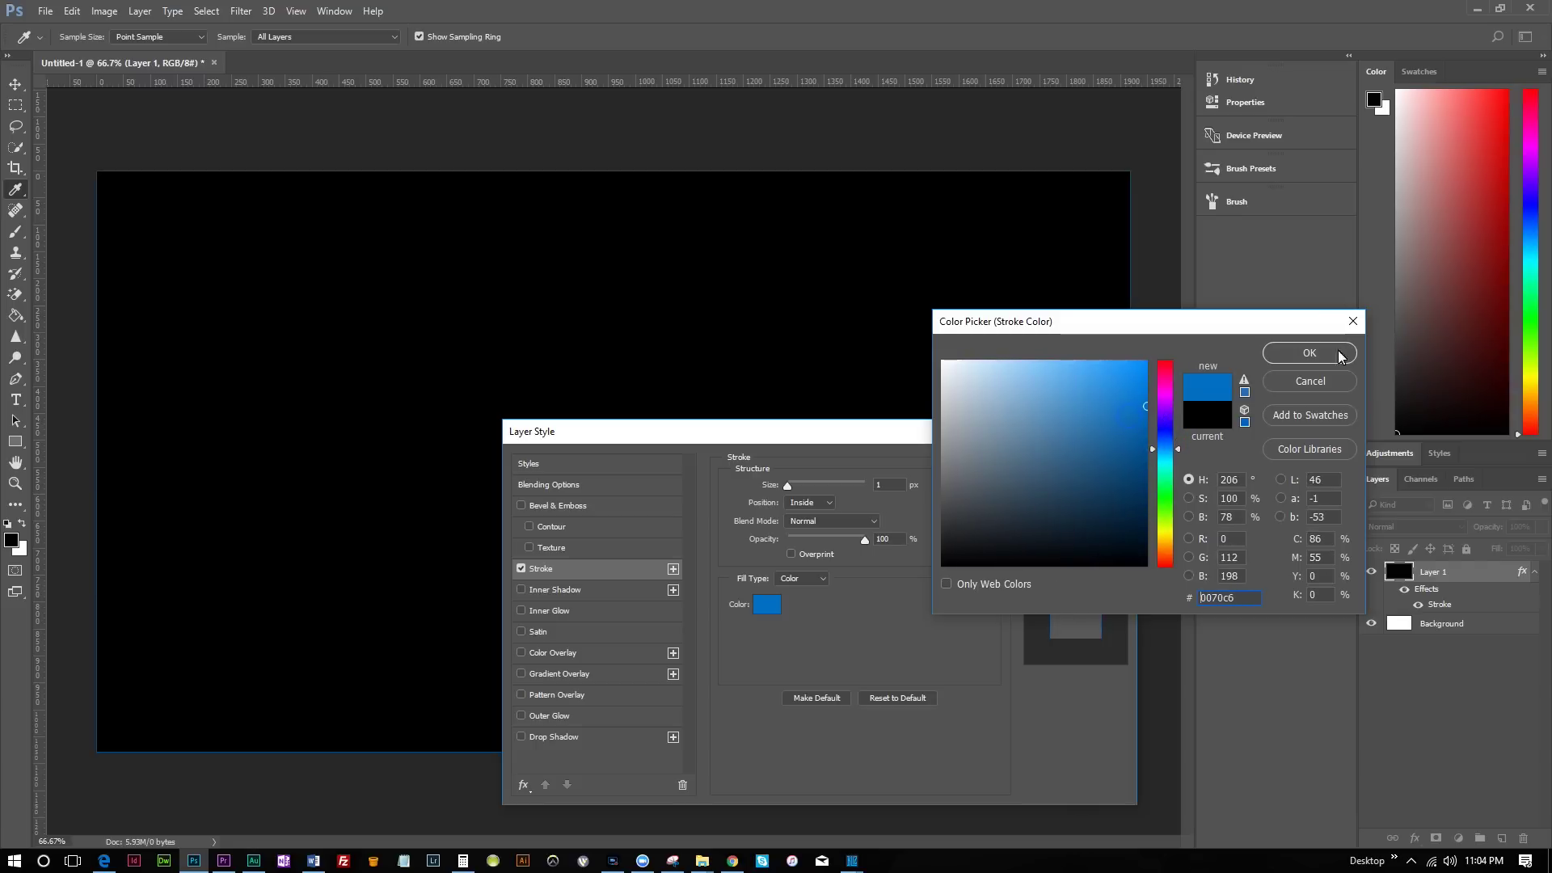
pyautogui.click(1313, 353)
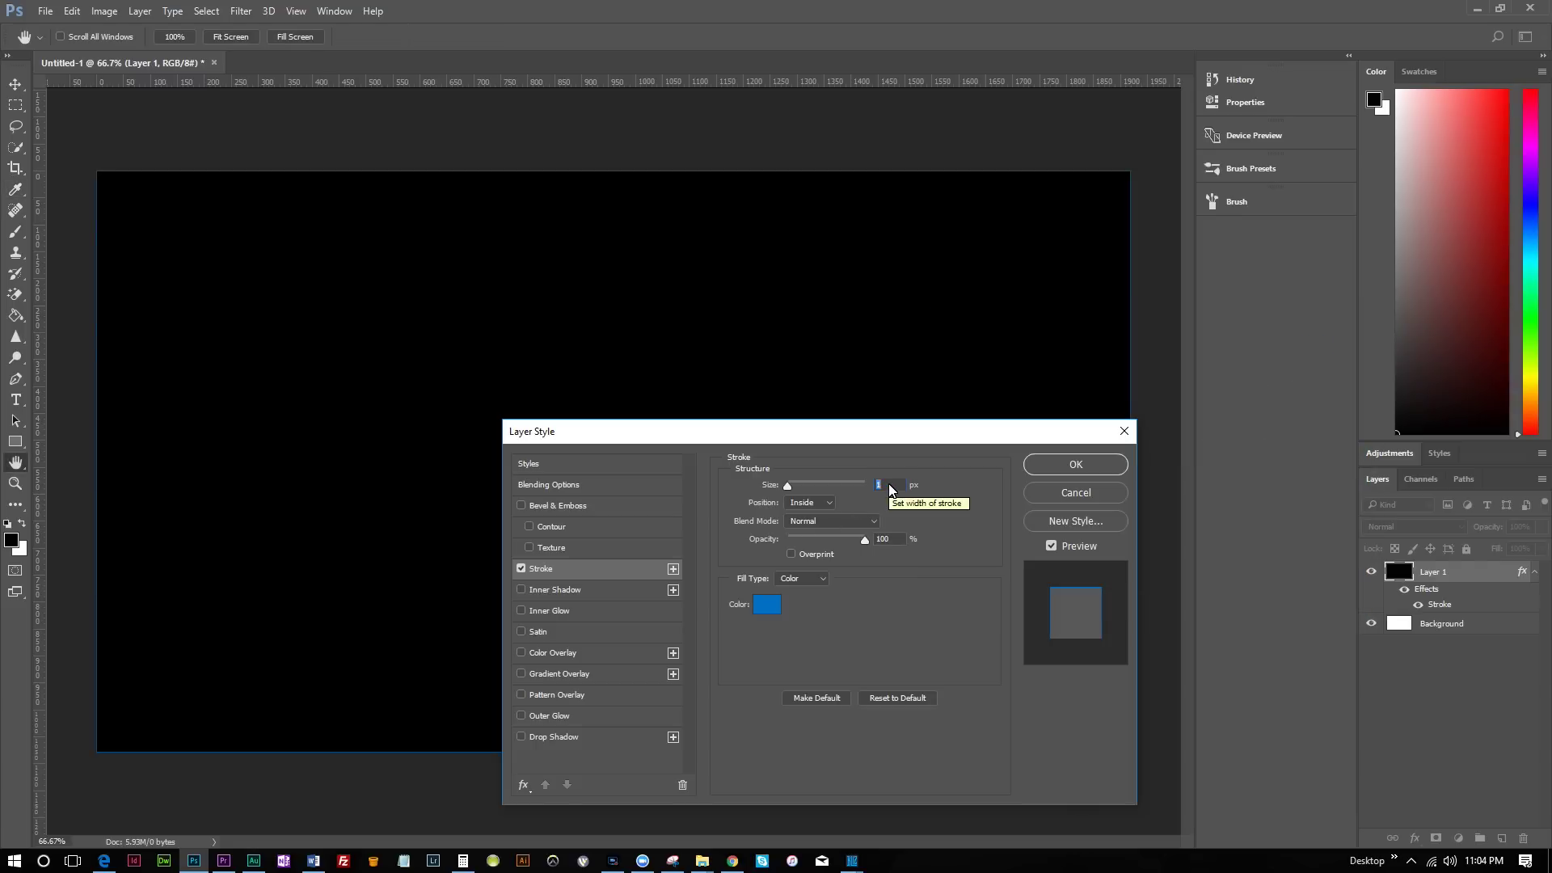
# Step: Set the stroke size to 16 px with position Inside, and apply it
pyautogui.write('16')
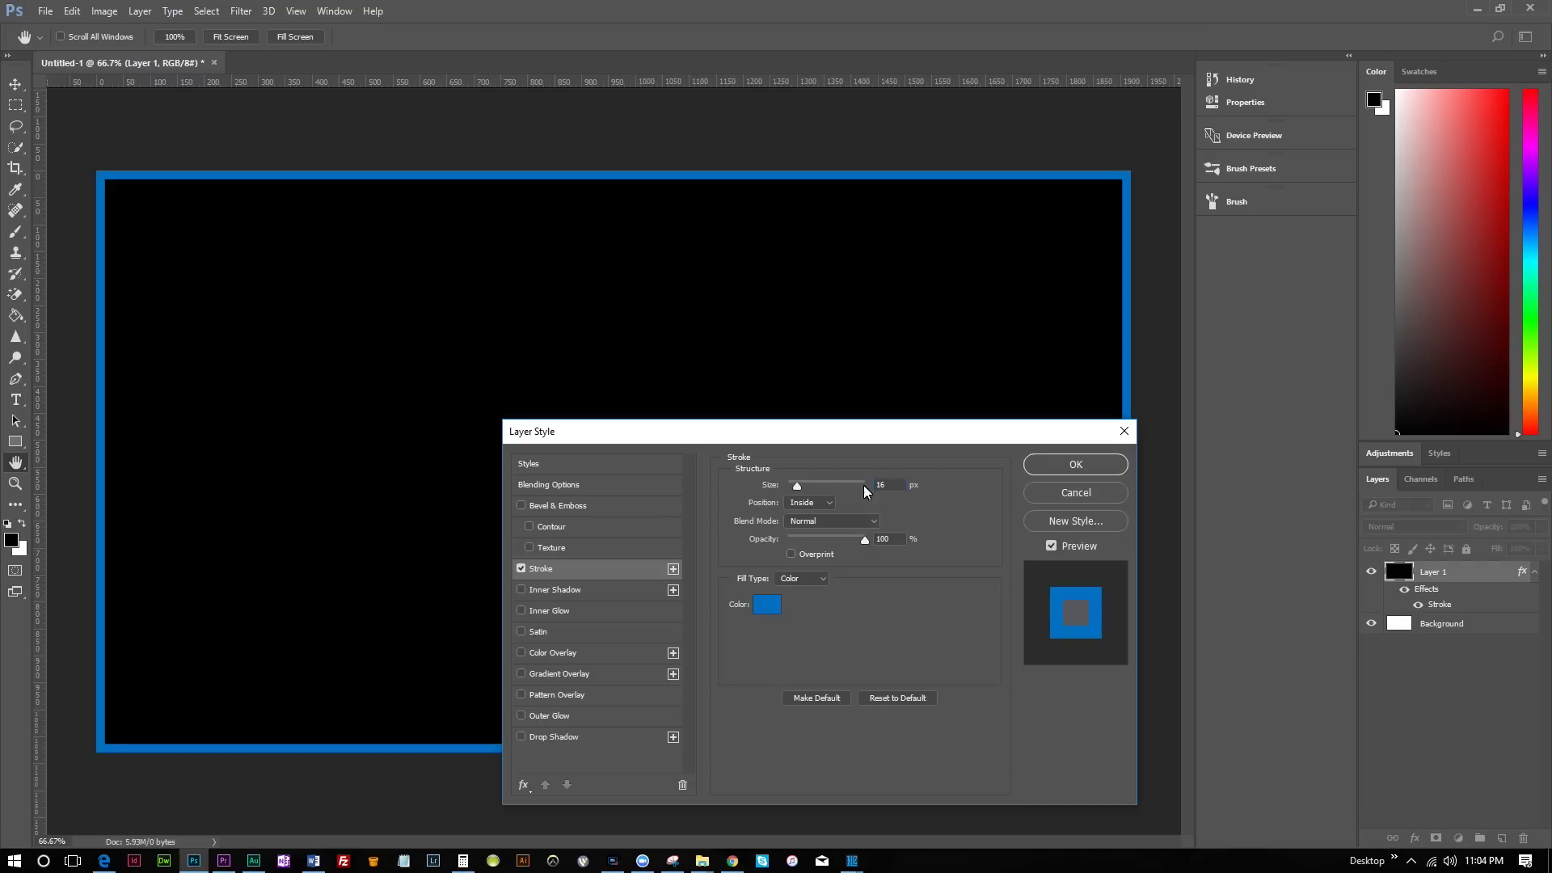
pyautogui.click(822, 502)
pyautogui.click(809, 520)
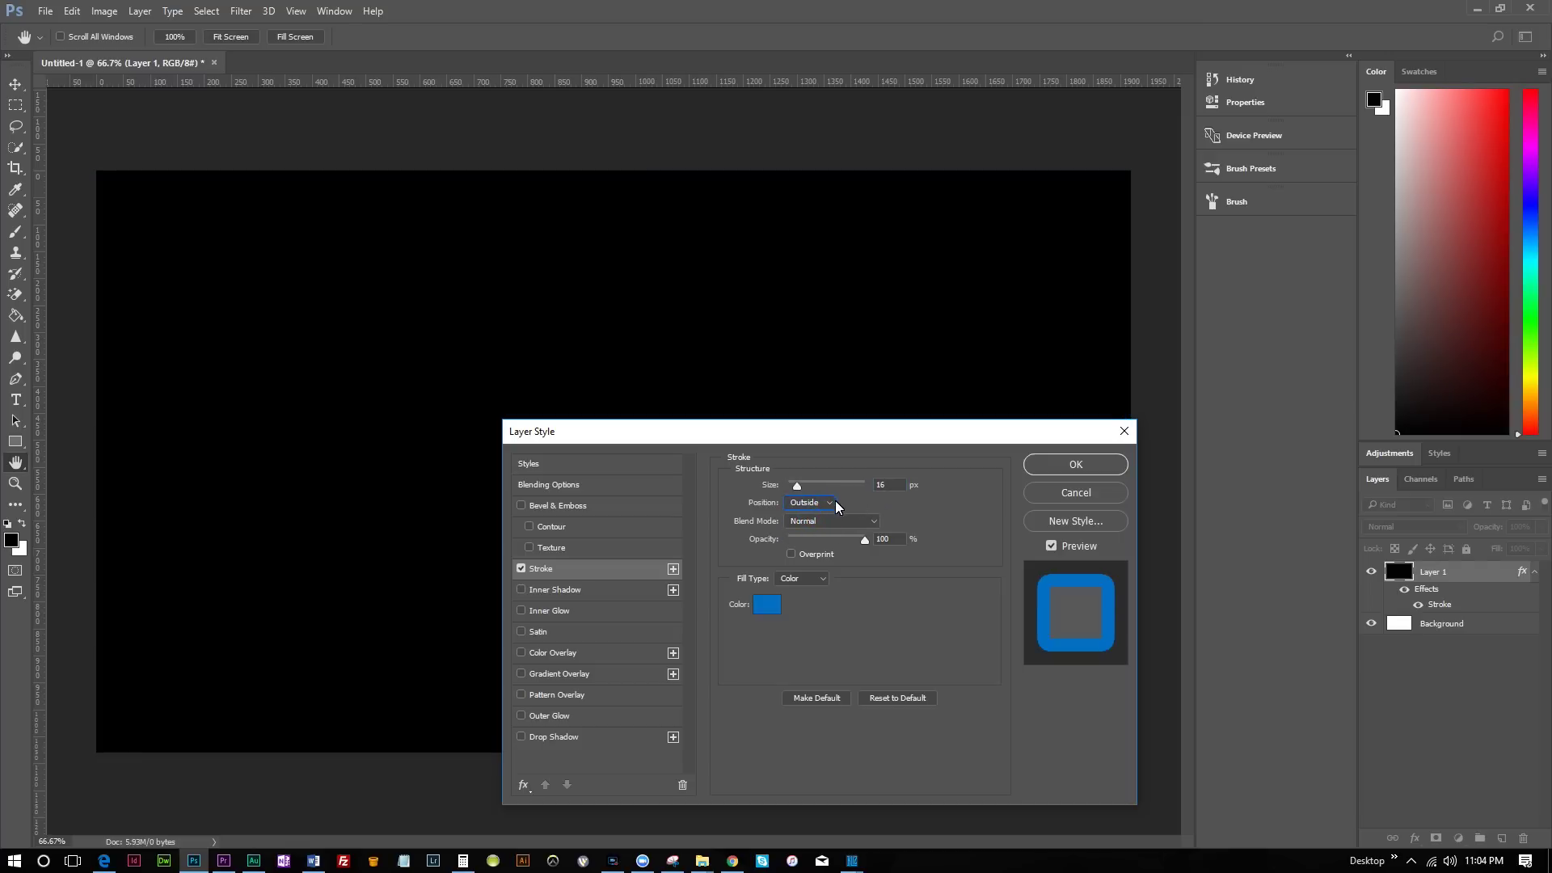
pyautogui.click(836, 502)
pyautogui.click(820, 524)
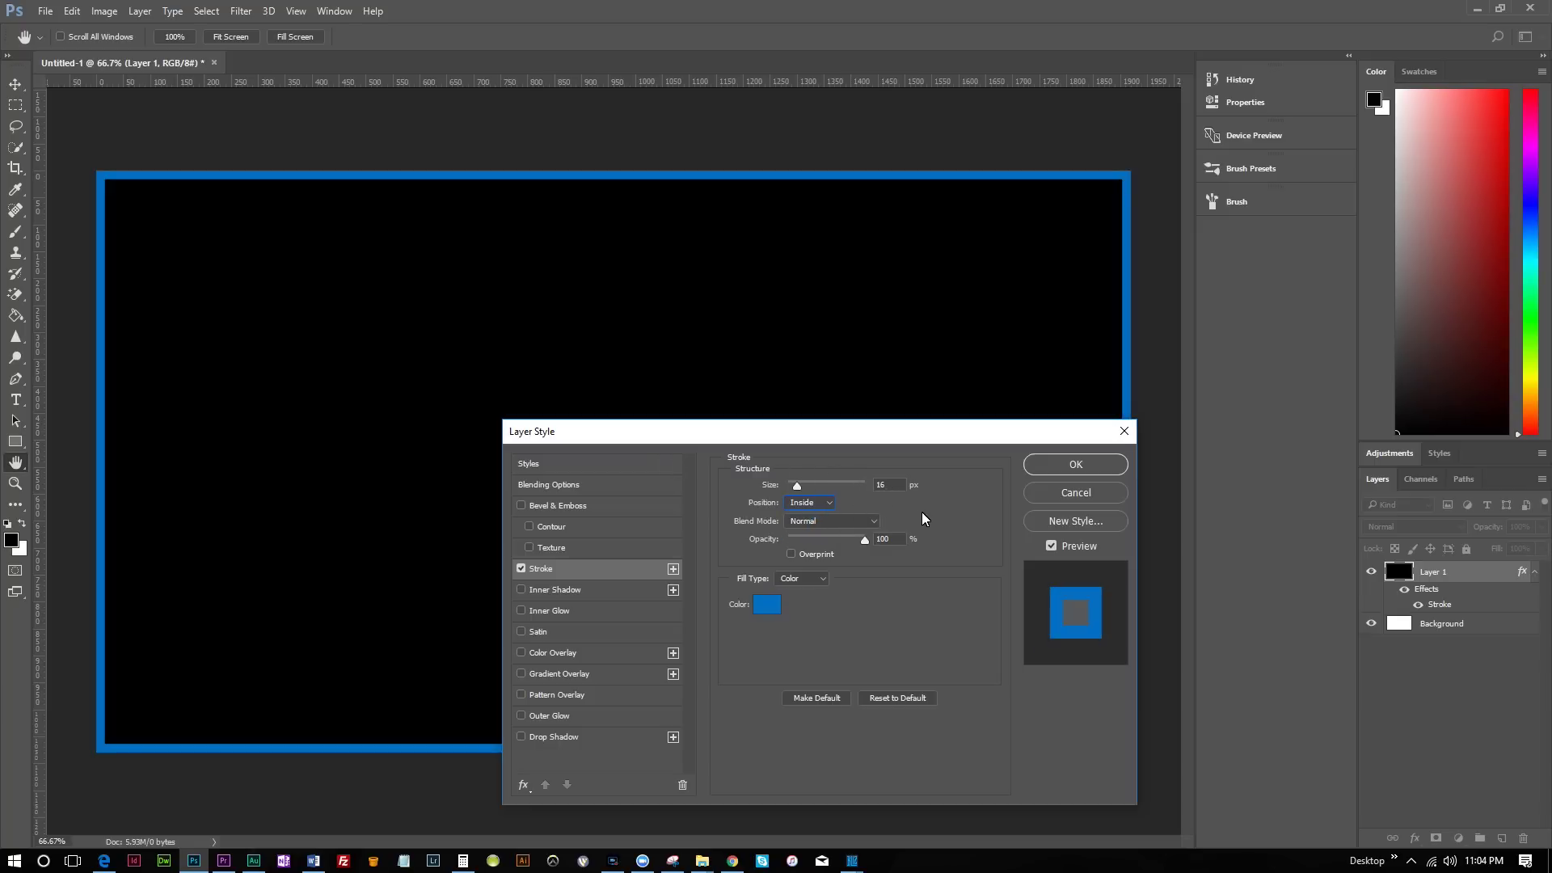
pyautogui.click(1067, 466)
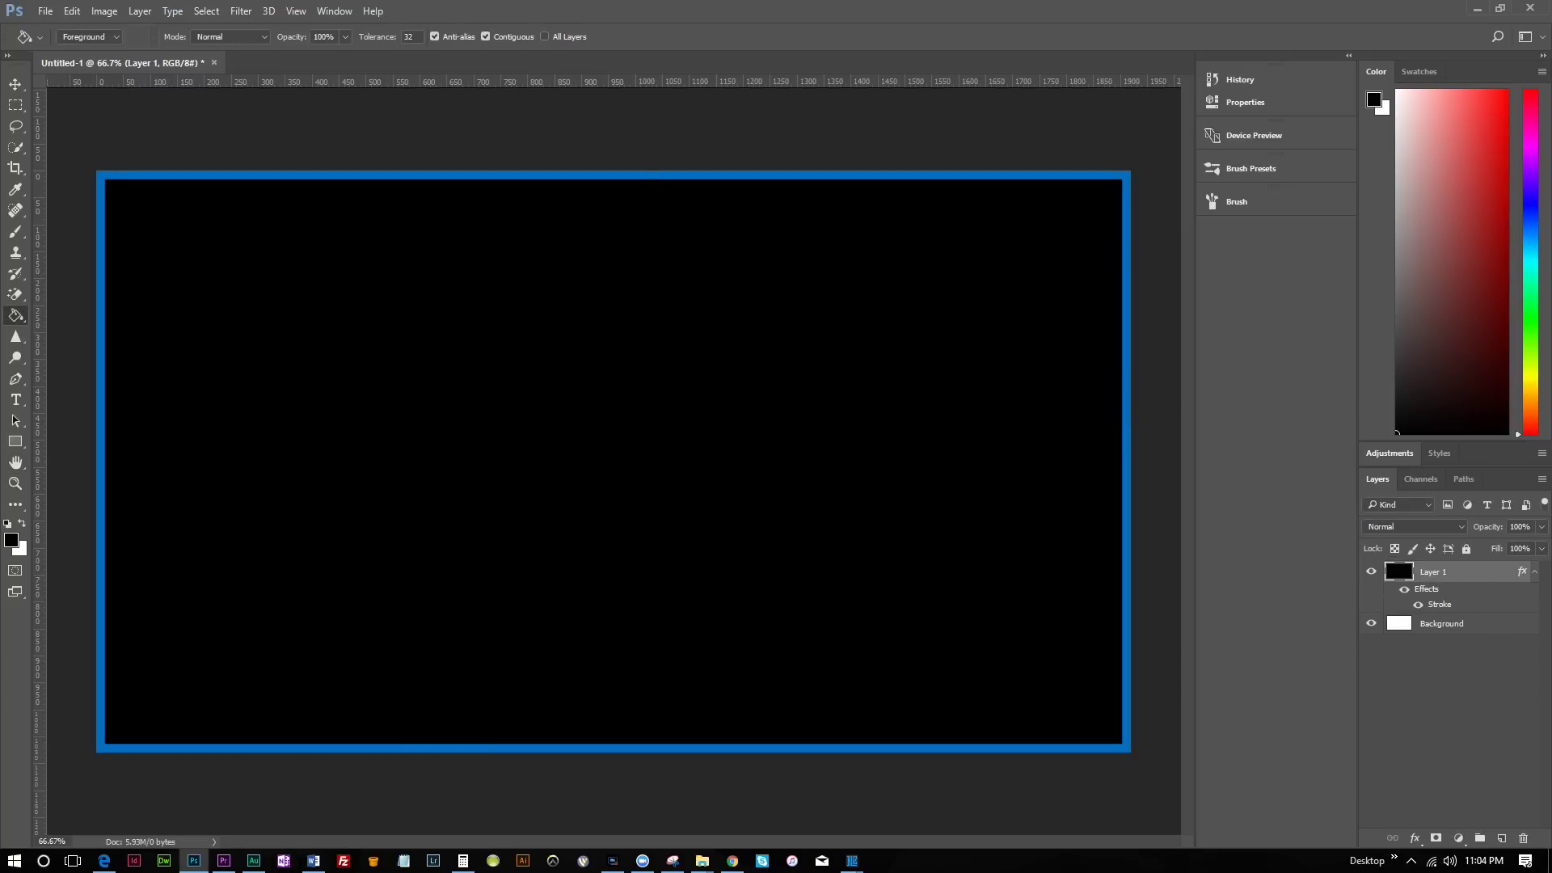
# Step: Lower Layer 1's fill to 0% so only the blue stroke shows
pyautogui.click(1541, 548)
pyautogui.moveTo(1541, 567); pyautogui.dragTo(1425, 573)
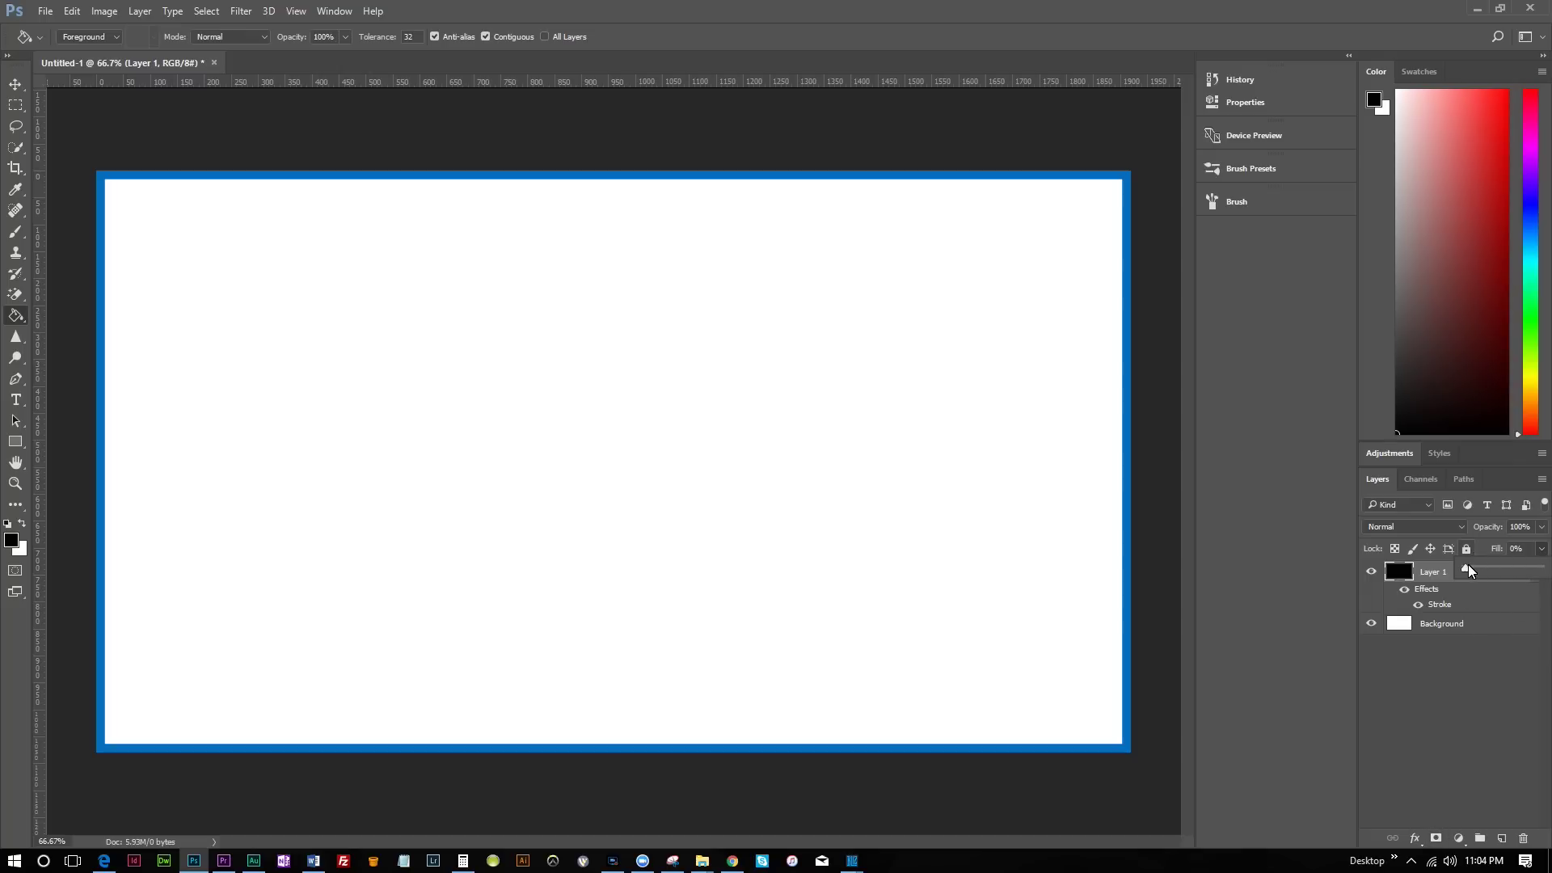
pyautogui.moveTo(1468, 564)
pyautogui.mouseDown()
pyautogui.moveTo(1518, 544)
pyautogui.moveTo(1433, 555)
pyautogui.moveTo(1540, 547)
pyautogui.mouseUp()
pyautogui.click(1541, 526)
pyautogui.click(1499, 665)
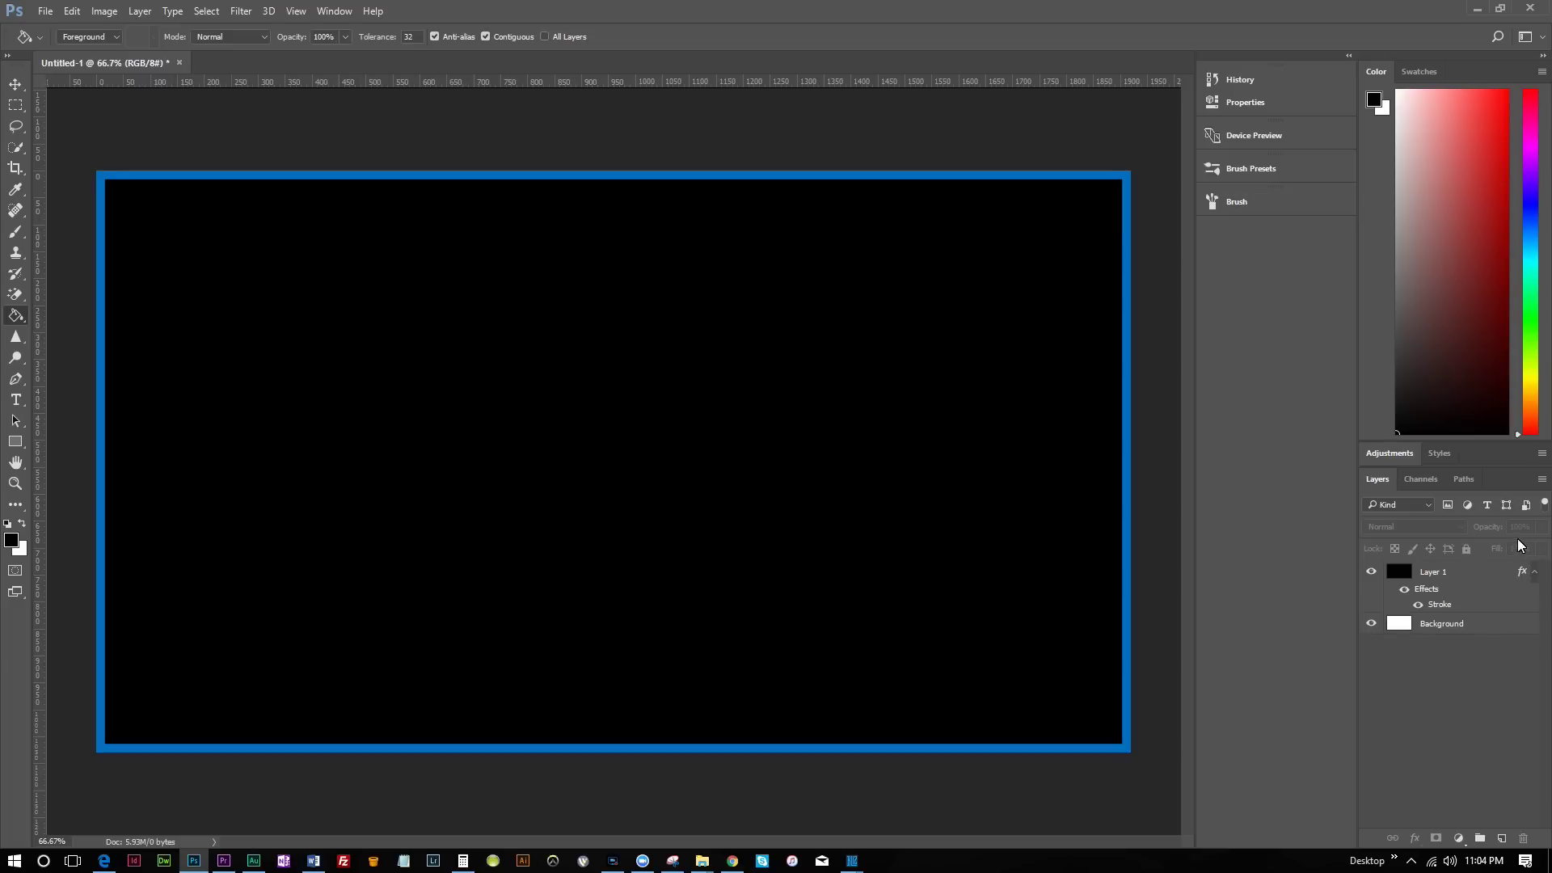
pyautogui.click(1437, 580)
pyautogui.click(1541, 548)
pyautogui.moveTo(1540, 569); pyautogui.dragTo(1460, 575)
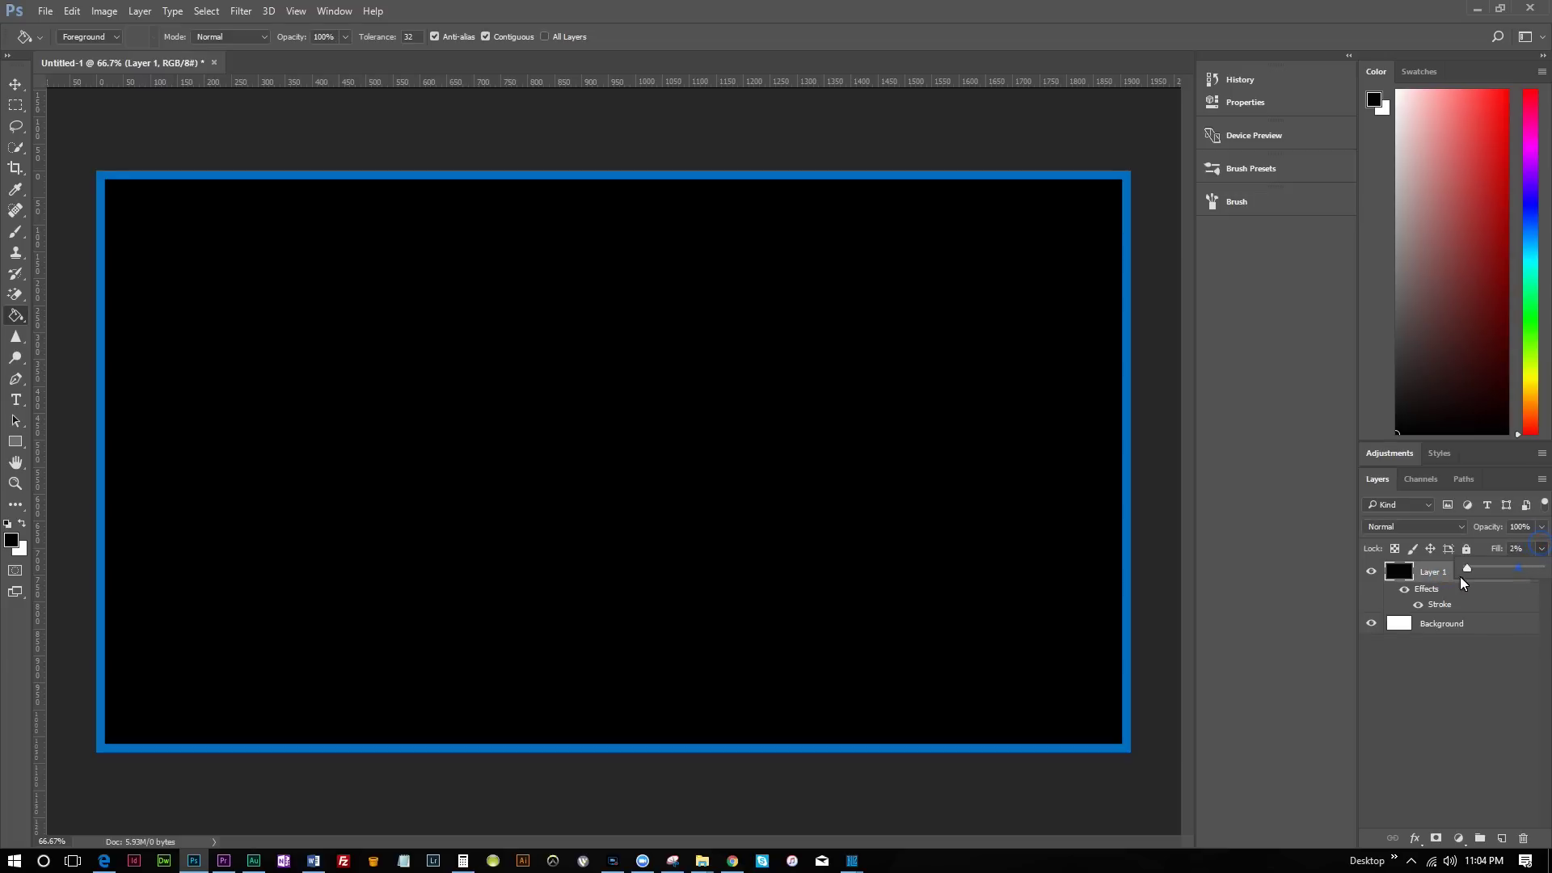
pyautogui.click(1493, 660)
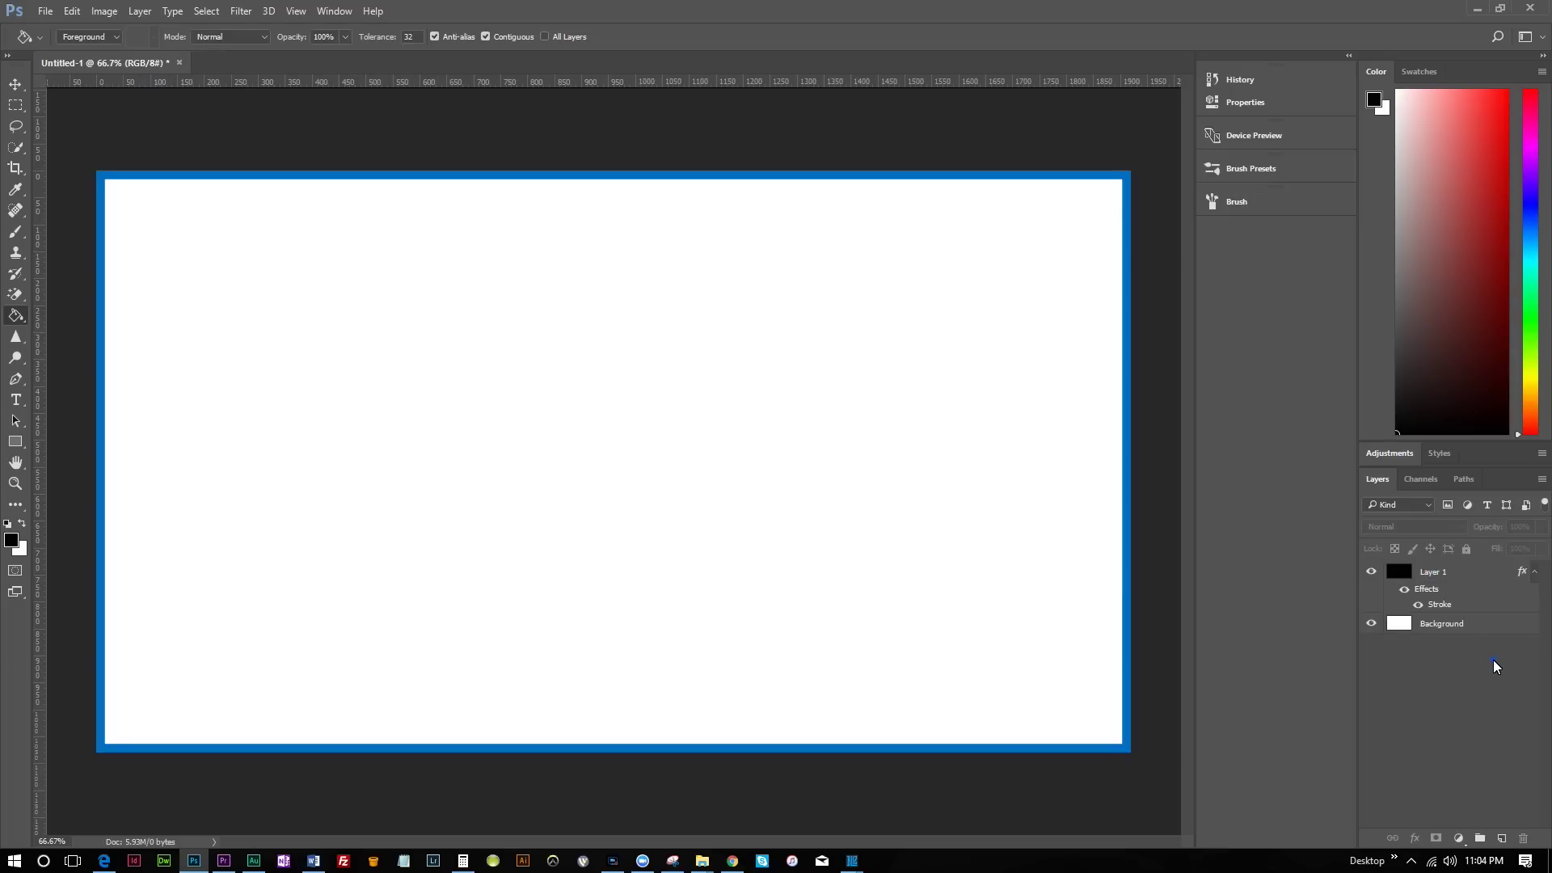
# Step: Lock the stroke layer against edits and rename it 'Border'
pyautogui.click(1463, 579)
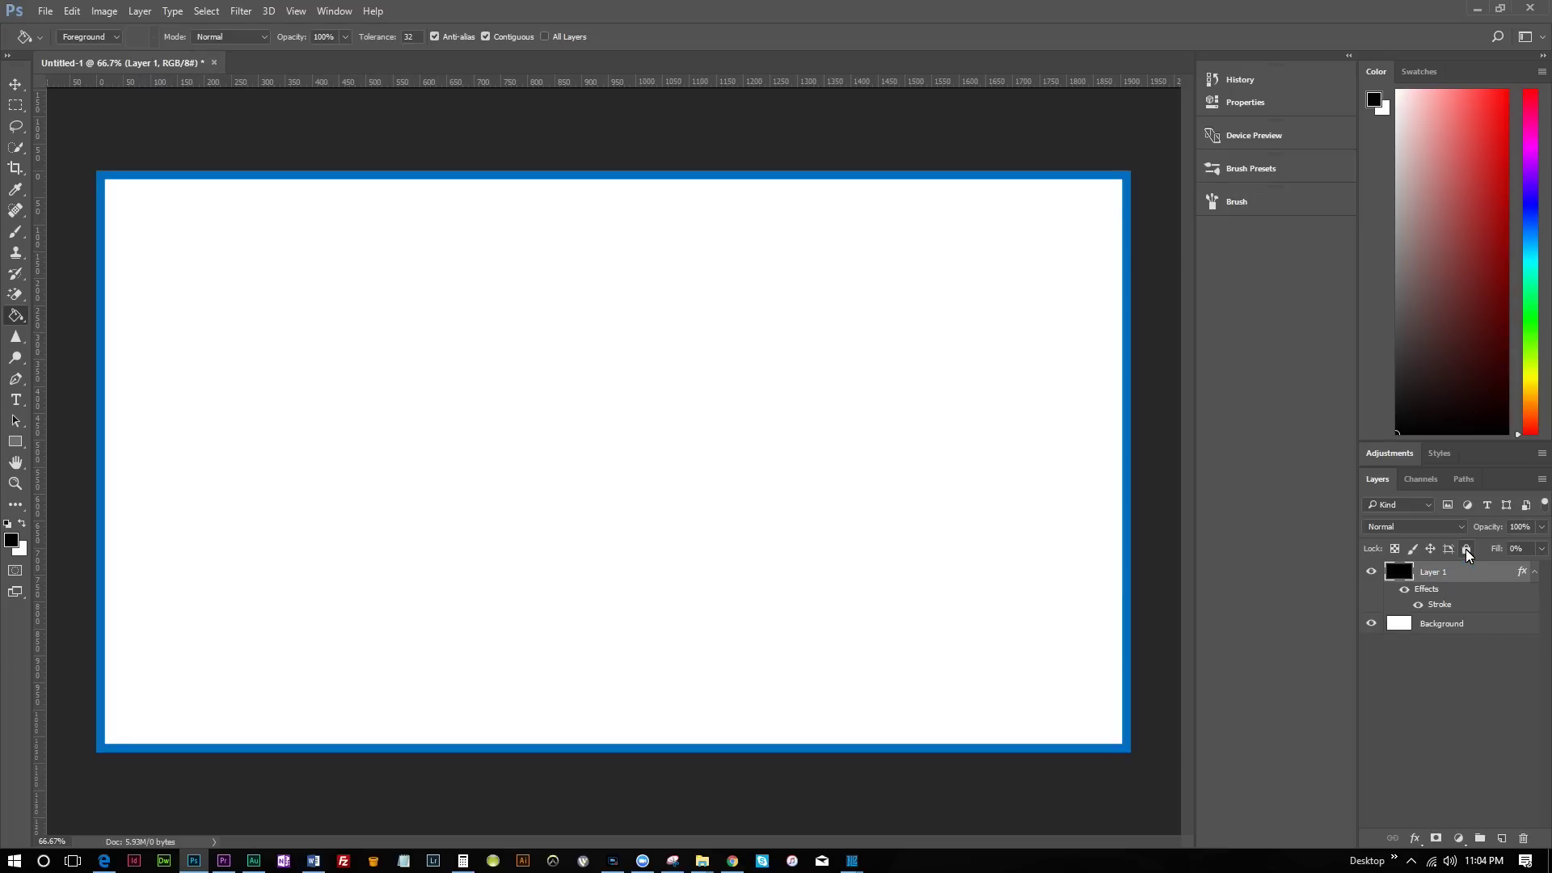
pyautogui.click(1466, 550)
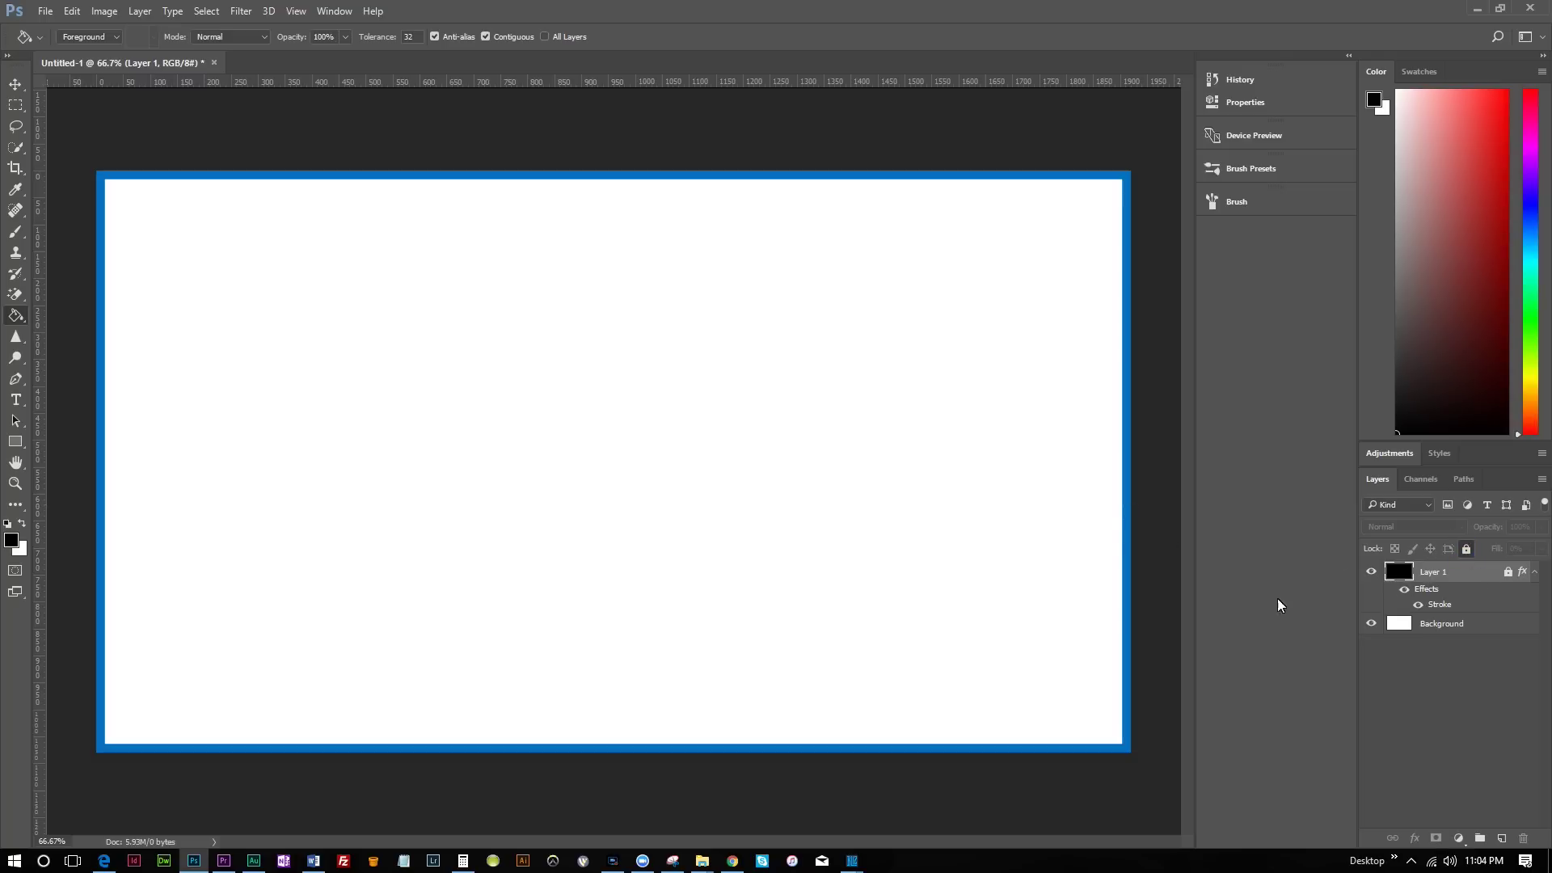
pyautogui.click(14, 84)
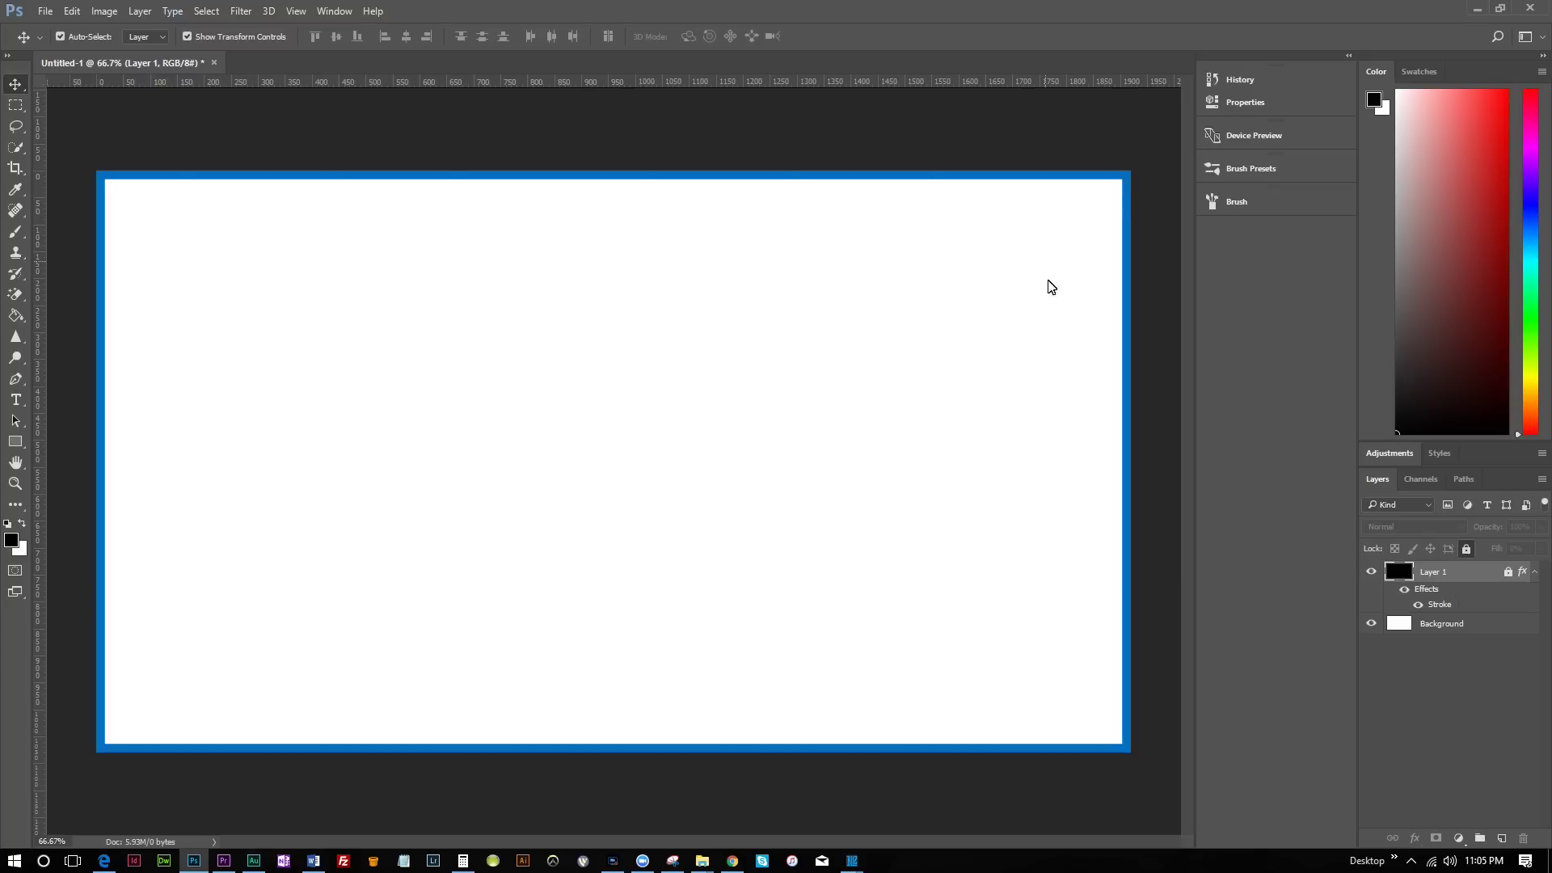
pyautogui.doubleClick(1434, 572)
pyautogui.press('Return')
# Step: Fill the Background layer with mid grey and paste the screenshot as a new layer
pyautogui.click(1477, 628)
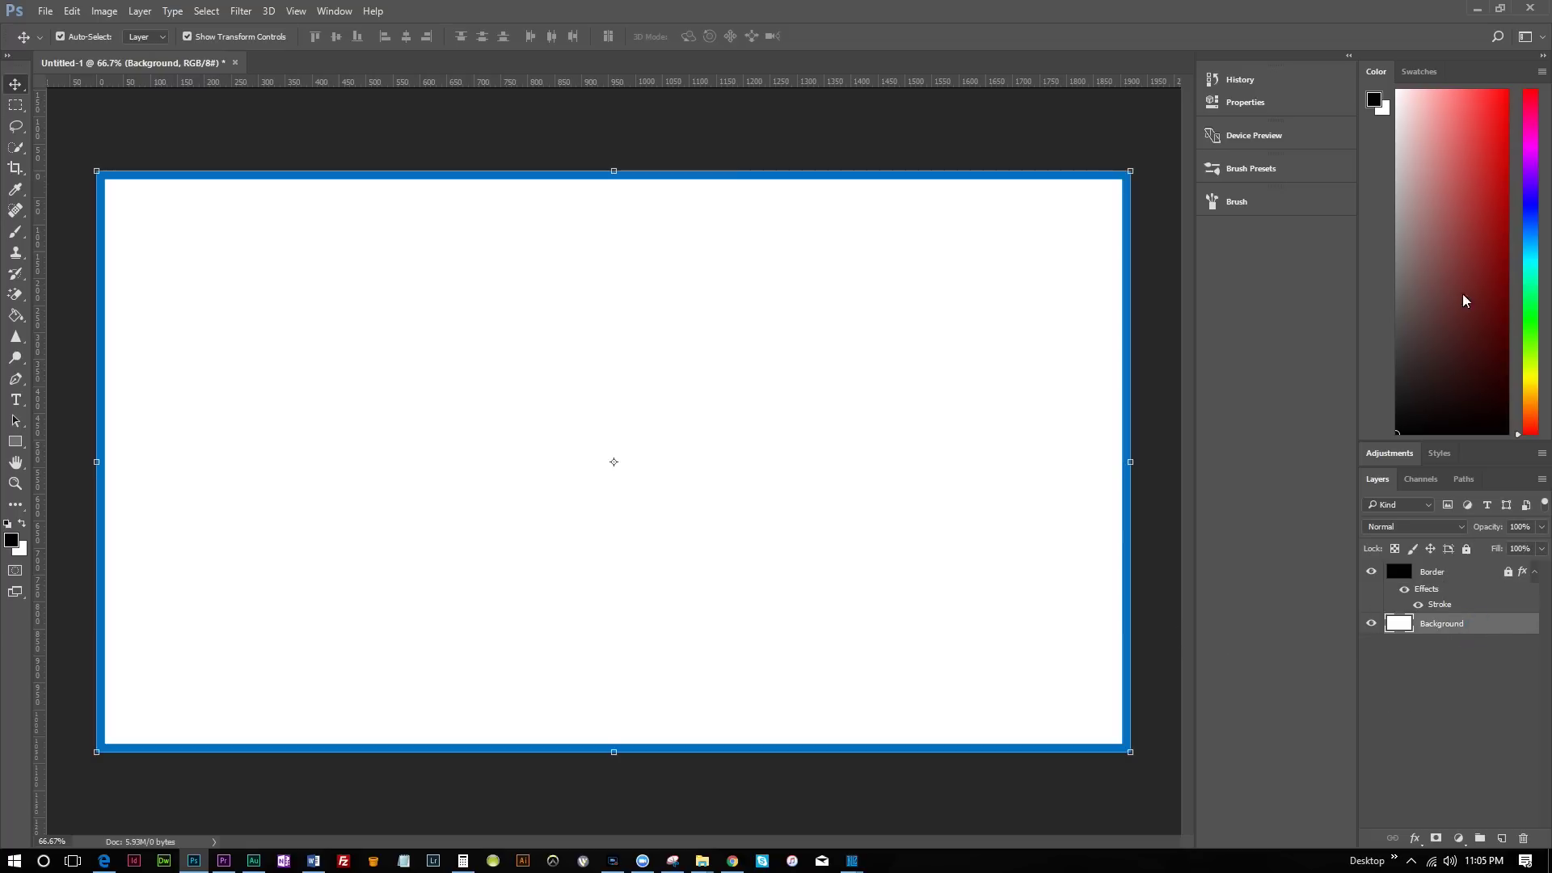
pyautogui.moveTo(1470, 245); pyautogui.dragTo(1316, 261)
pyautogui.press('g')
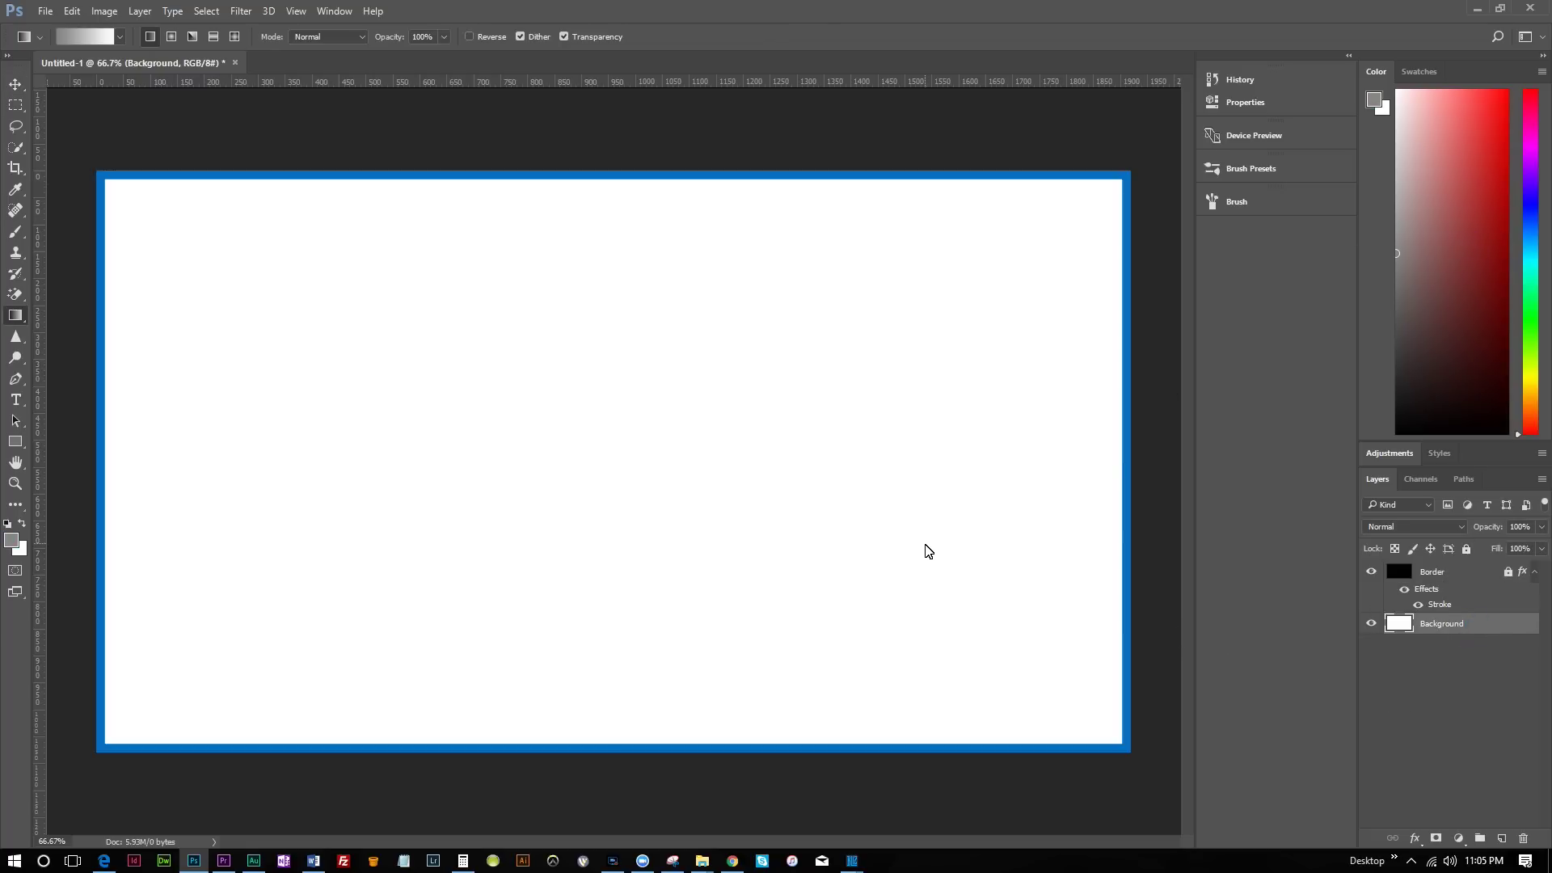
pyautogui.hotkey('shift', 'g')
pyautogui.click(952, 527)
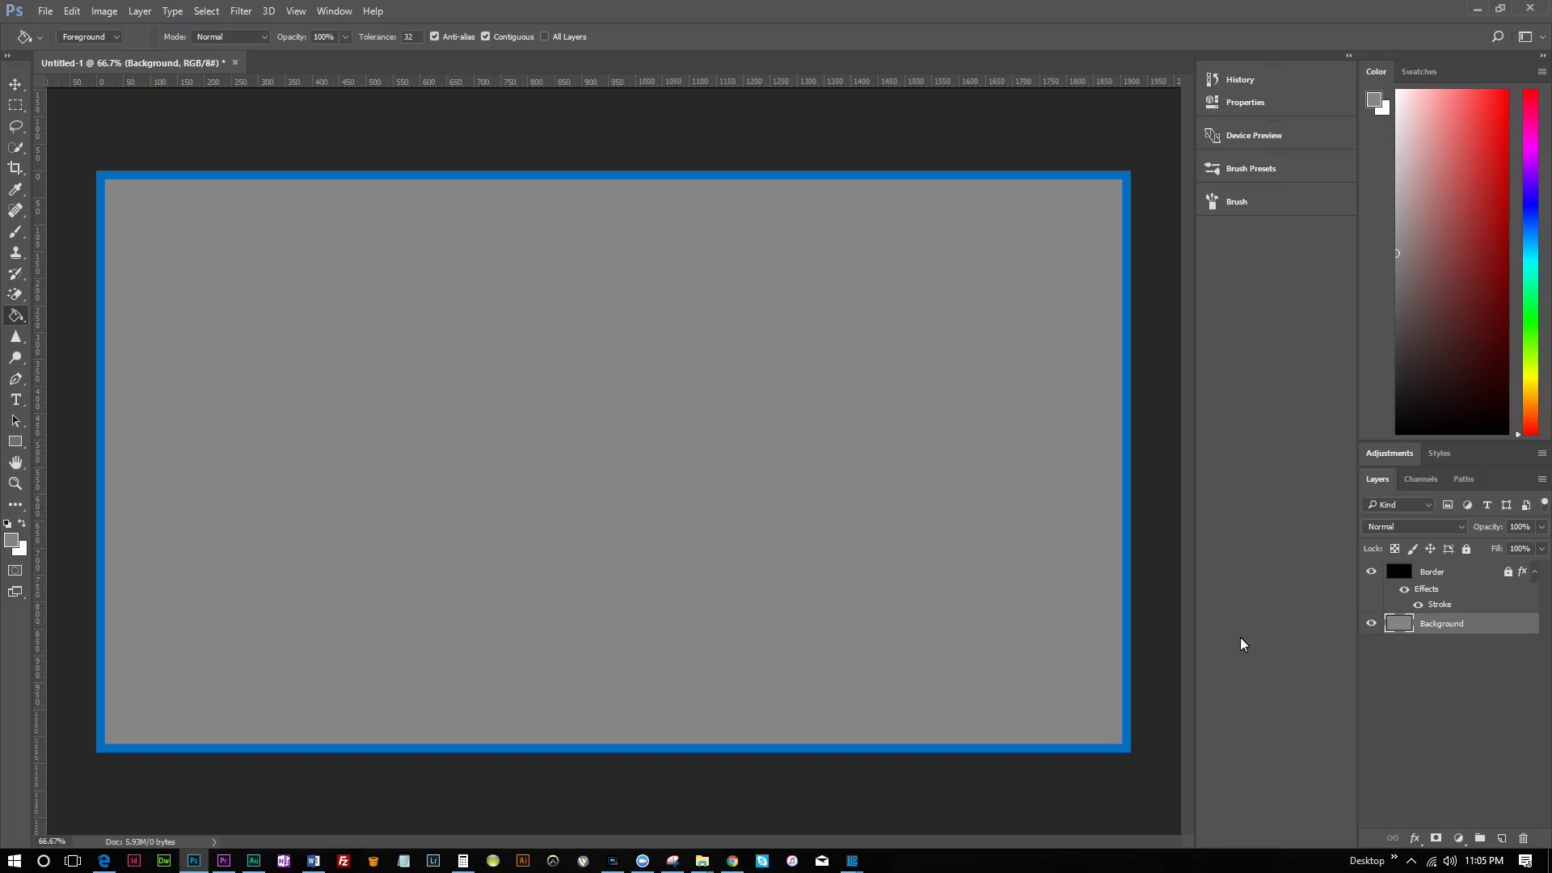
pyautogui.click(1472, 712)
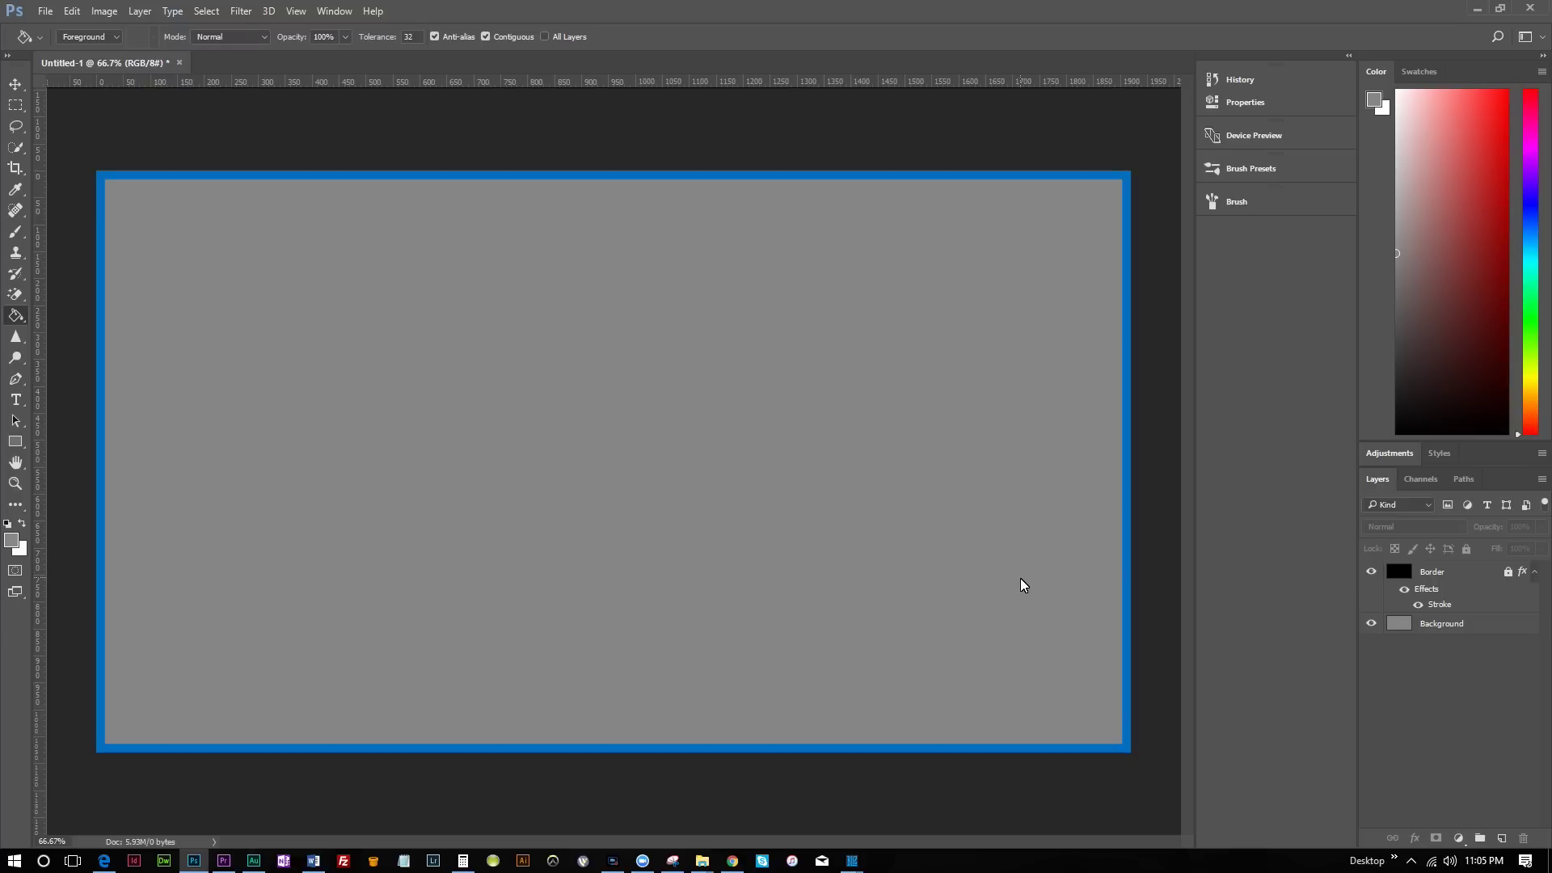
pyautogui.hotkey('ctrl', 'v')
# Step: Resize the pasted screenshot to fit the canvas and move its layer below Border
pyautogui.press('v')
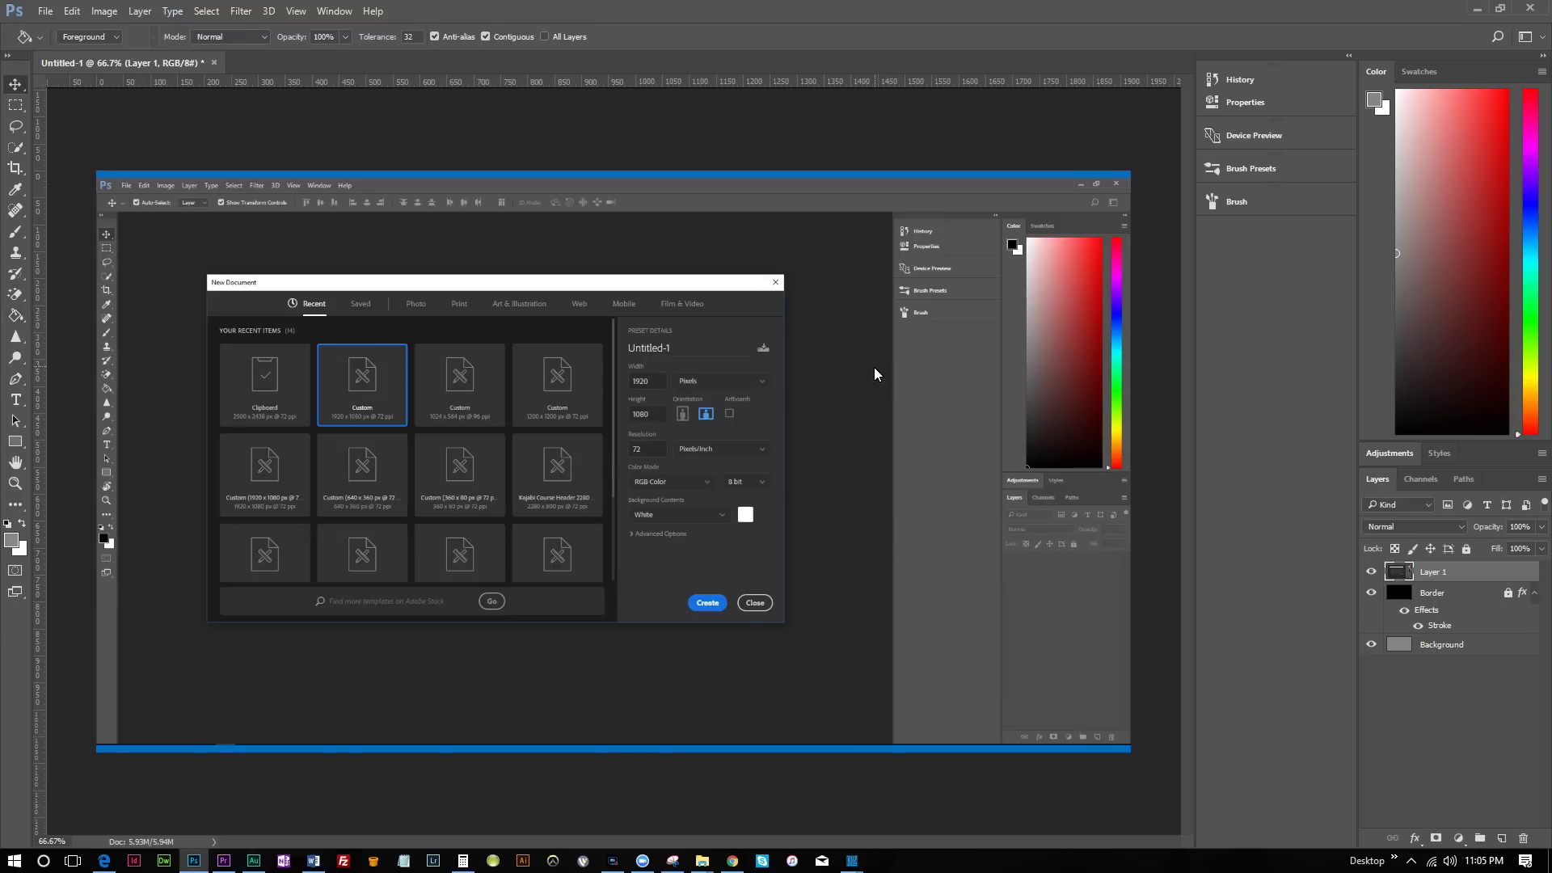
pyautogui.moveTo(935, 393)
pyautogui.mouseDown()
pyautogui.moveTo(954, 385)
pyautogui.moveTo(943, 395)
pyautogui.mouseUp()
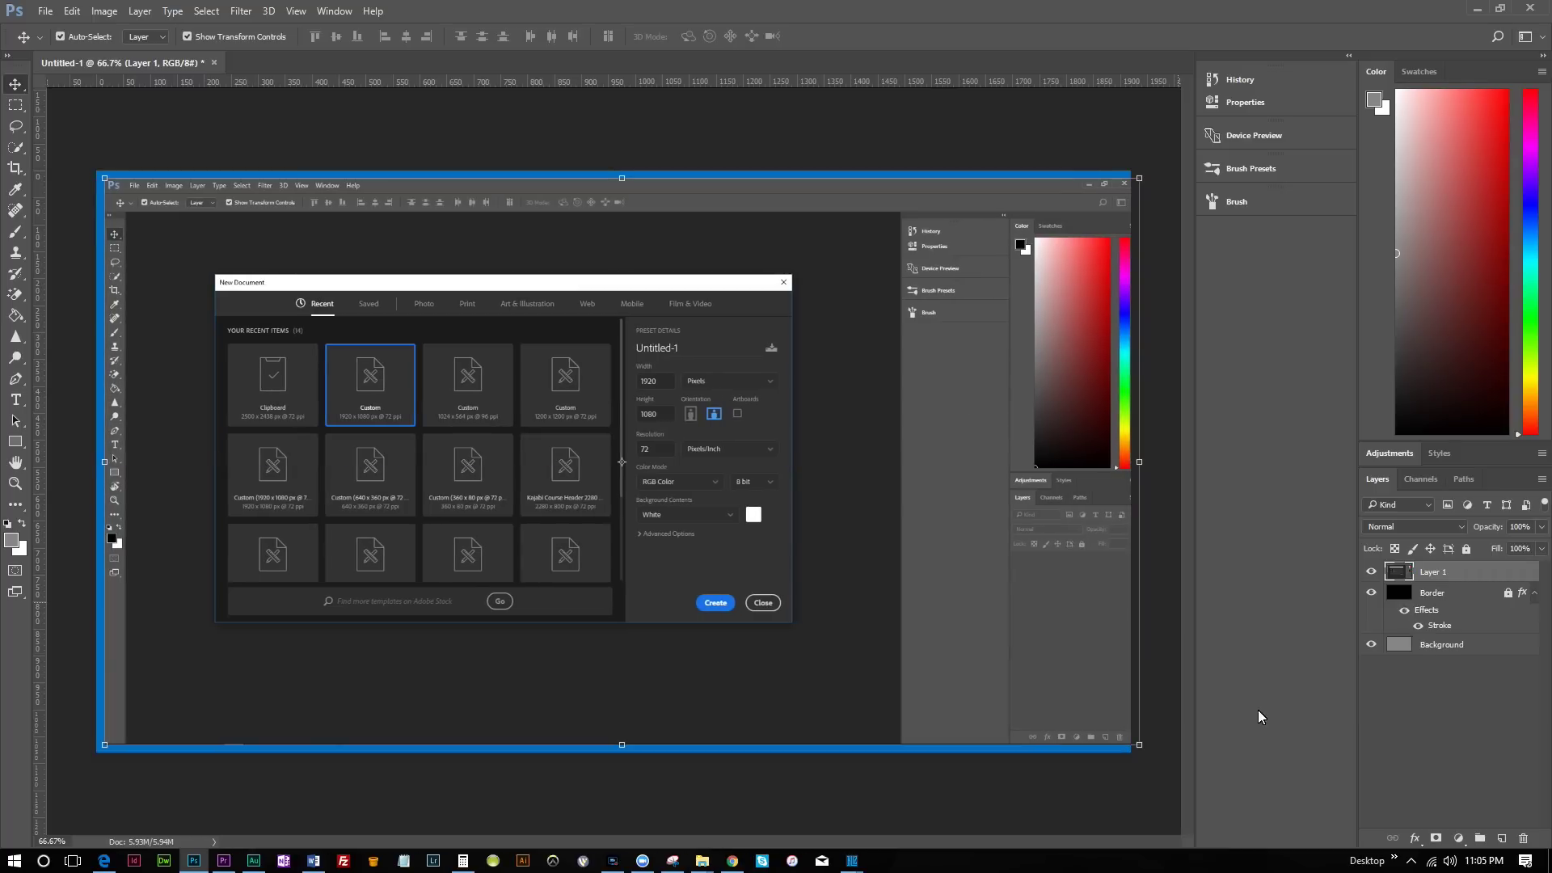
pyautogui.moveTo(1139, 744); pyautogui.dragTo(1142, 754)
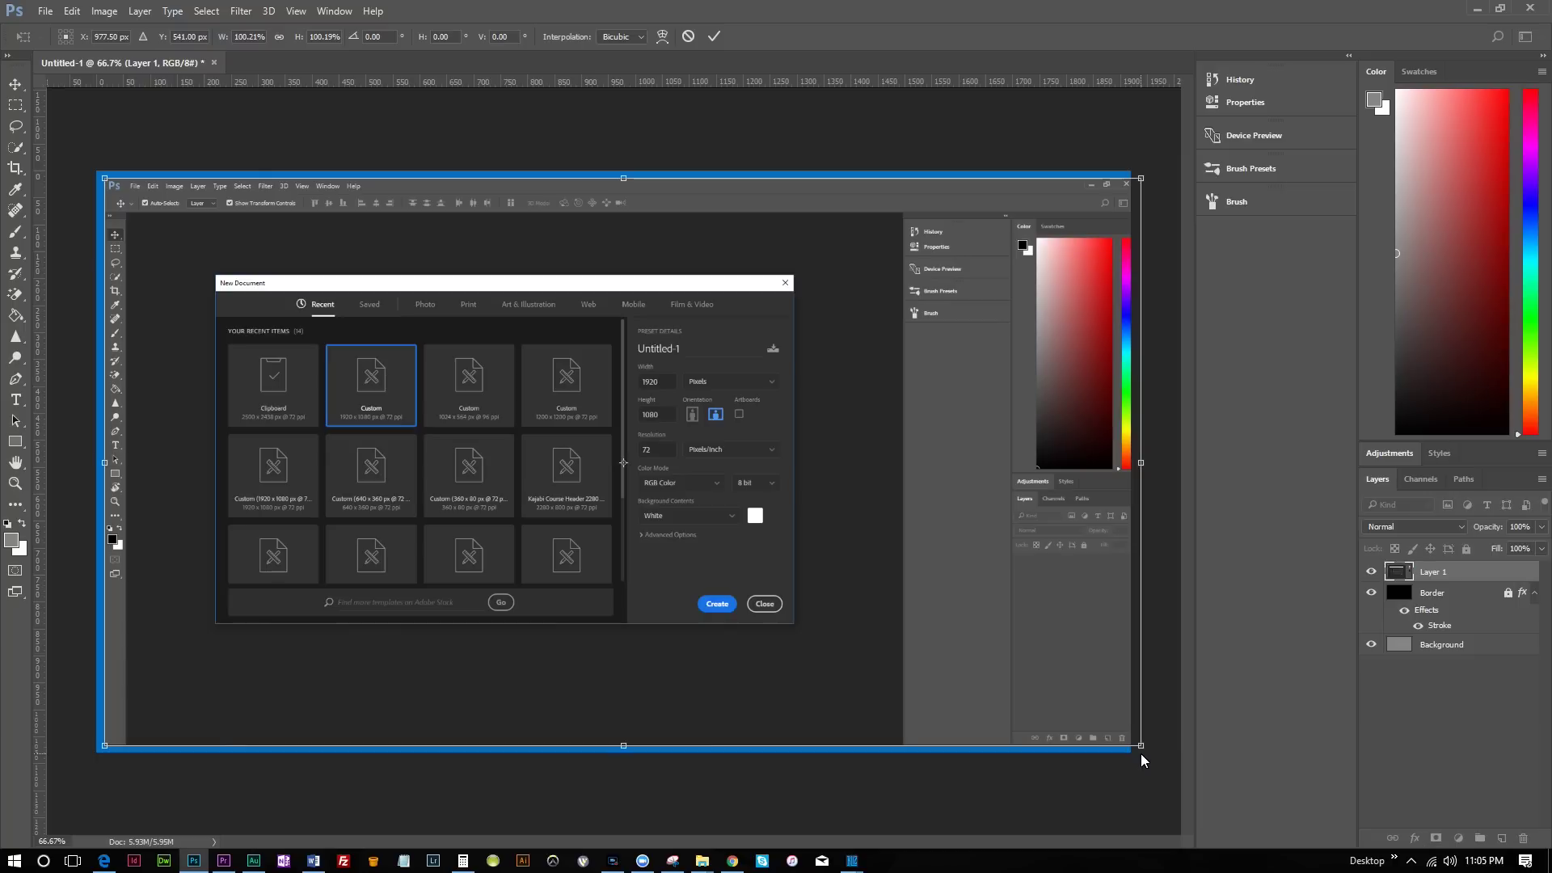
pyautogui.click(714, 36)
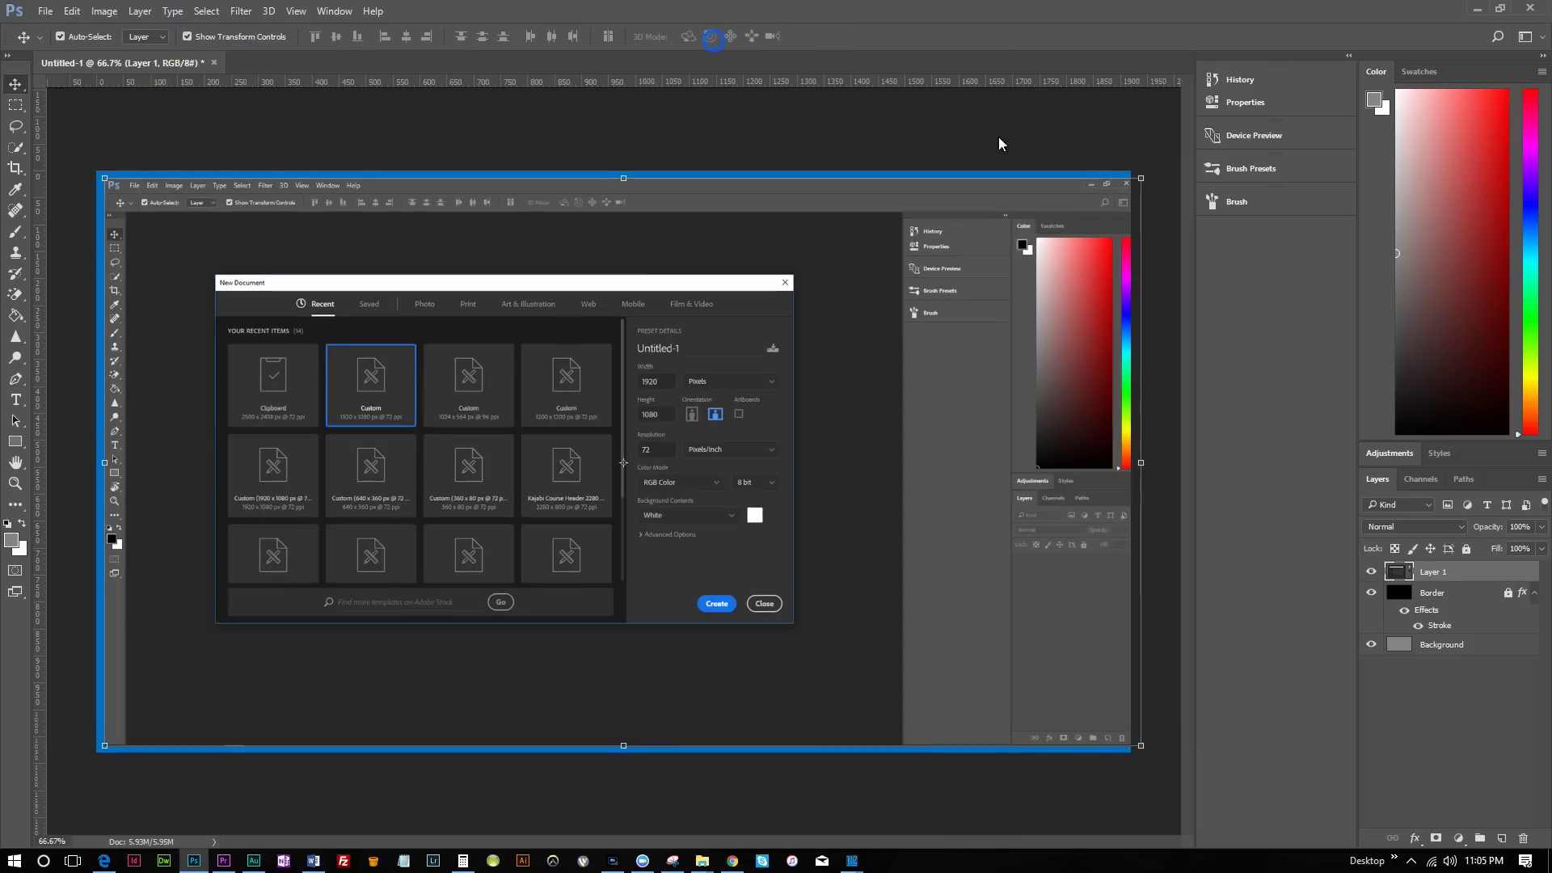
pyautogui.moveTo(1447, 578); pyautogui.dragTo(1442, 610)
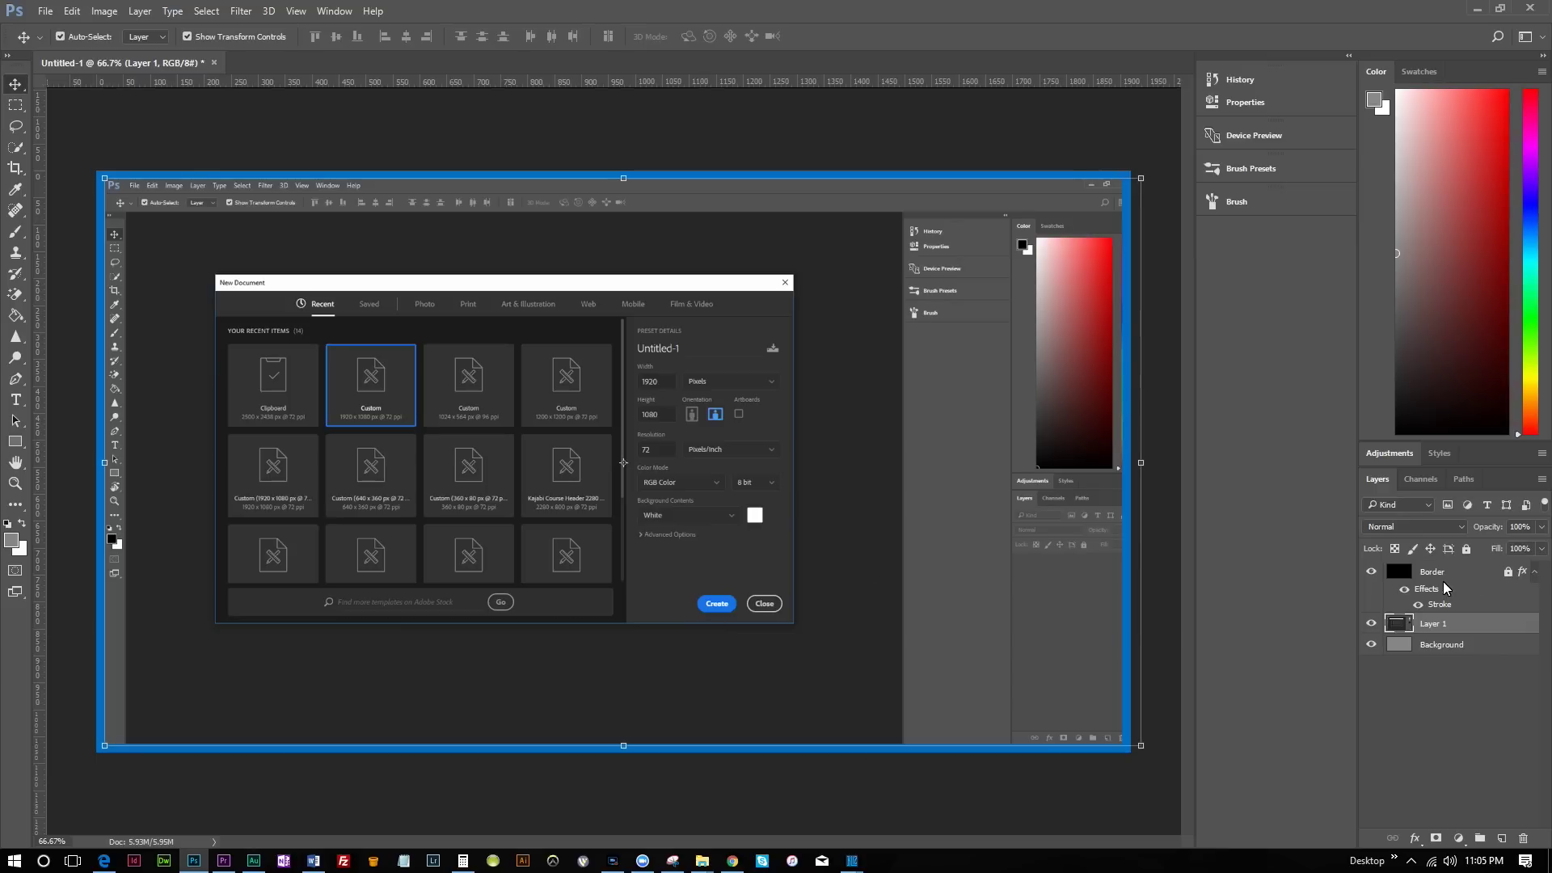
# Step: Set the screenshot layer's opacity to 71%
pyautogui.click(1541, 527)
pyautogui.click(1489, 547)
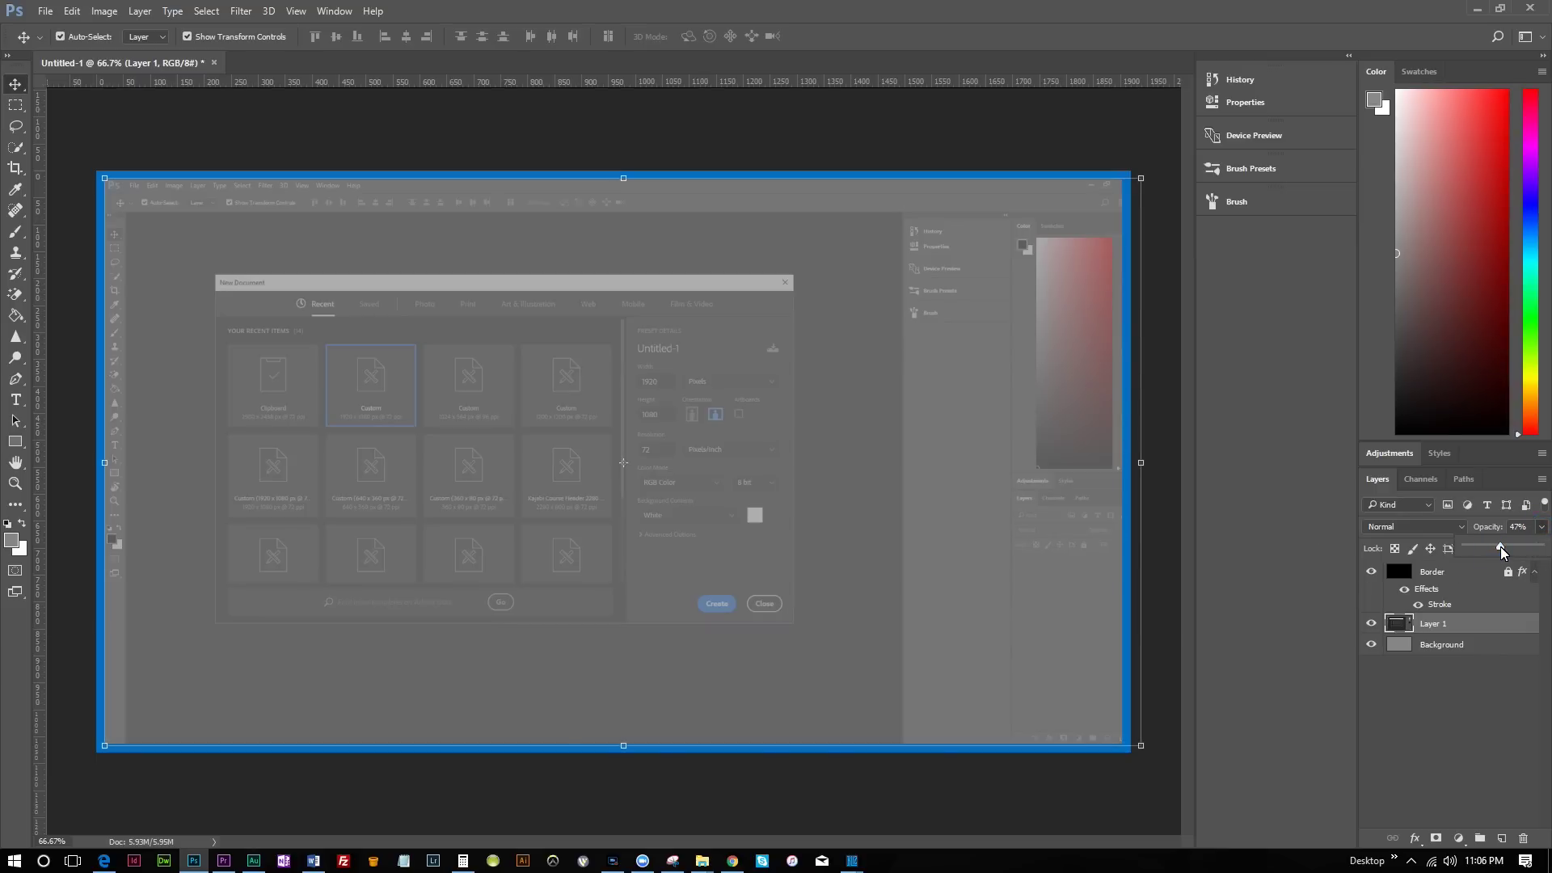
pyautogui.moveTo(1500, 547); pyautogui.dragTo(1542, 547)
# Step: Change the screenshot layer's blend mode to Multiply after trying Soft Light
pyautogui.click(1427, 527)
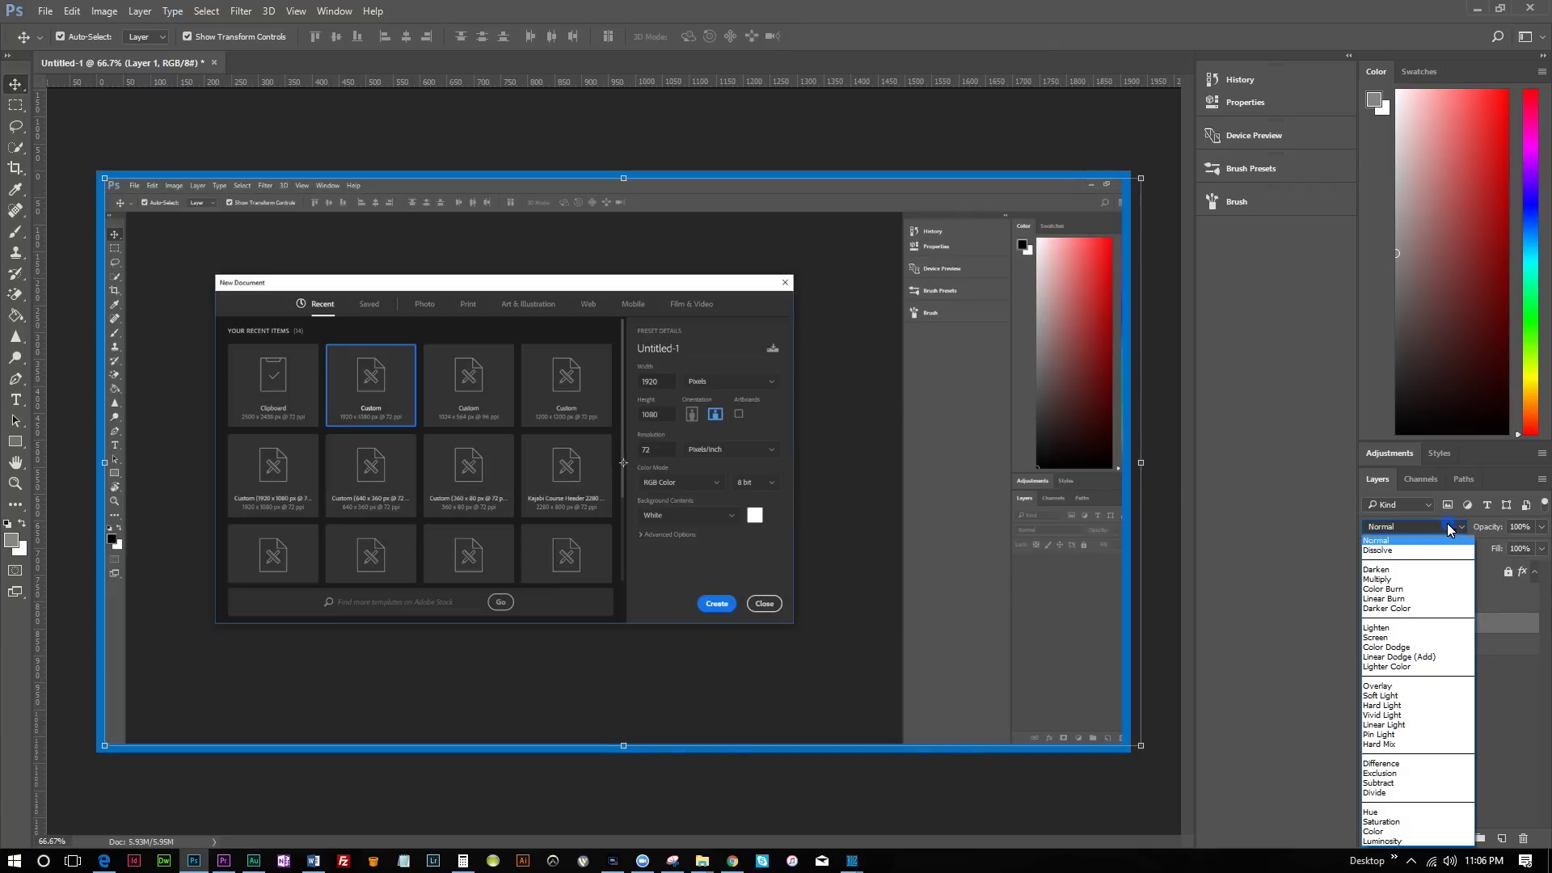
pyautogui.click(1399, 696)
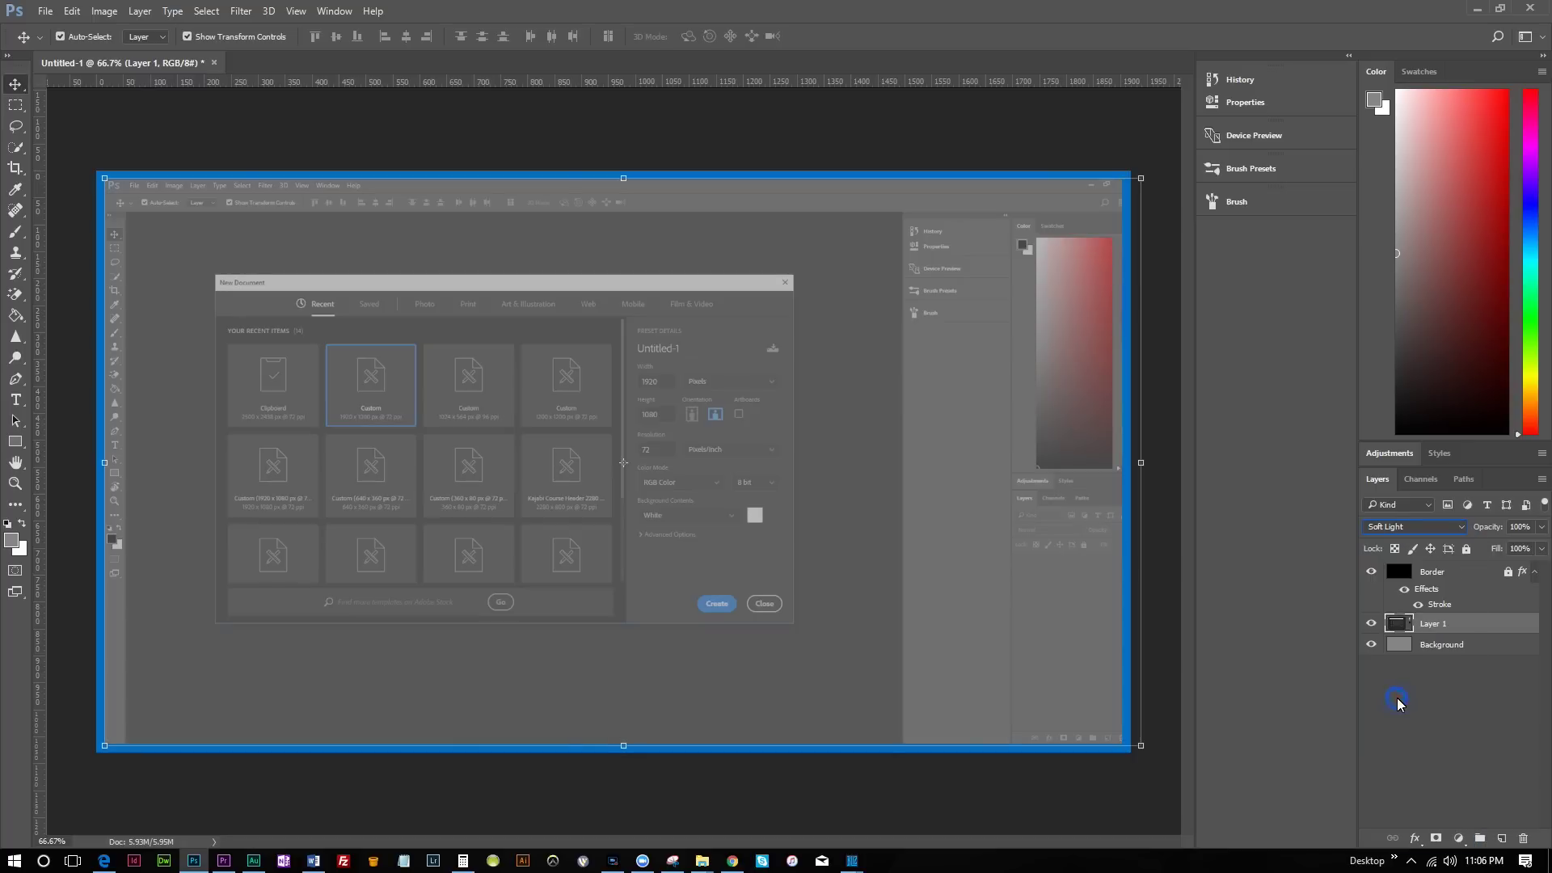
pyautogui.click(1424, 526)
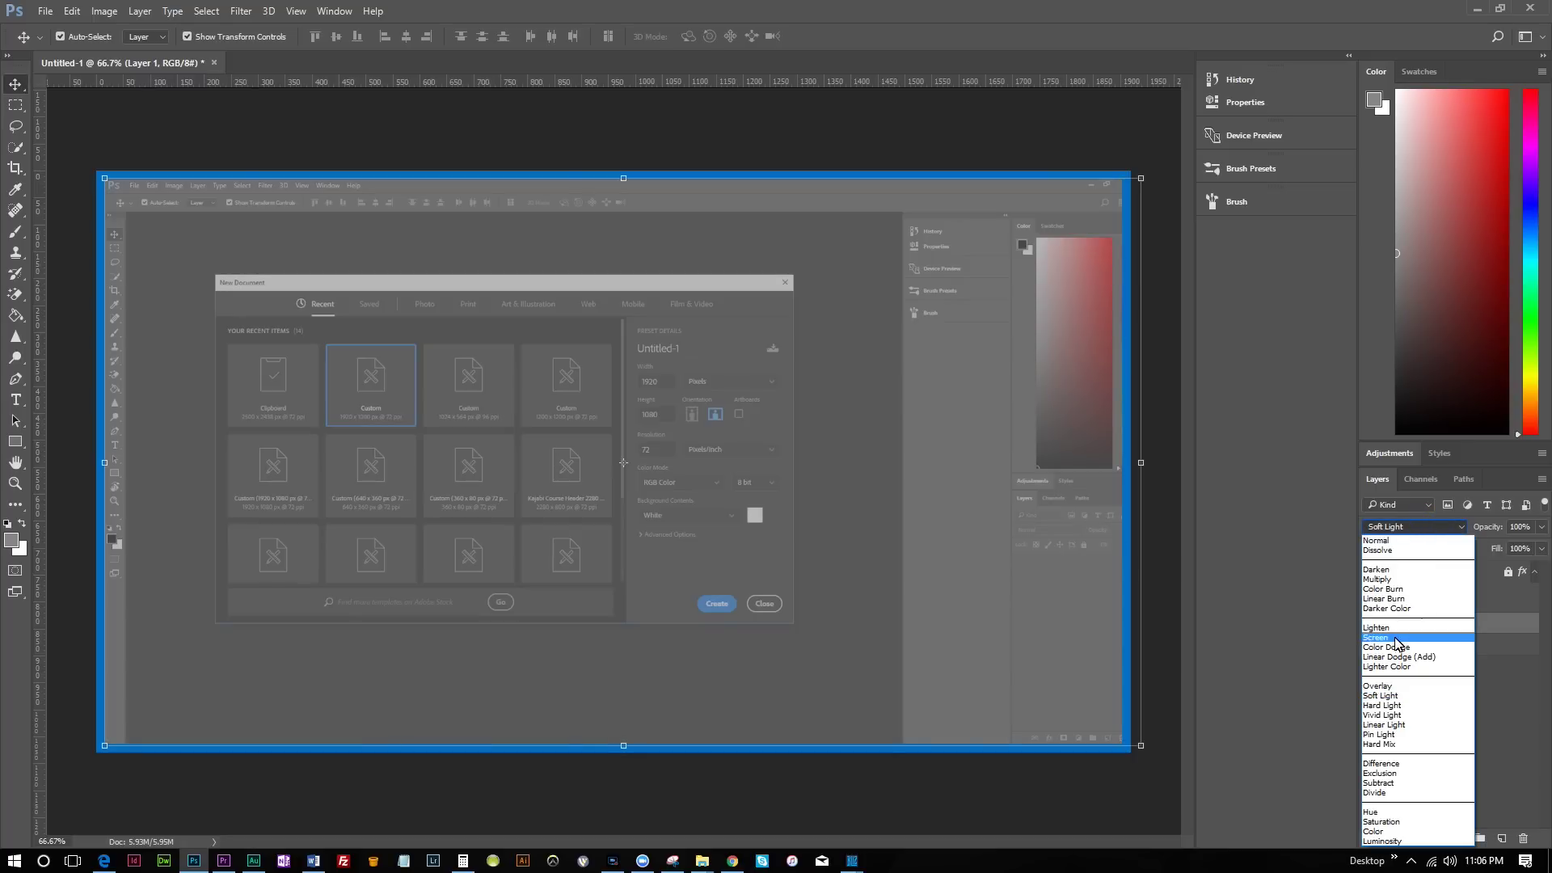
pyautogui.click(1398, 579)
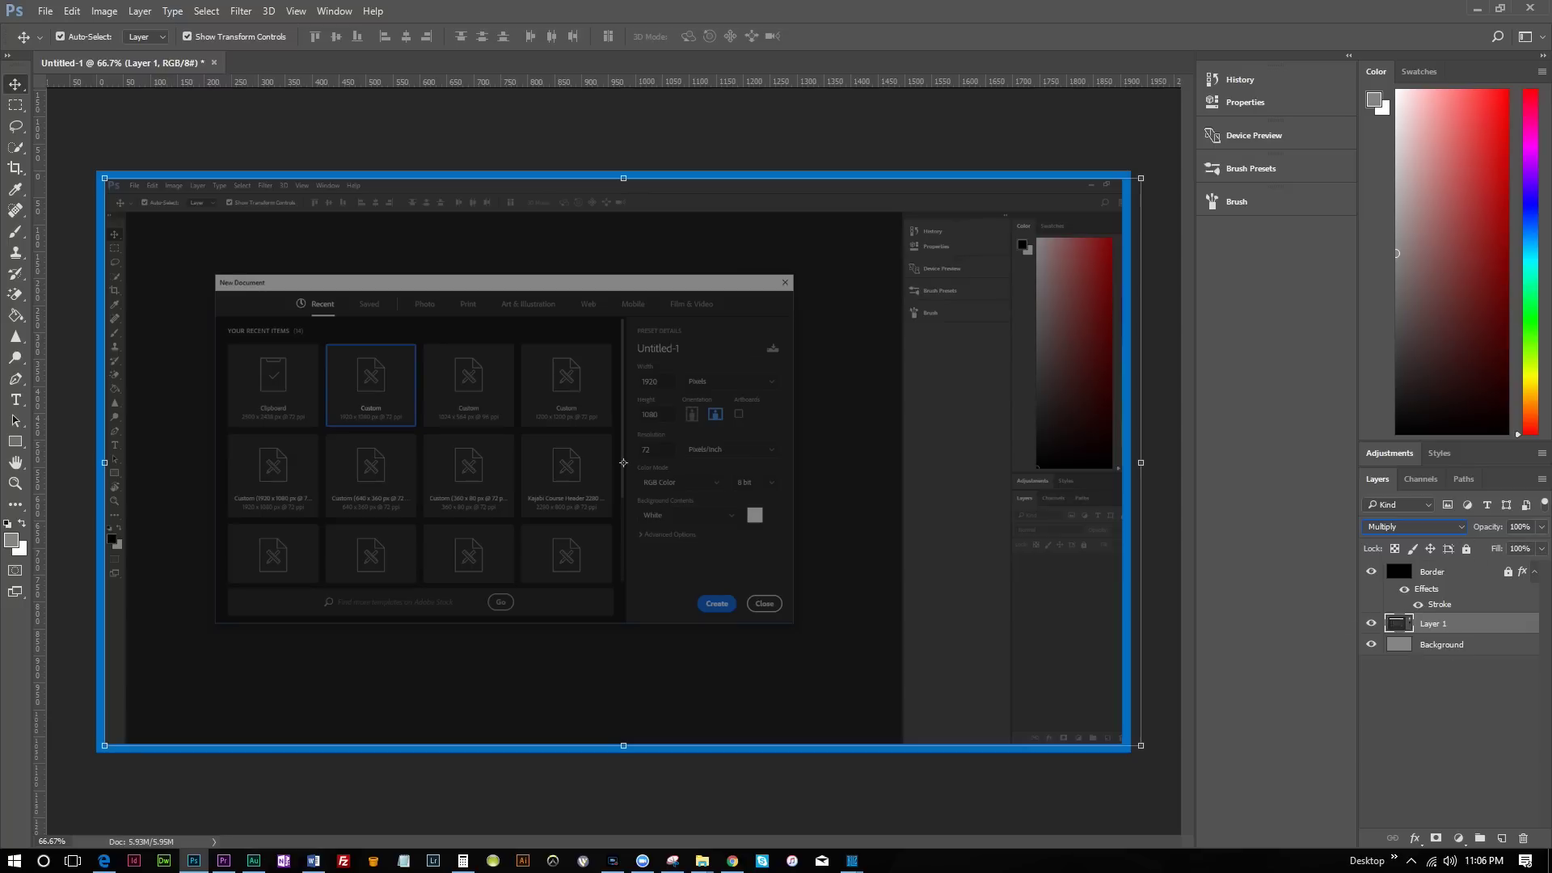
pyautogui.hotkey('alt', 'Tab')
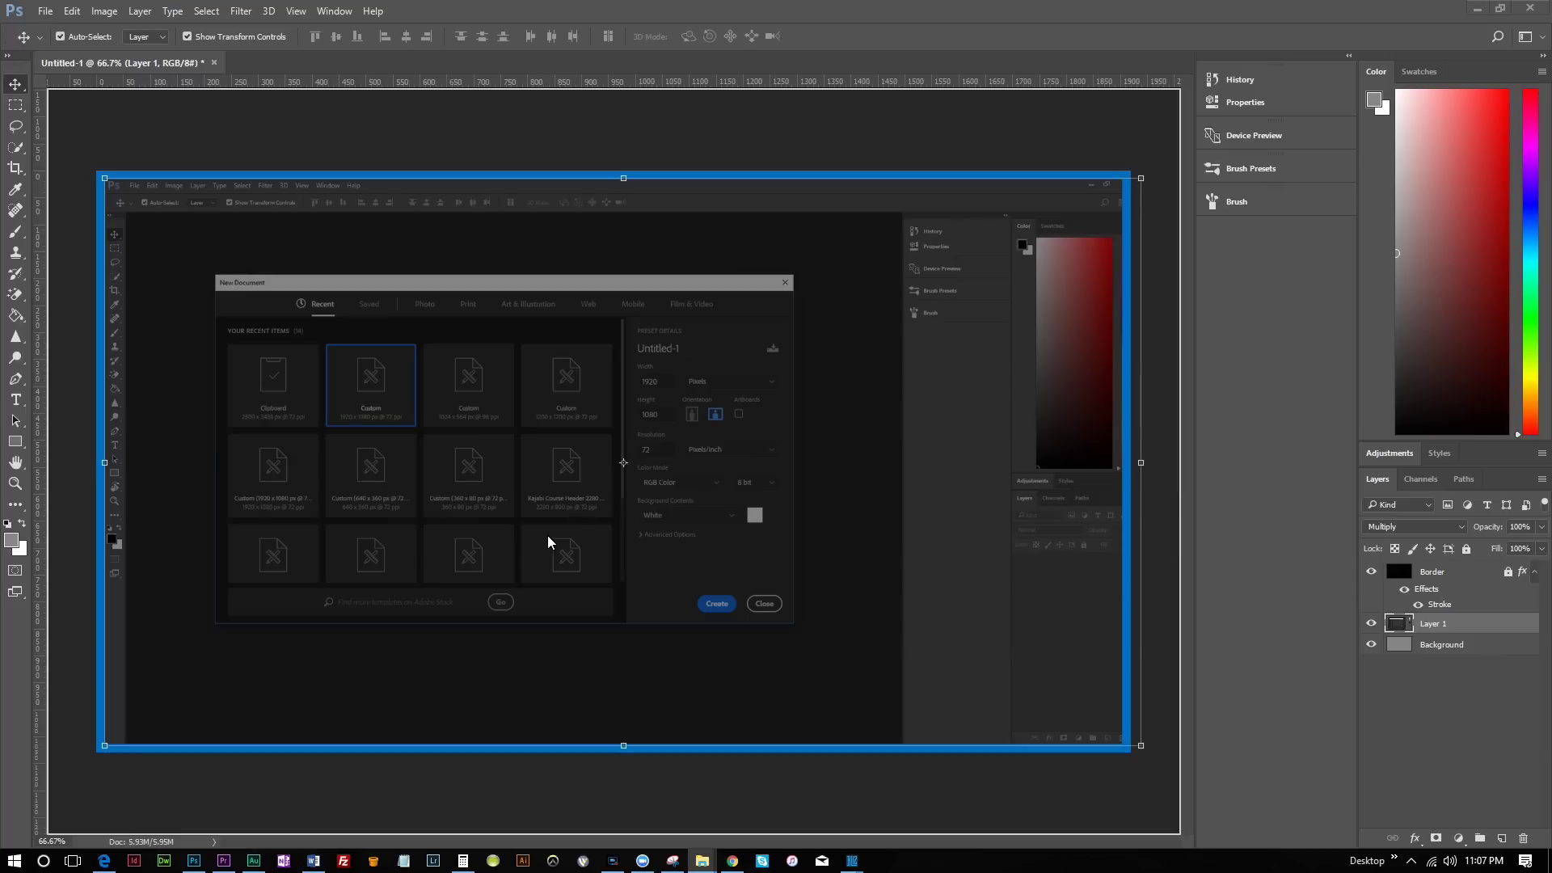
# Step: Move the Ps-logo character image toward the lower left of the canvas
pyautogui.hotkey('ctrl', 't')
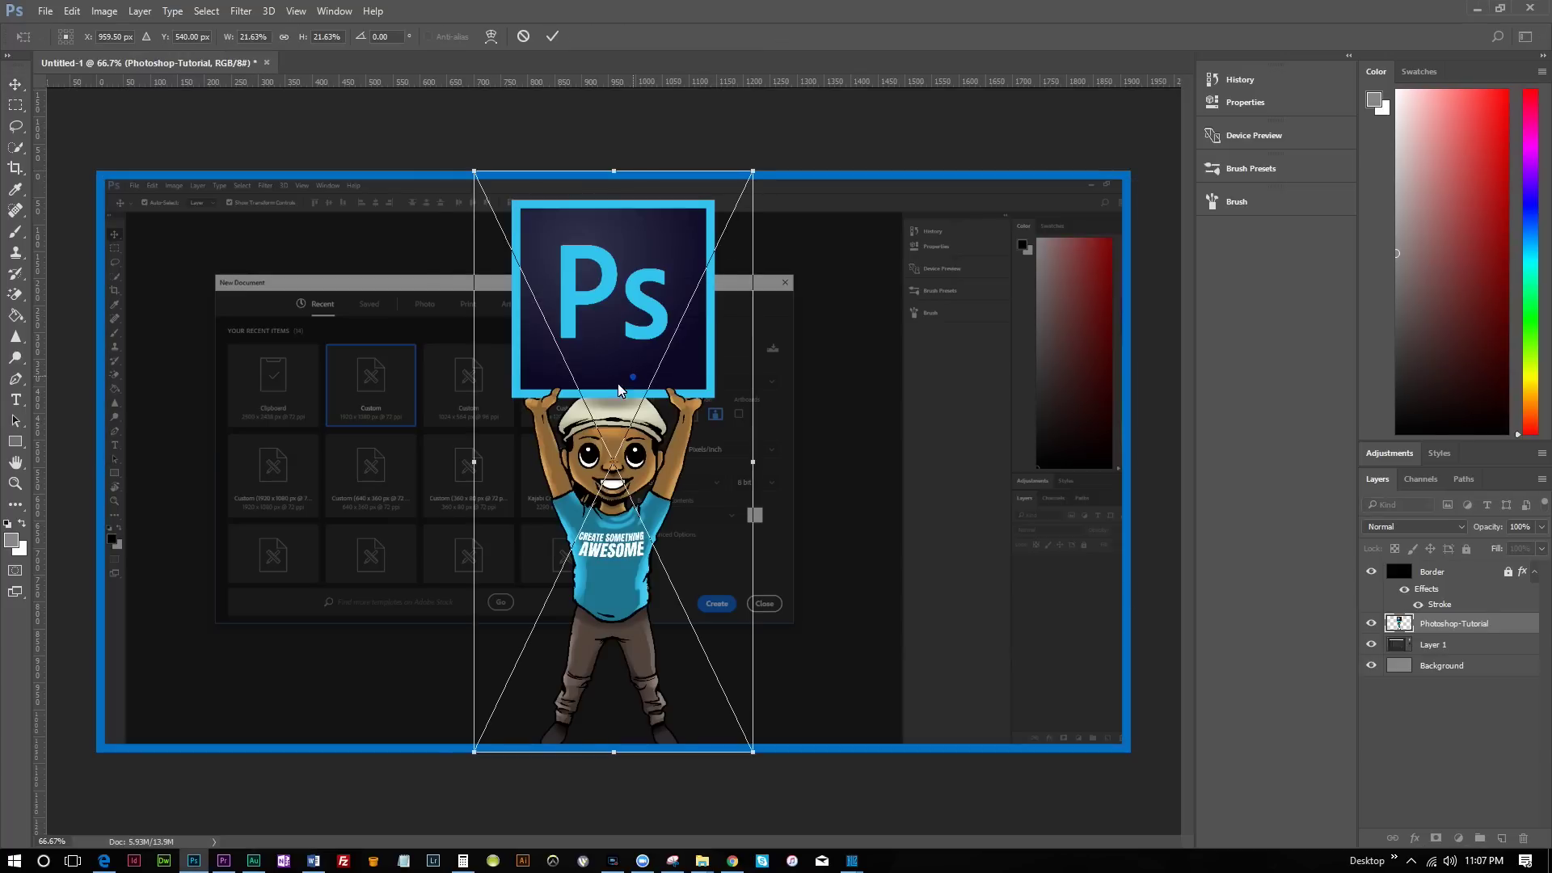
pyautogui.moveTo(617, 383); pyautogui.dragTo(312, 510)
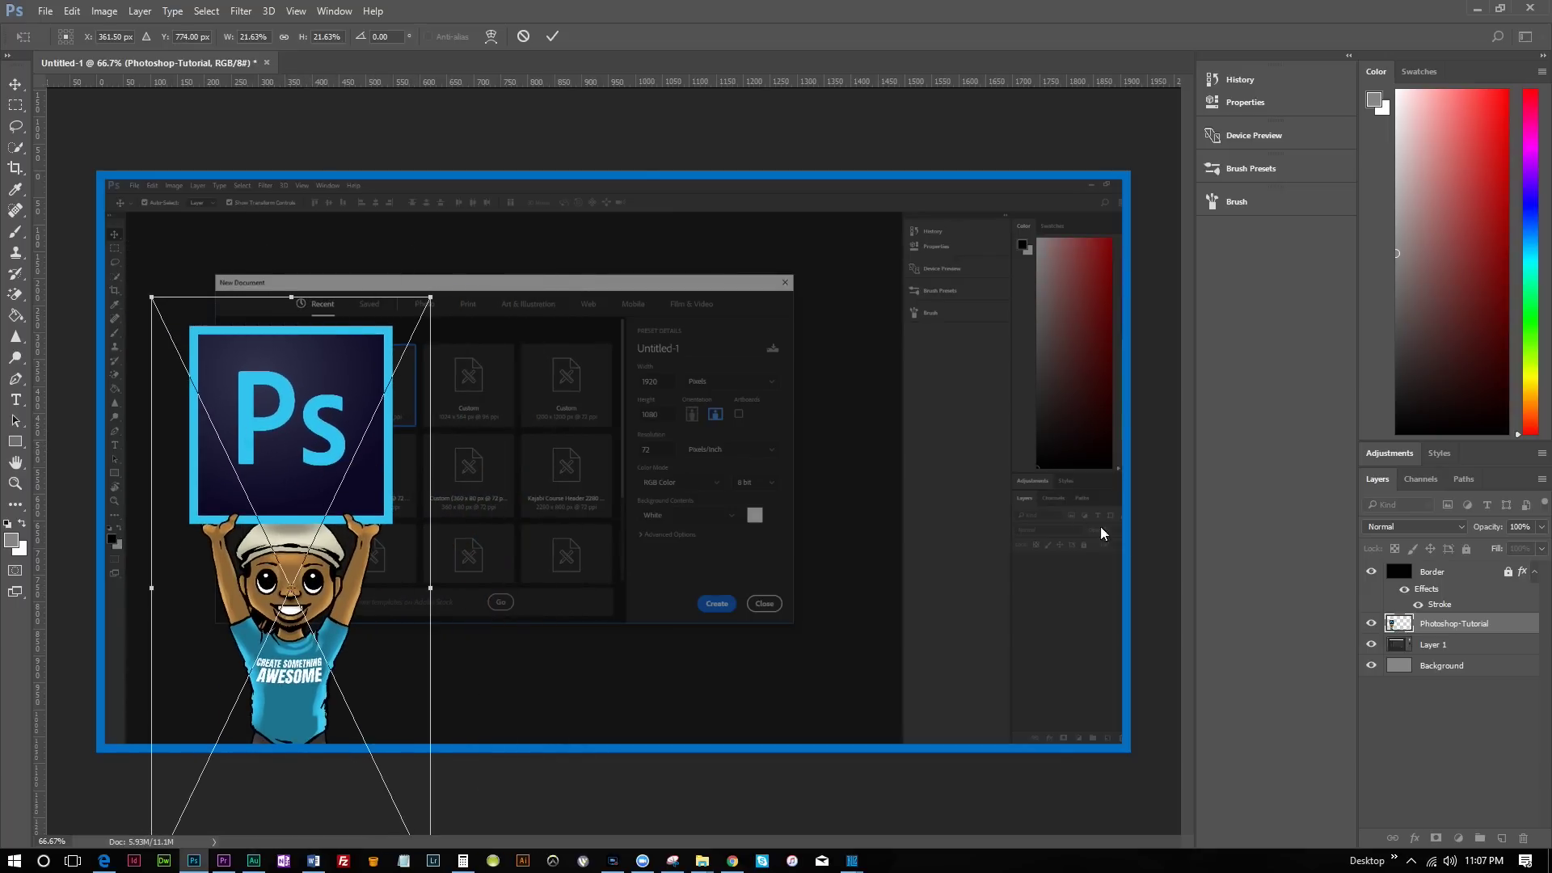
pyautogui.click(550, 38)
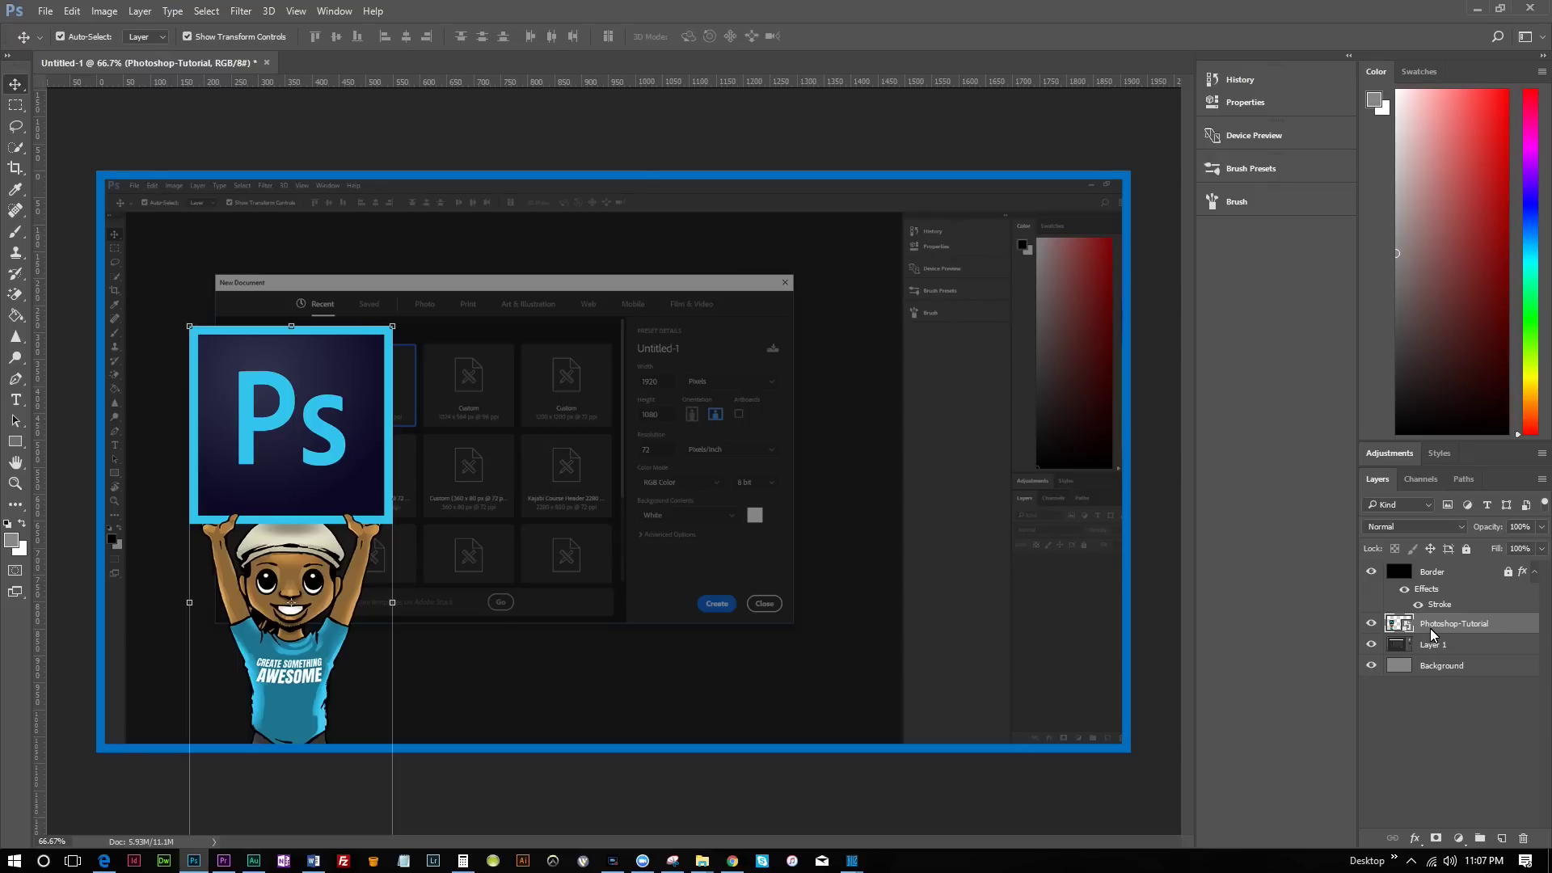
# Step: Scale the character image to about 25% and nudge it down and left
pyautogui.hotkey('ctrl', 't')
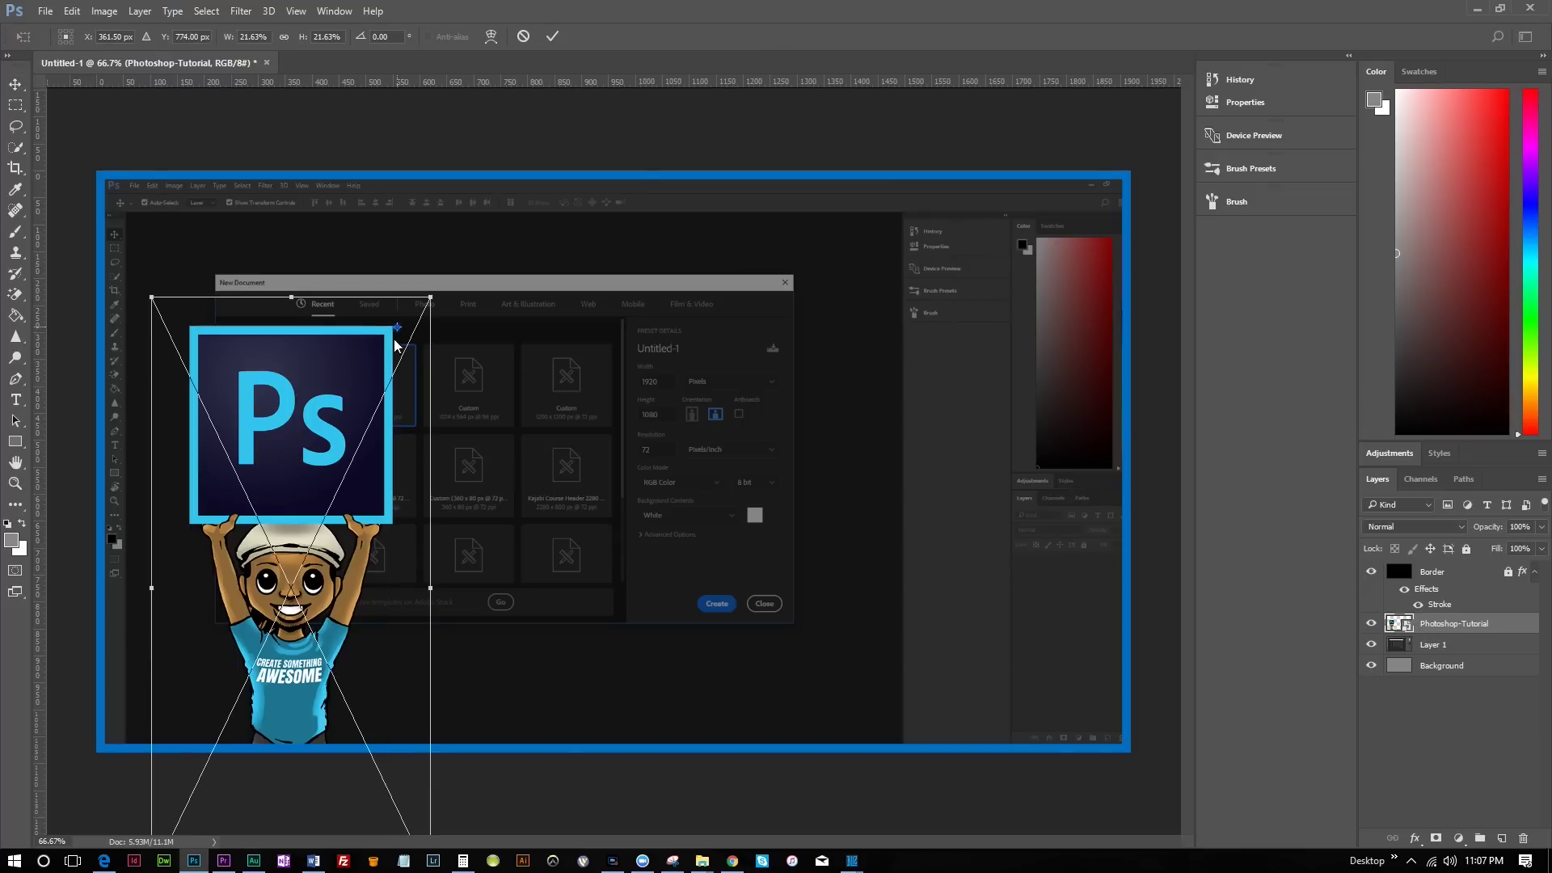
pyautogui.moveTo(291, 566)
pyautogui.mouseDown()
pyautogui.moveTo(293, 620)
pyautogui.moveTo(293, 566)
pyautogui.mouseUp()
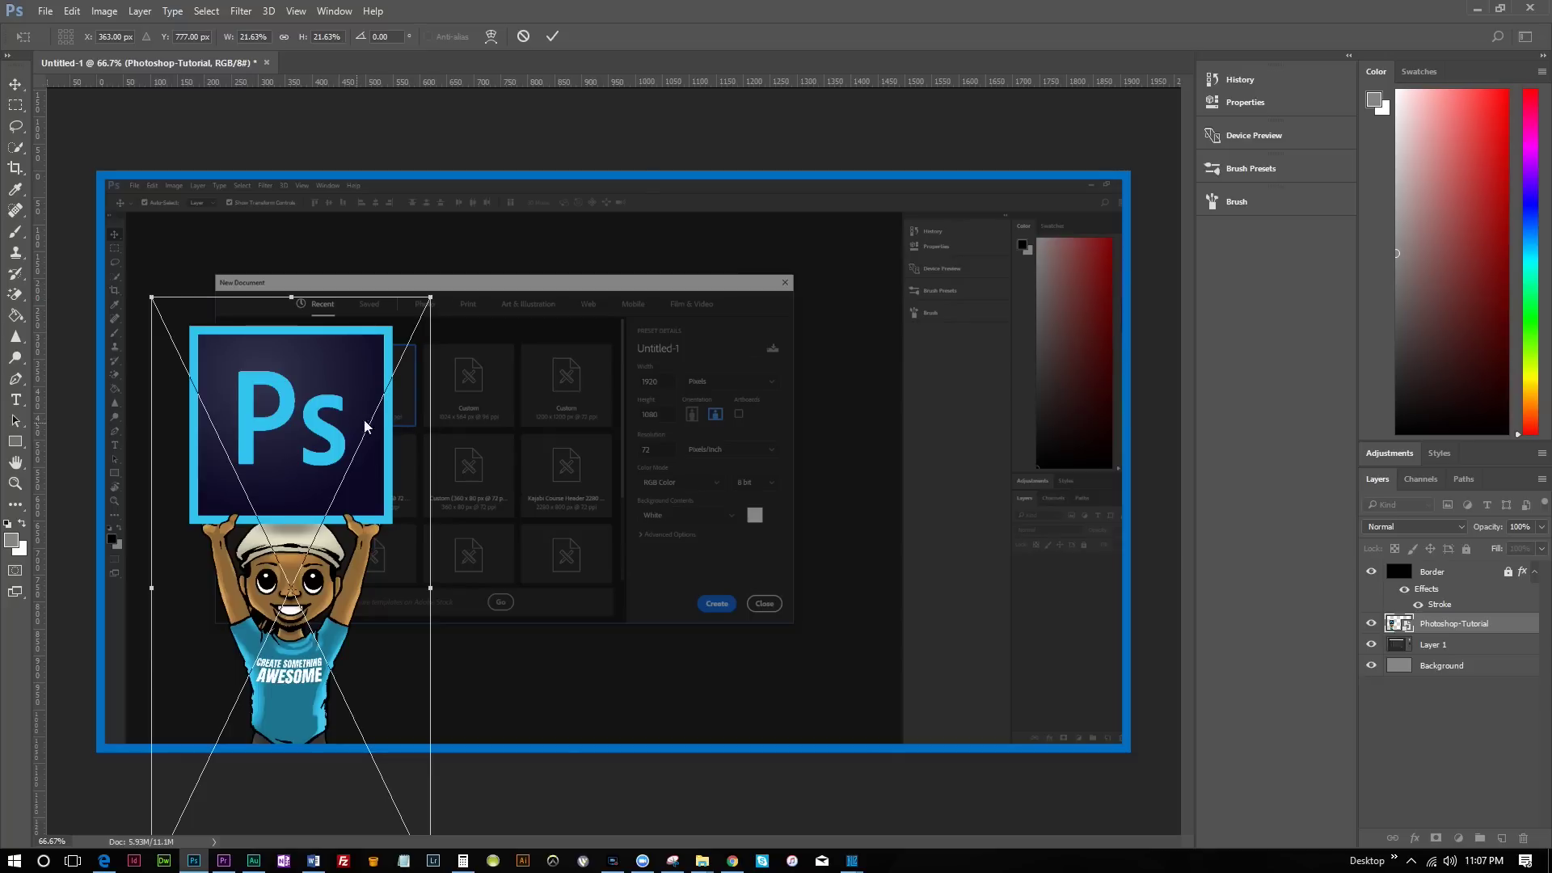
pyautogui.moveTo(433, 301); pyautogui.dragTo(492, 273)
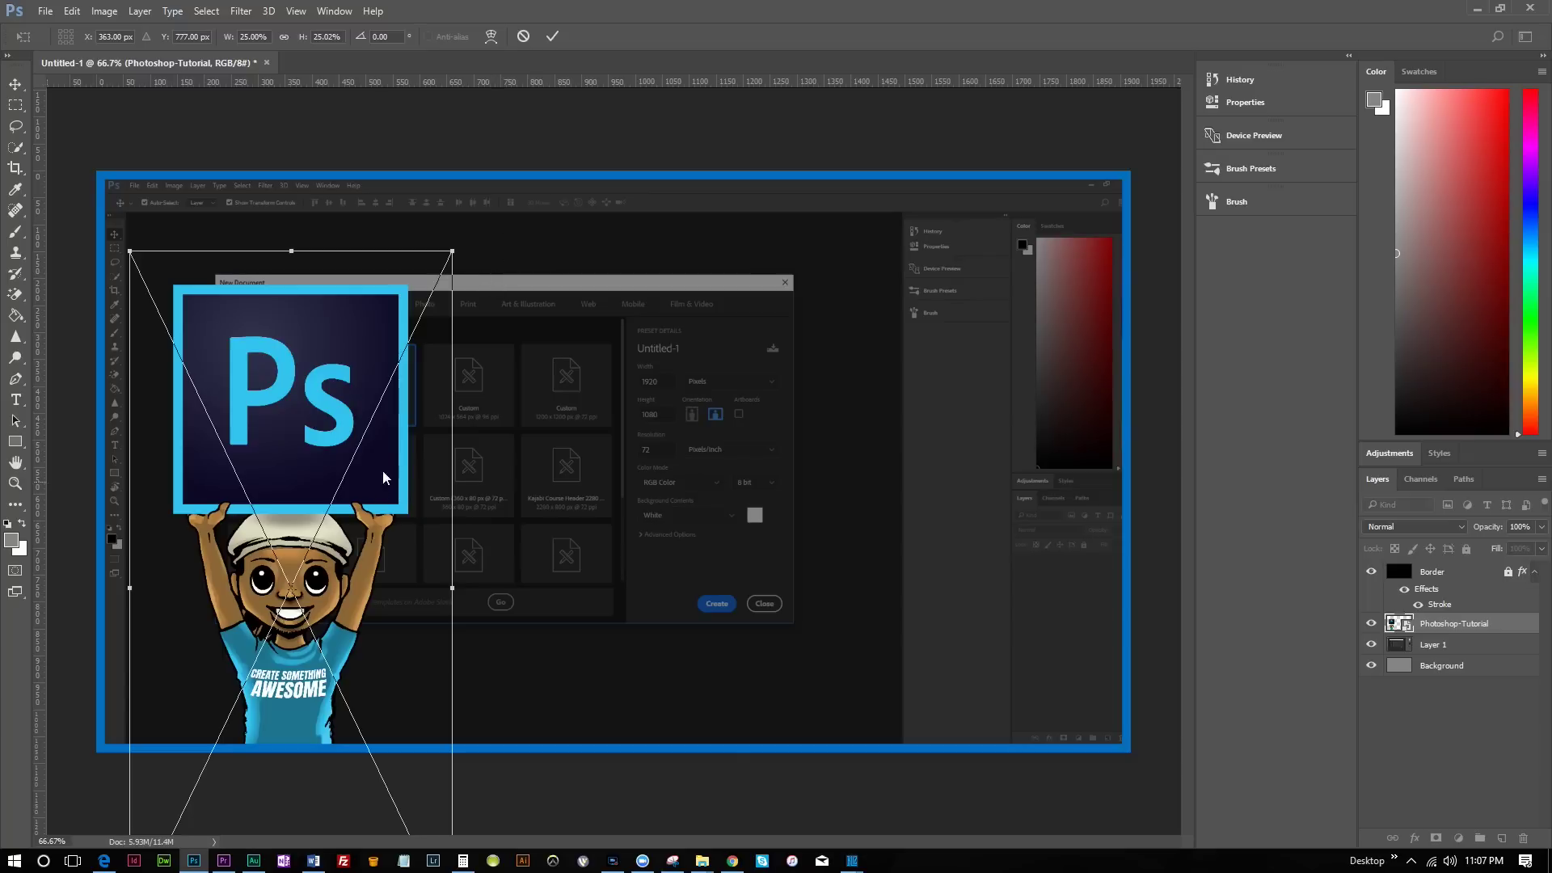
pyautogui.hotkey('shift', 'Down')
pyautogui.hotkey('shift', 'Down')
pyautogui.hotkey('shift', 'Down')
pyautogui.press('Down')
pyautogui.press('Down')
pyautogui.press('Down')
pyautogui.press('Left')
pyautogui.press('Left')
pyautogui.press('Left')
pyautogui.press('Left')
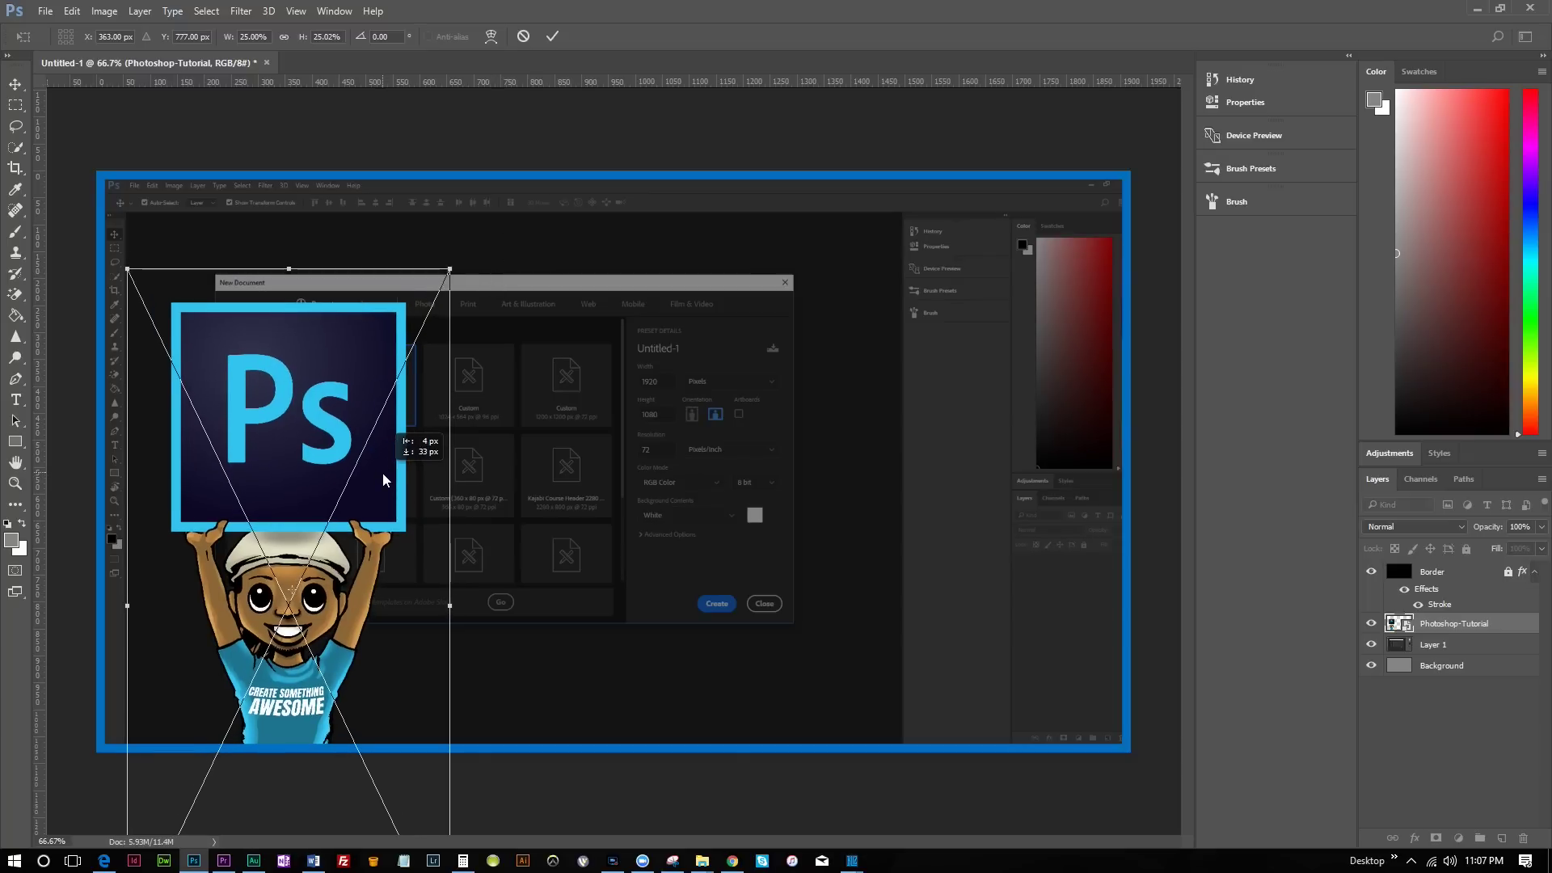
# Step: Drag the 25% character to the right side of the canvas and commit the transform
pyautogui.moveTo(381, 473); pyautogui.dragTo(1064, 425)
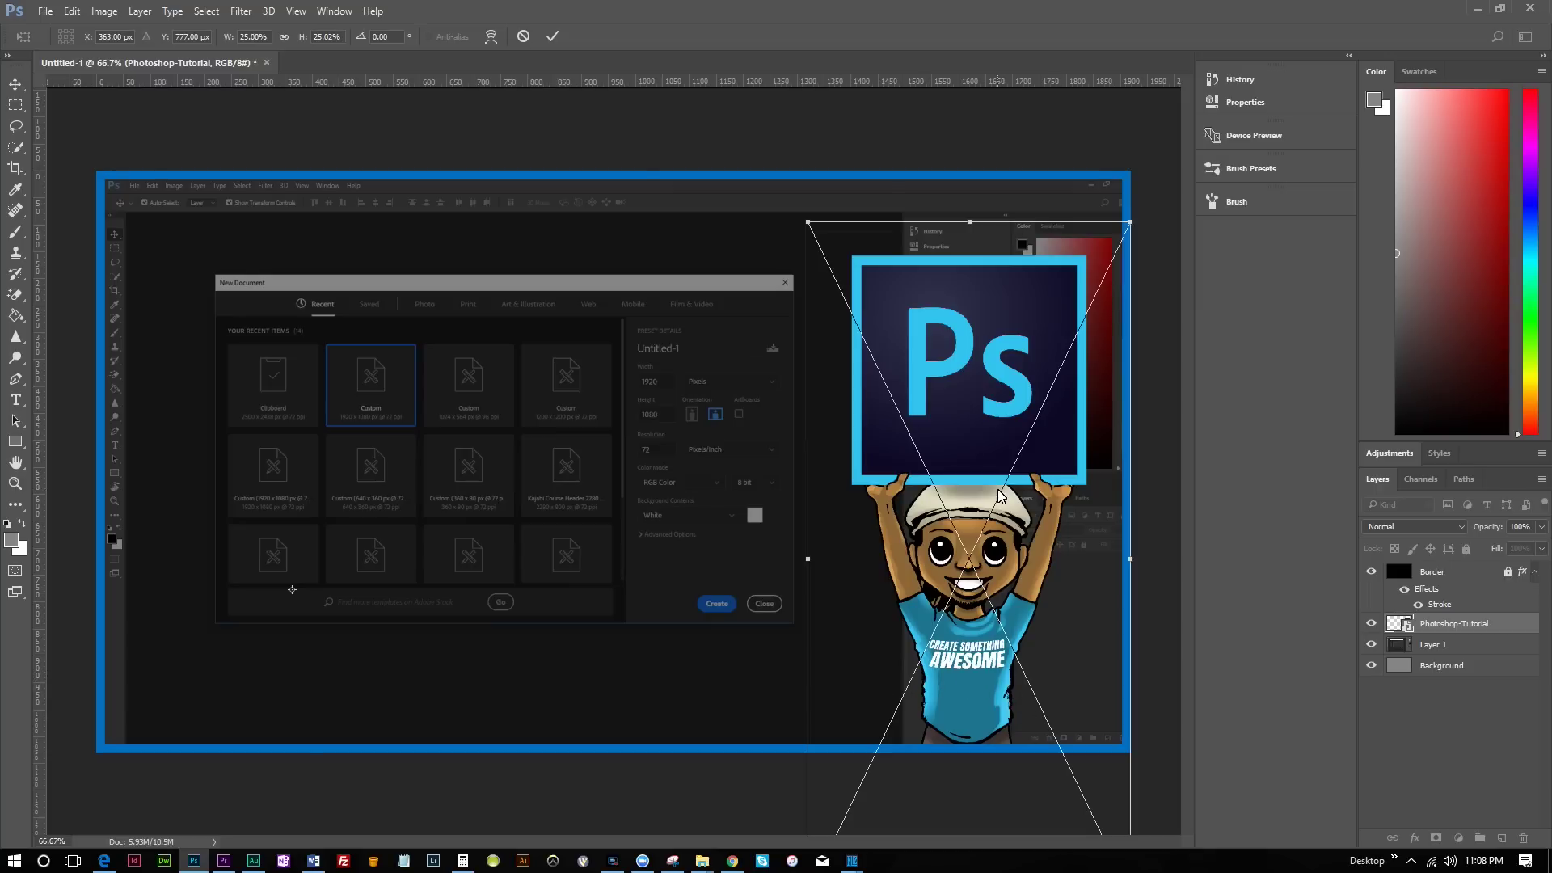
pyautogui.moveTo(997, 430); pyautogui.dragTo(997, 419)
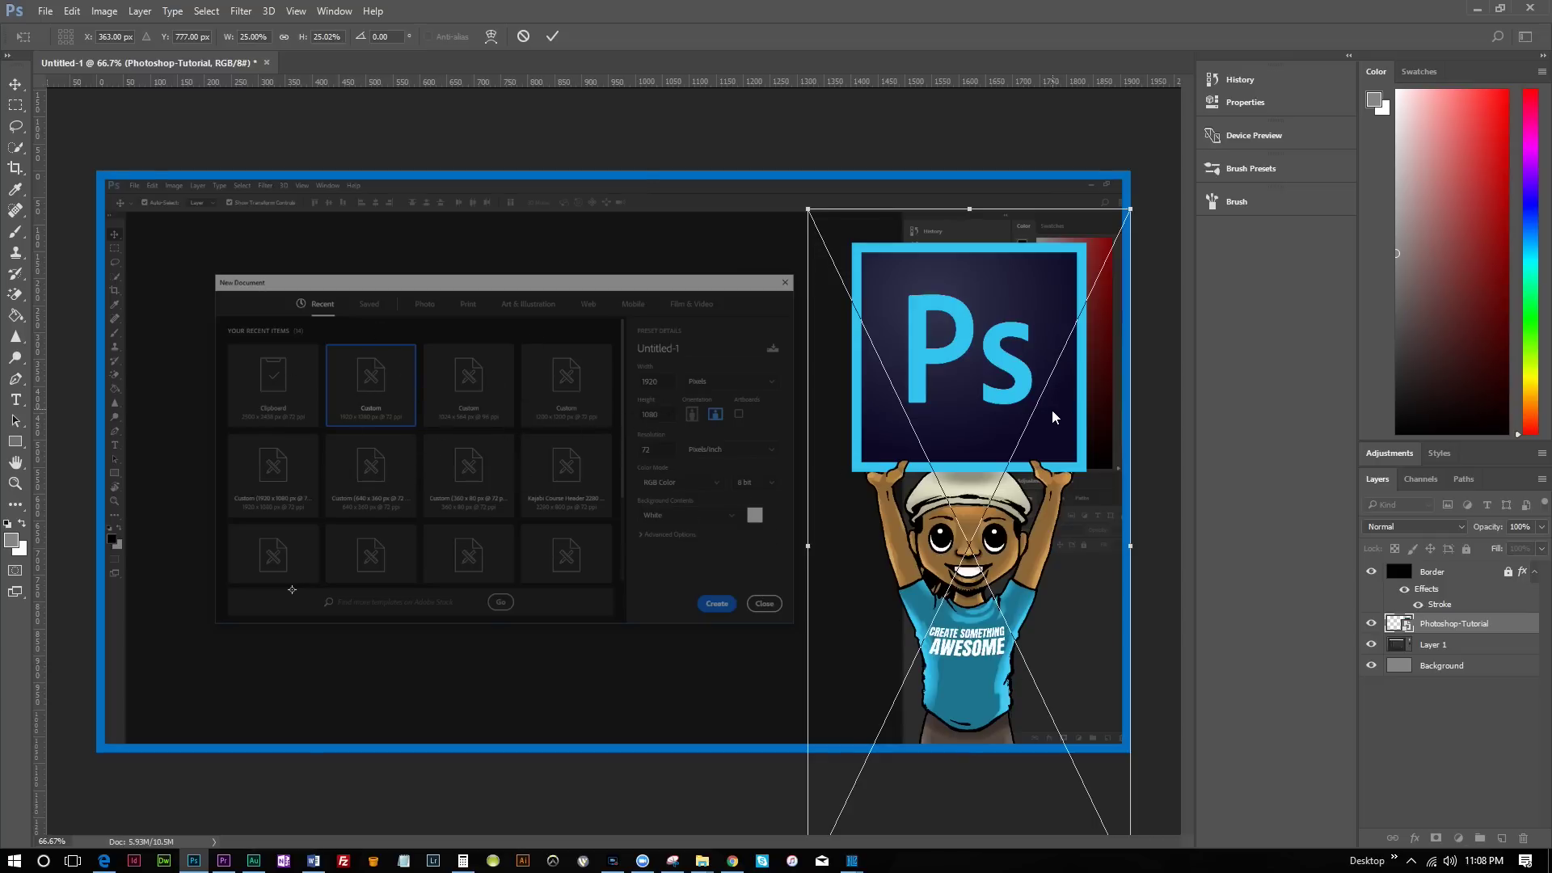
pyautogui.moveTo(1038, 414); pyautogui.dragTo(996, 426)
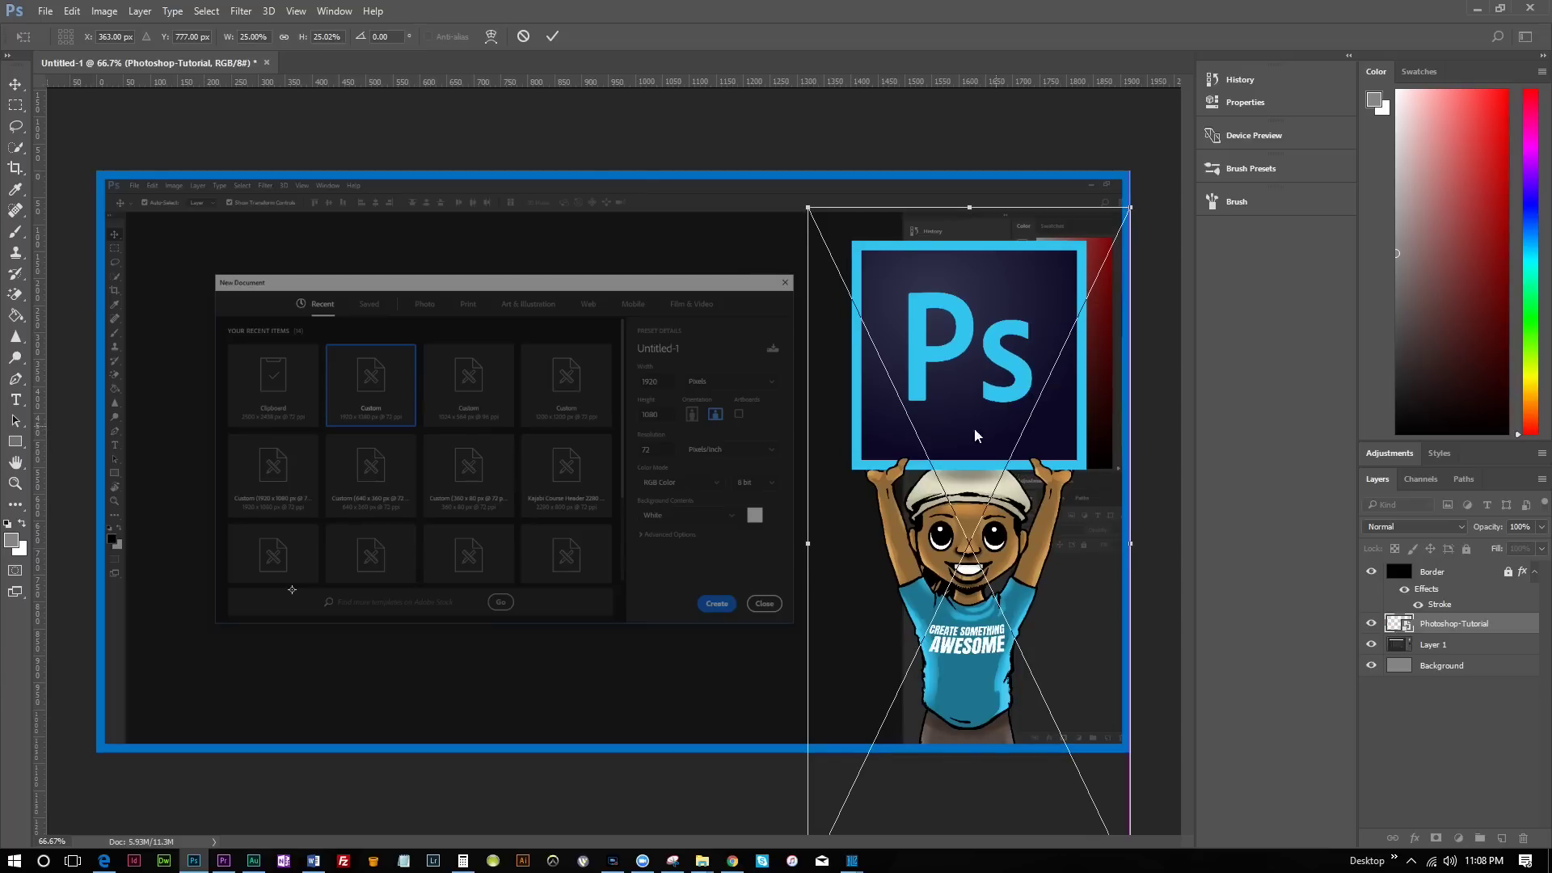
pyautogui.click(552, 36)
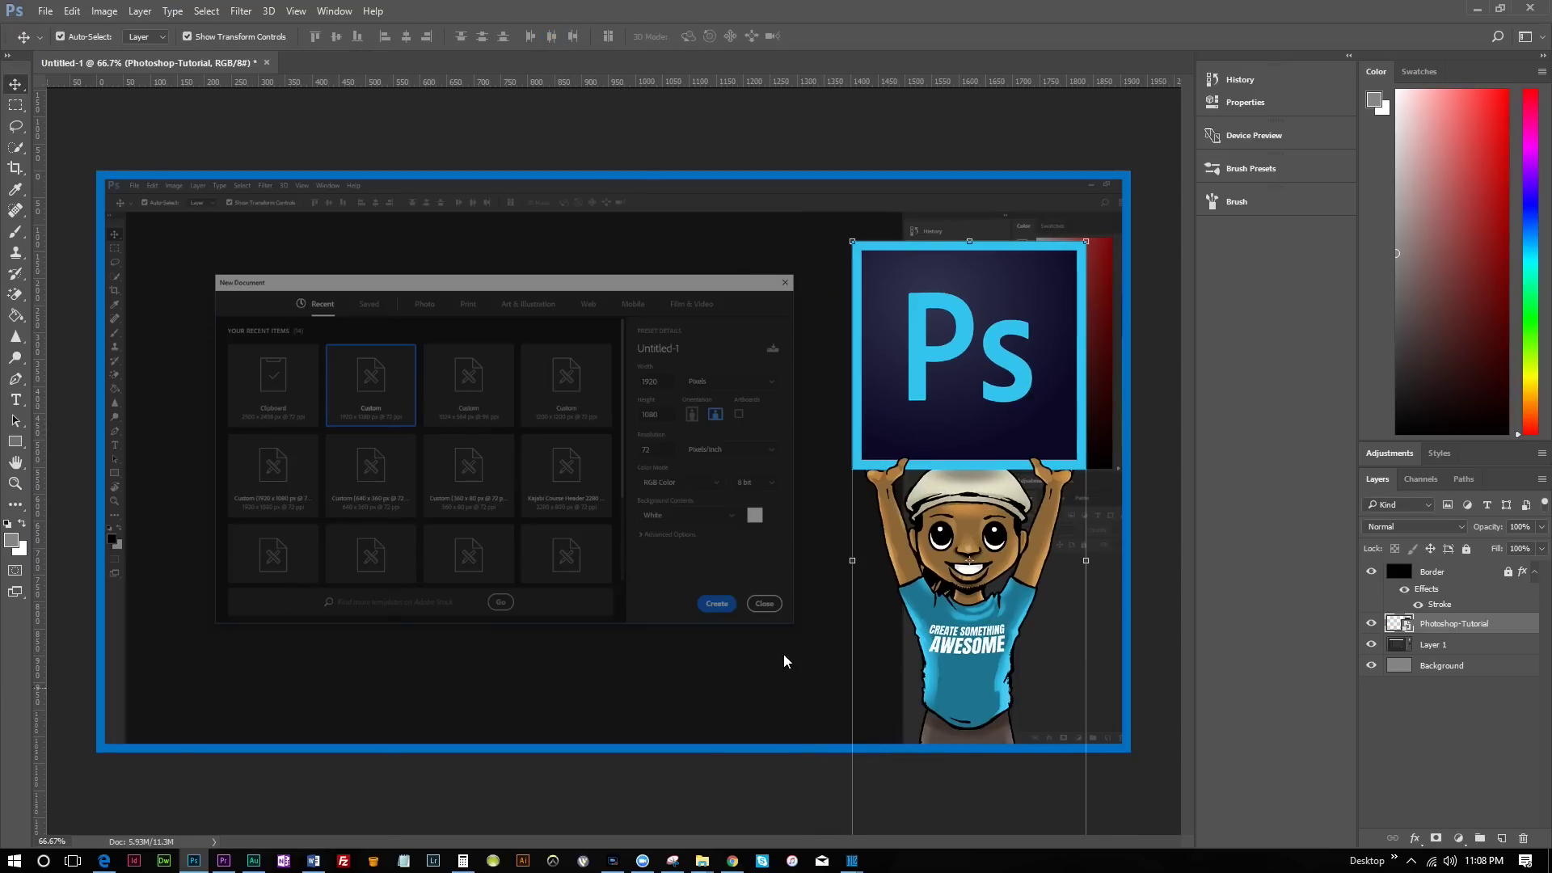
# Step: Draw a white text box across the left of the thumbnail and set its font to Bebas Neue
pyautogui.press('x')
pyautogui.press('t')
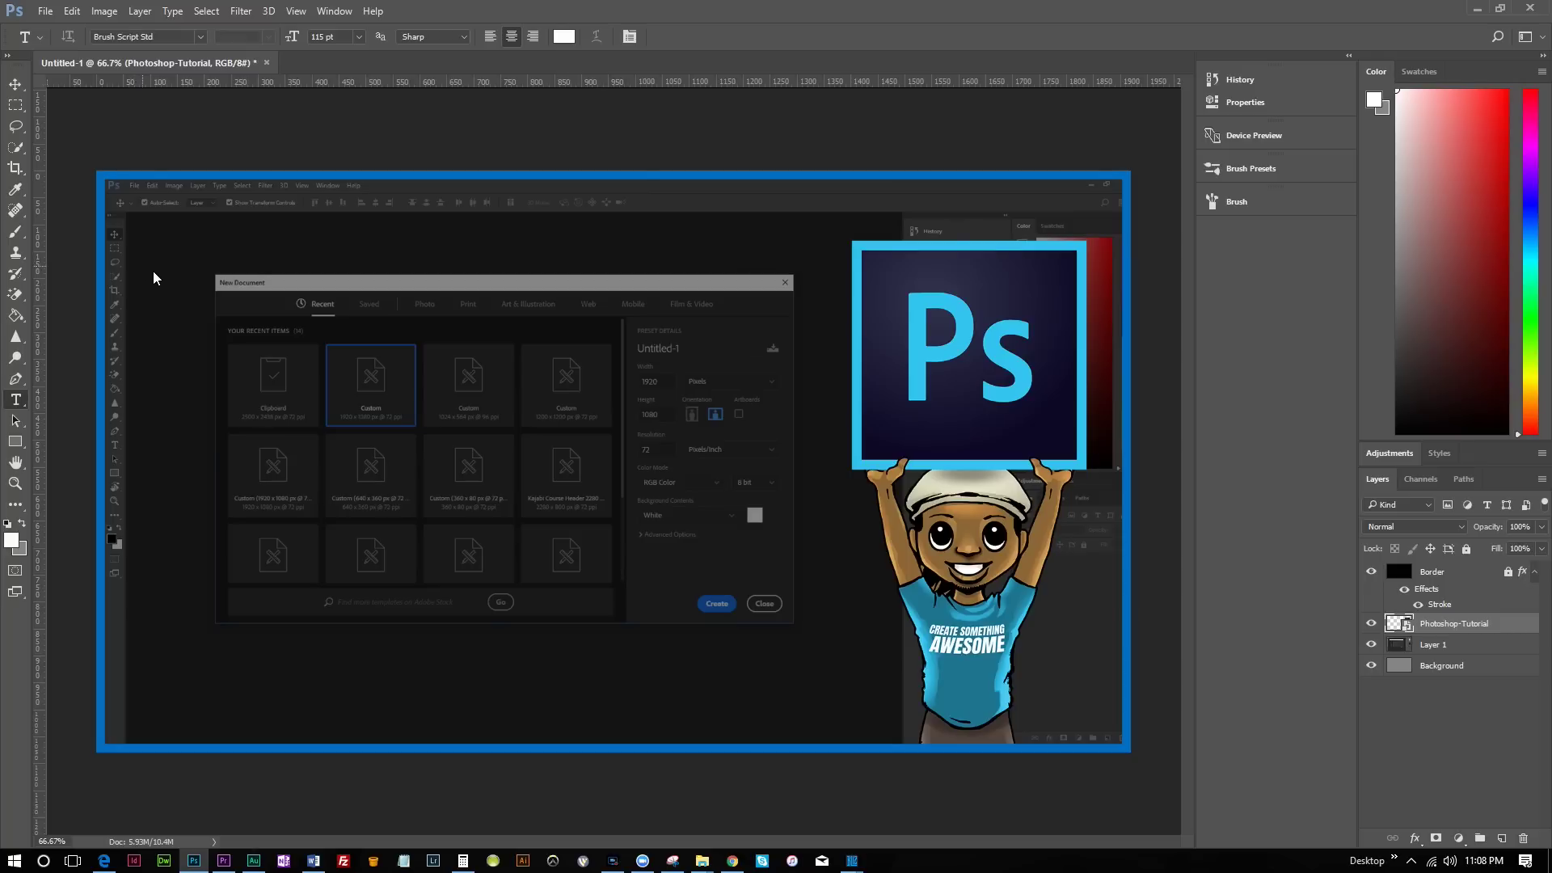
pyautogui.moveTo(154, 277); pyautogui.dragTo(821, 576)
pyautogui.press('Escape')
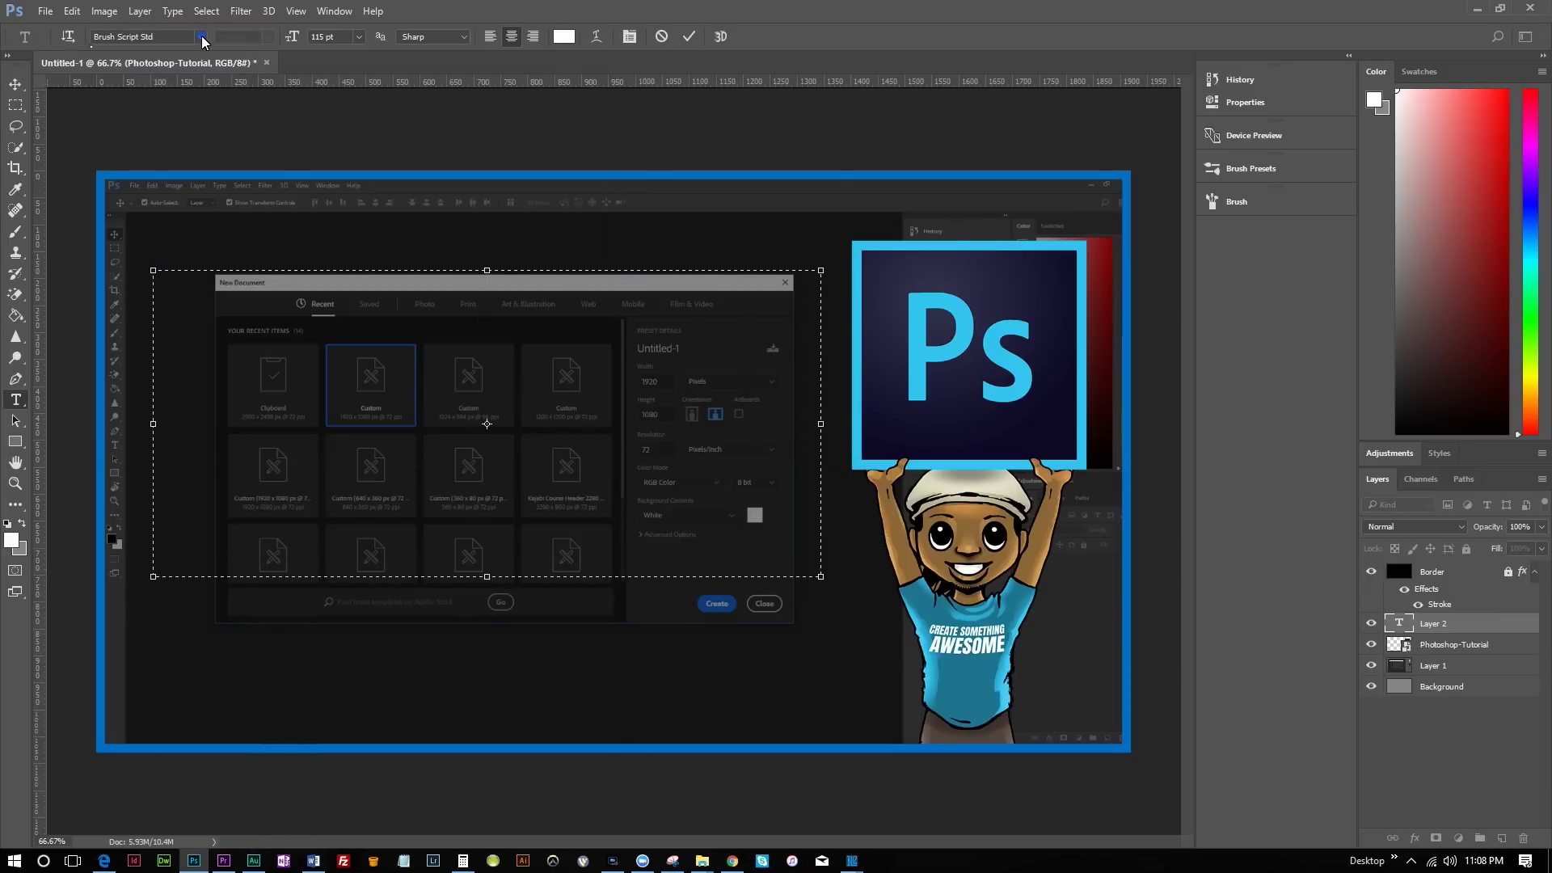
pyautogui.click(165, 35)
pyautogui.write('be')
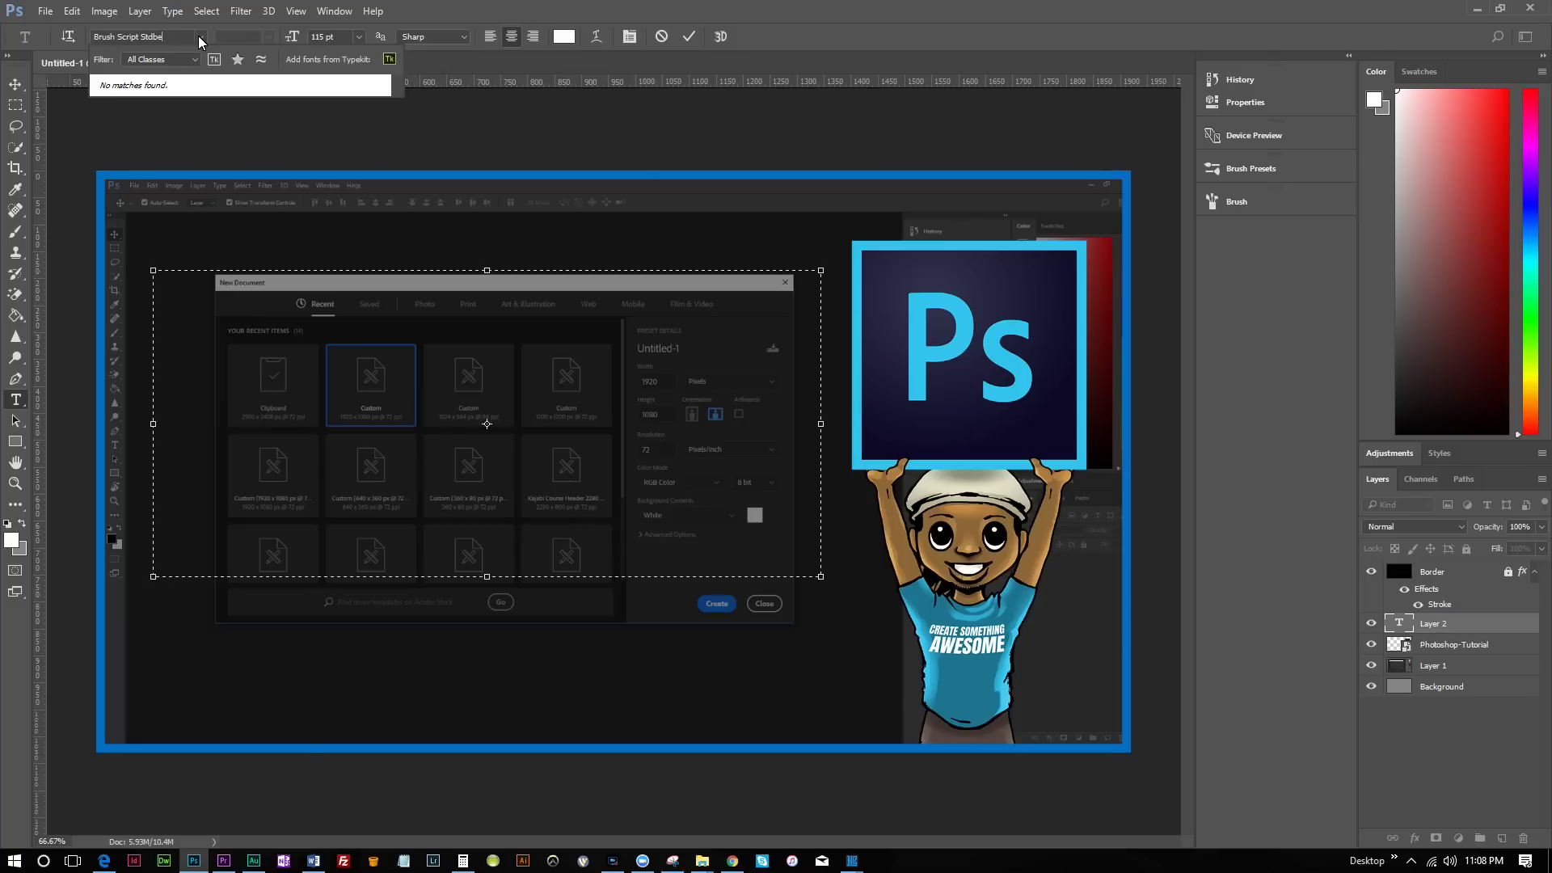
pyautogui.press('Escape')
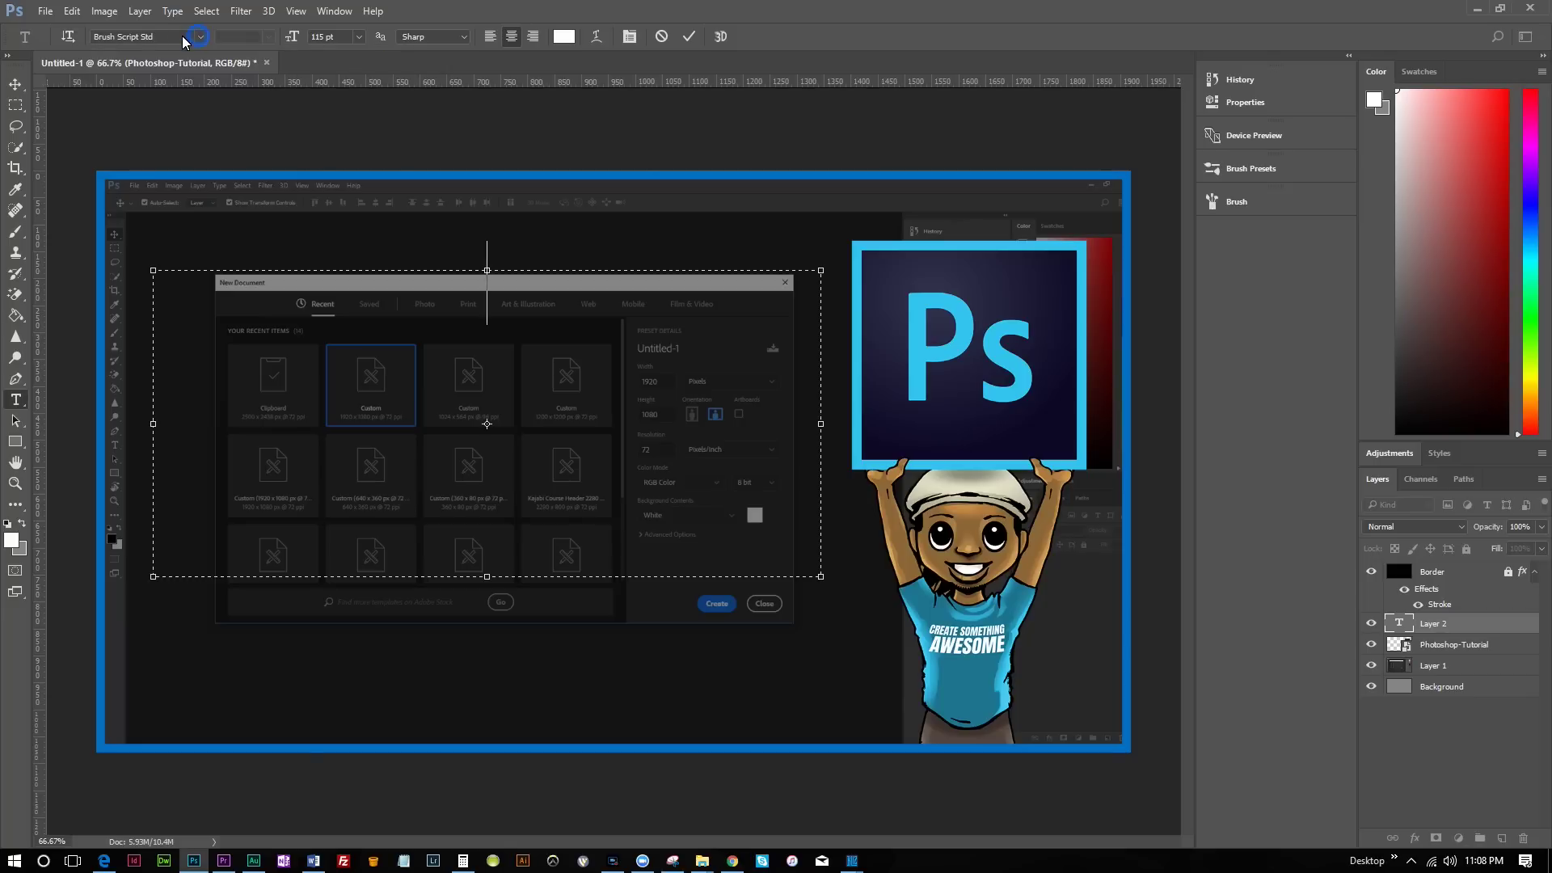
pyautogui.click(200, 36)
pyautogui.click(176, 104)
# Step: Type the title 'MAKING YOUTUBE THUMBNAILS W/ PHOTOSHOP', enlarging PHOTOSHOP to 340 pt
pyautogui.write('HOW TO MAKE')
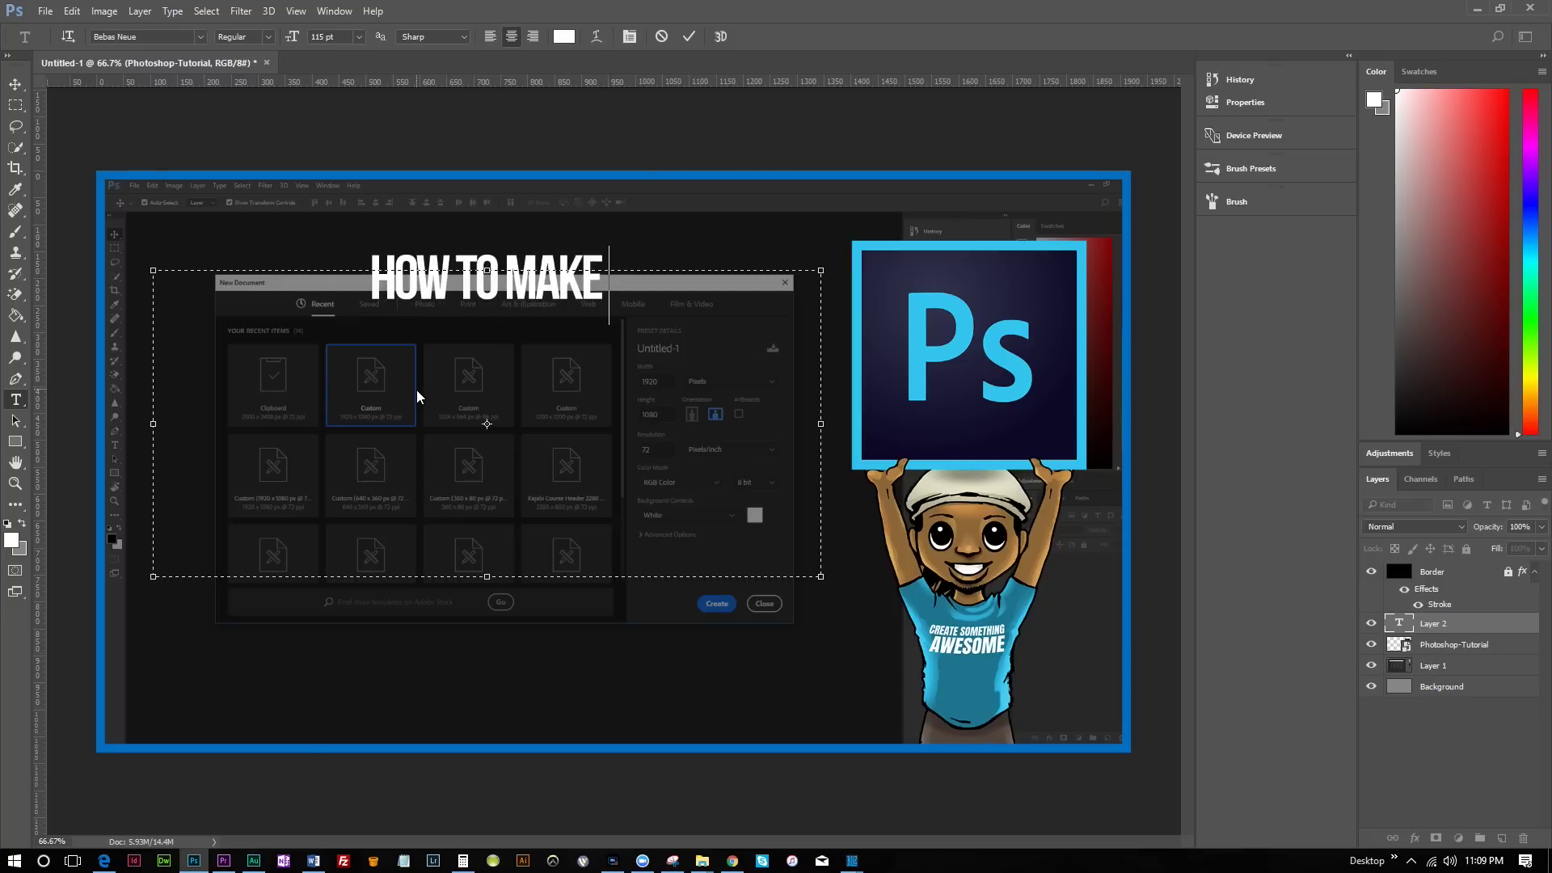
pyautogui.write(' YOUTUBE TBH')
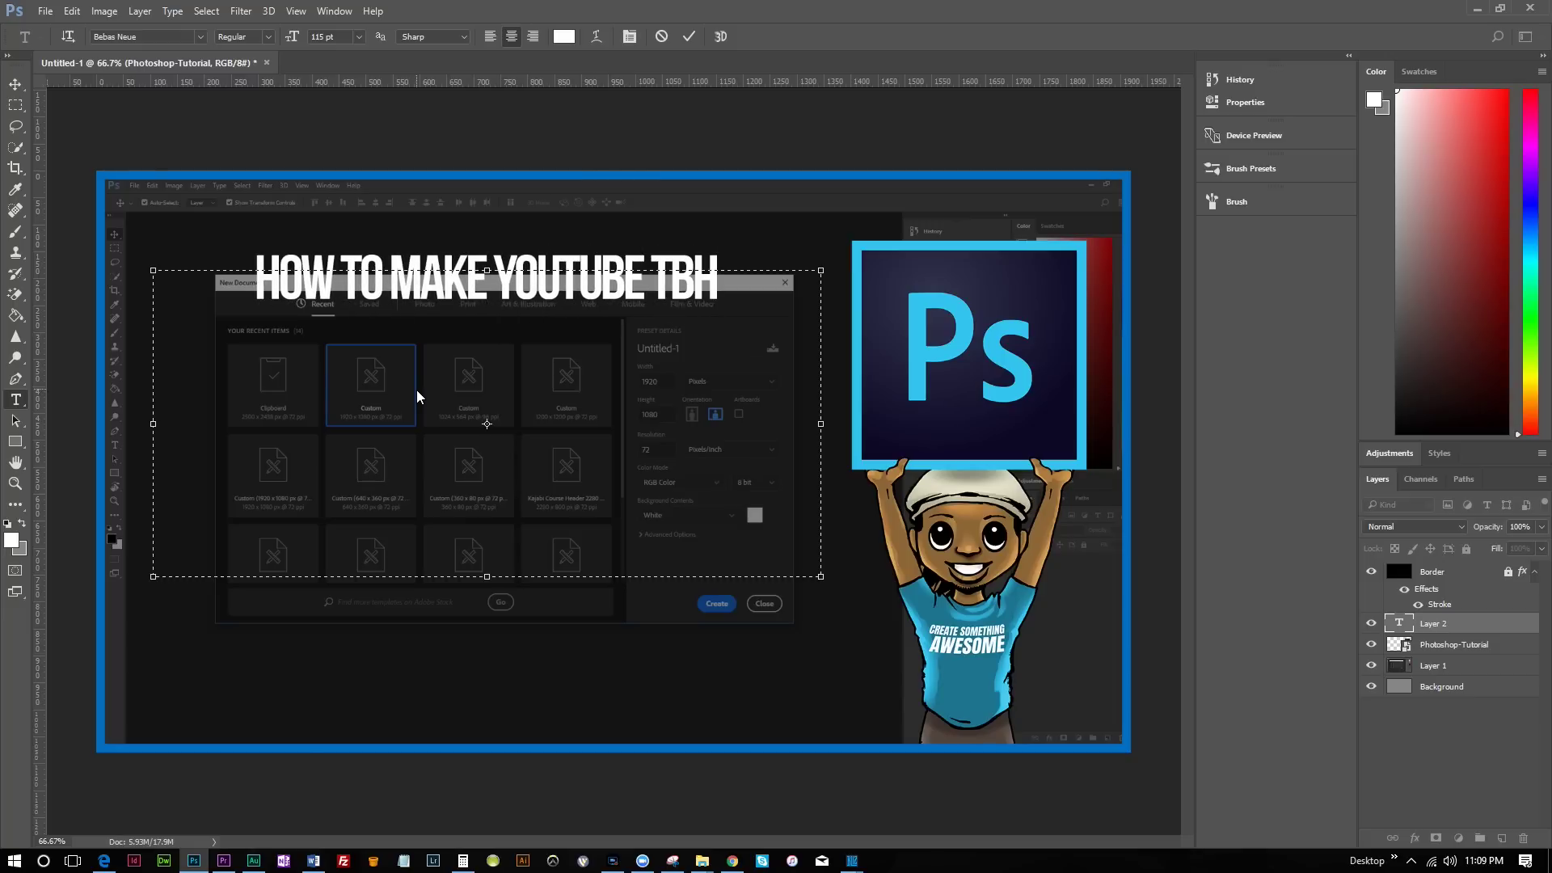
pyautogui.press('BackSpace')
pyautogui.press('BackSpace')
pyautogui.write('HUM')
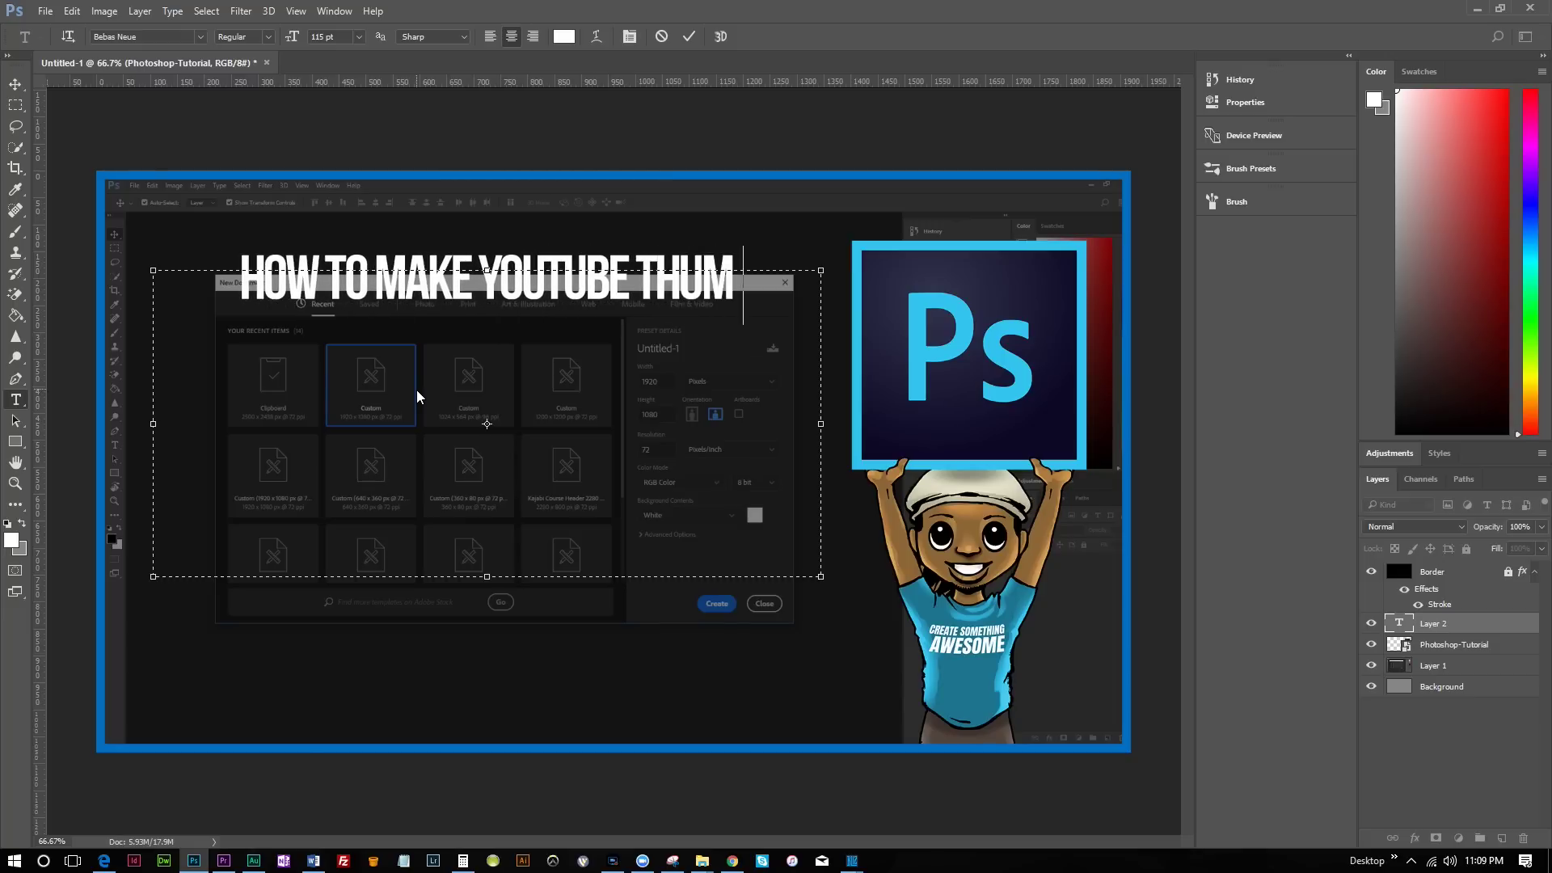
pyautogui.write('BNAILS')
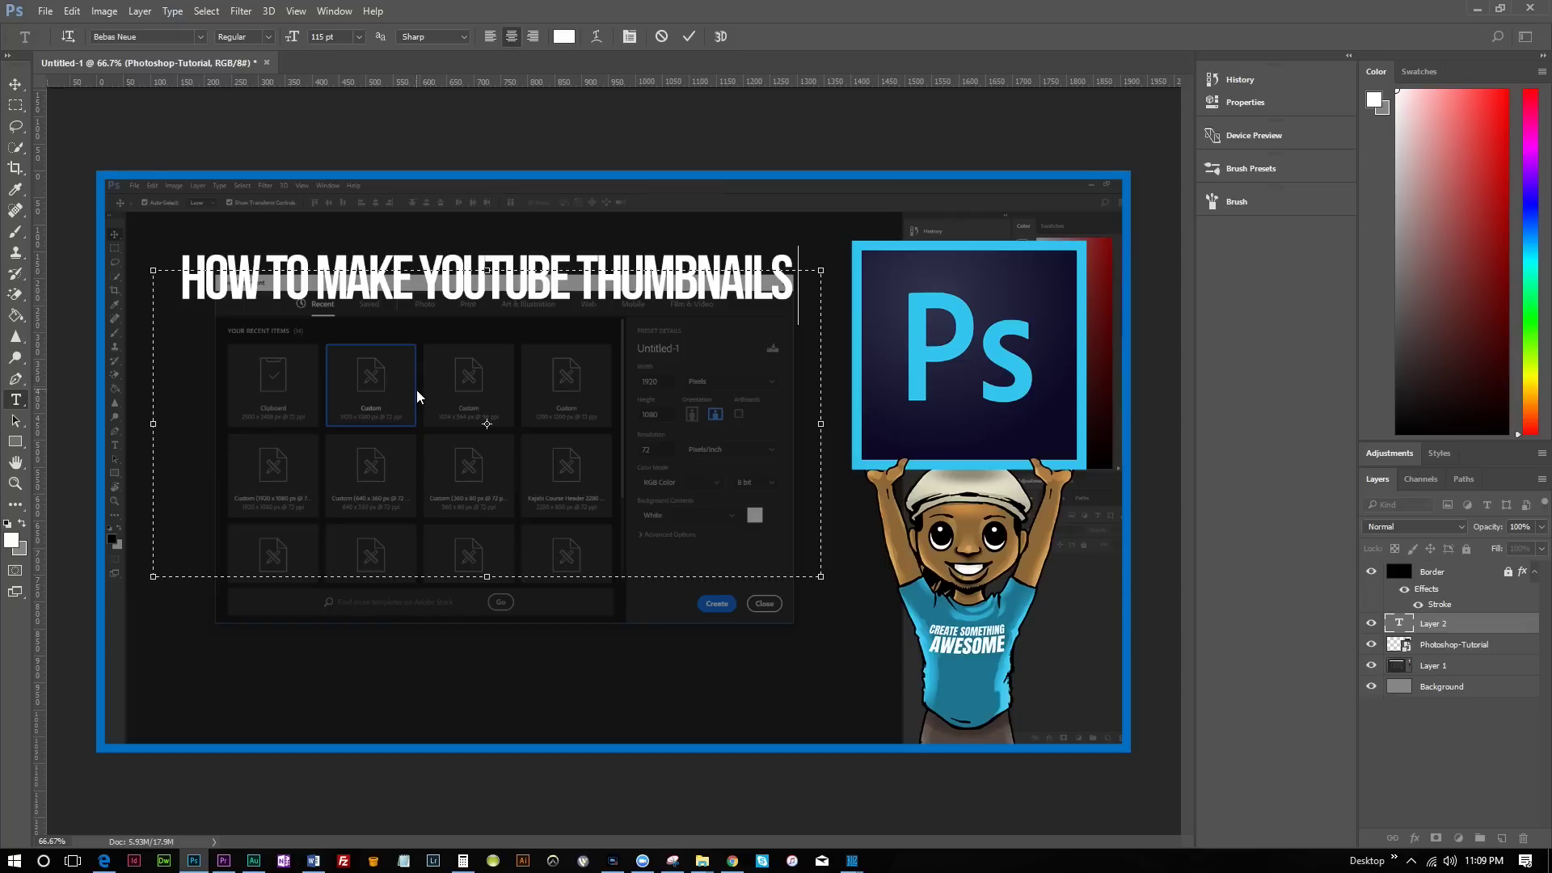
pyautogui.press('Return')
pyautogui.write('PHOTOSHOP')
pyautogui.press('Home')
pyautogui.write('IN')
pyautogui.doubleClick(183, 483)
pyautogui.write('W/')
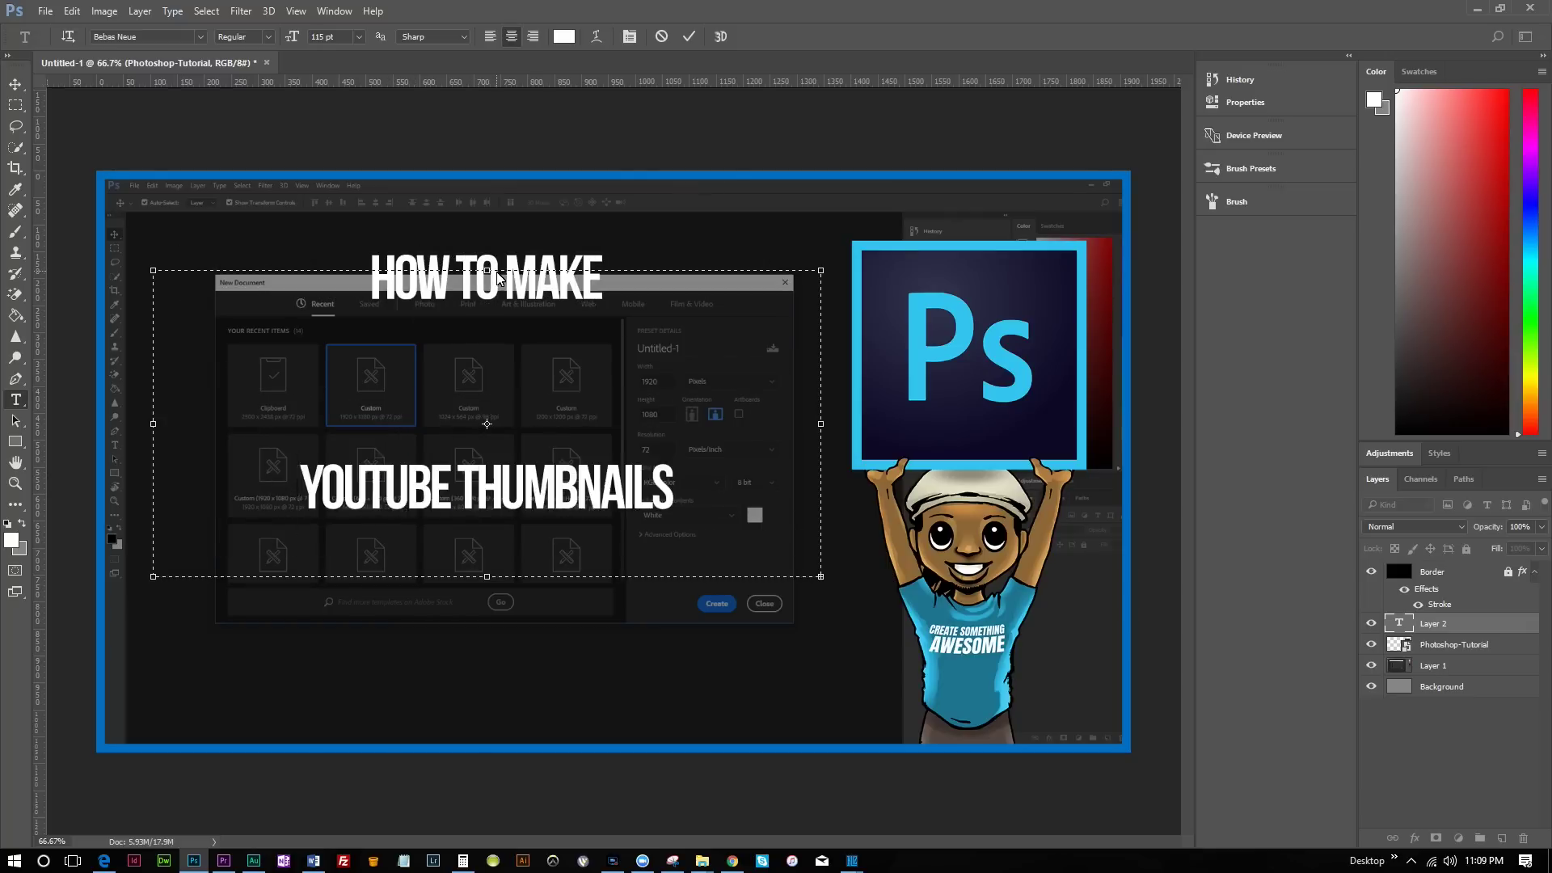
pyautogui.hotkey('alt', 'Up')
pyautogui.hotkey('alt', 'Up')
pyautogui.hotkey('alt', 'Up')
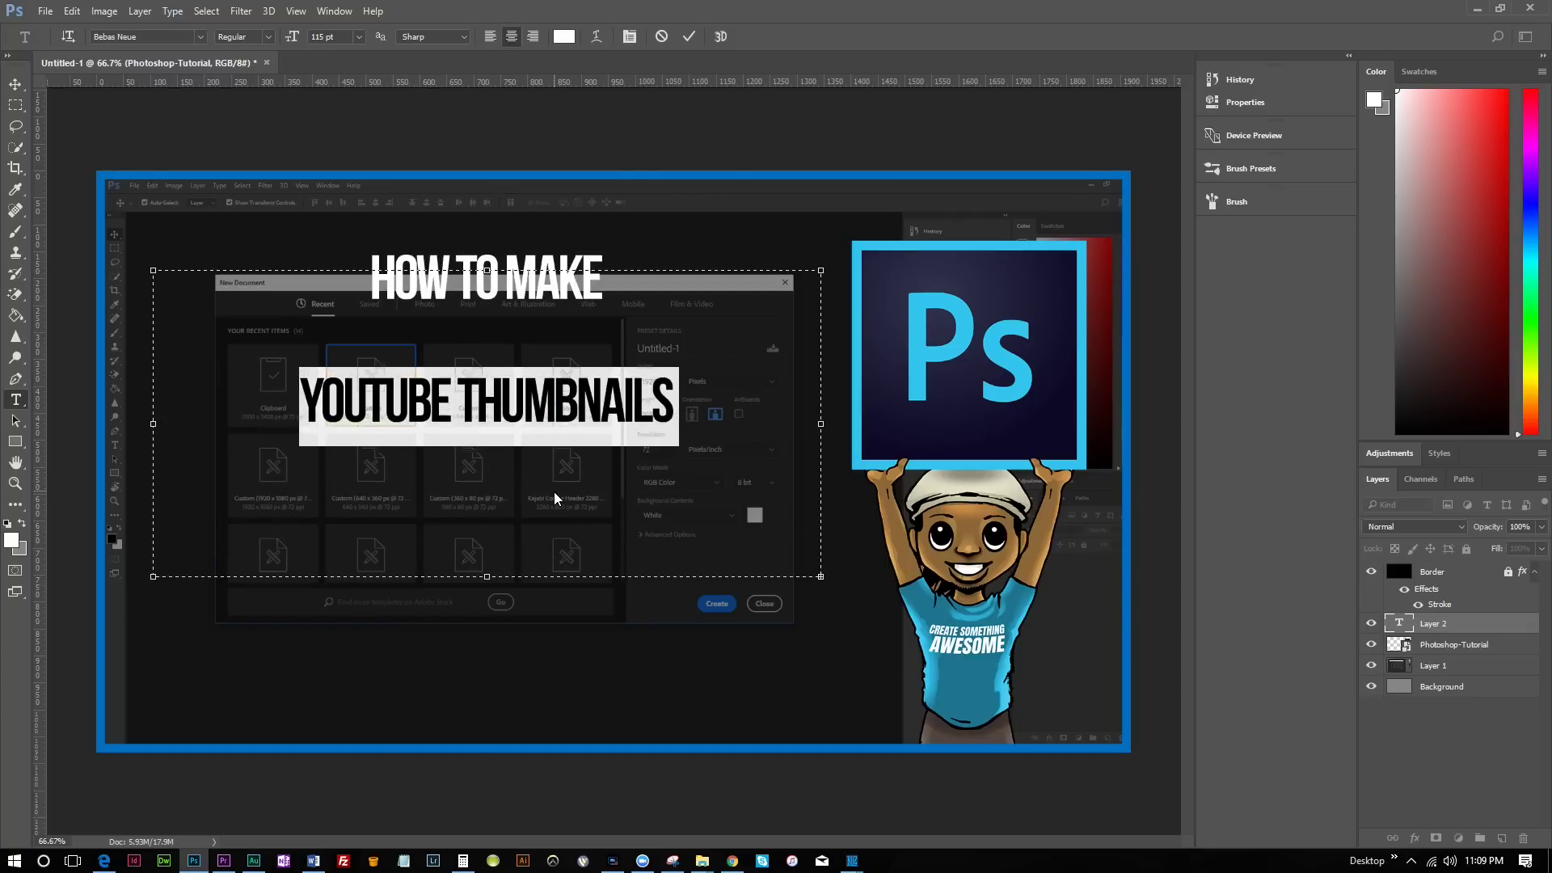
pyautogui.write('MAKING YOUTUBE THUMBNAILS W/')
pyautogui.doubleClick(524, 433)
pyautogui.hotkey('ctrl', 'shift', '.')
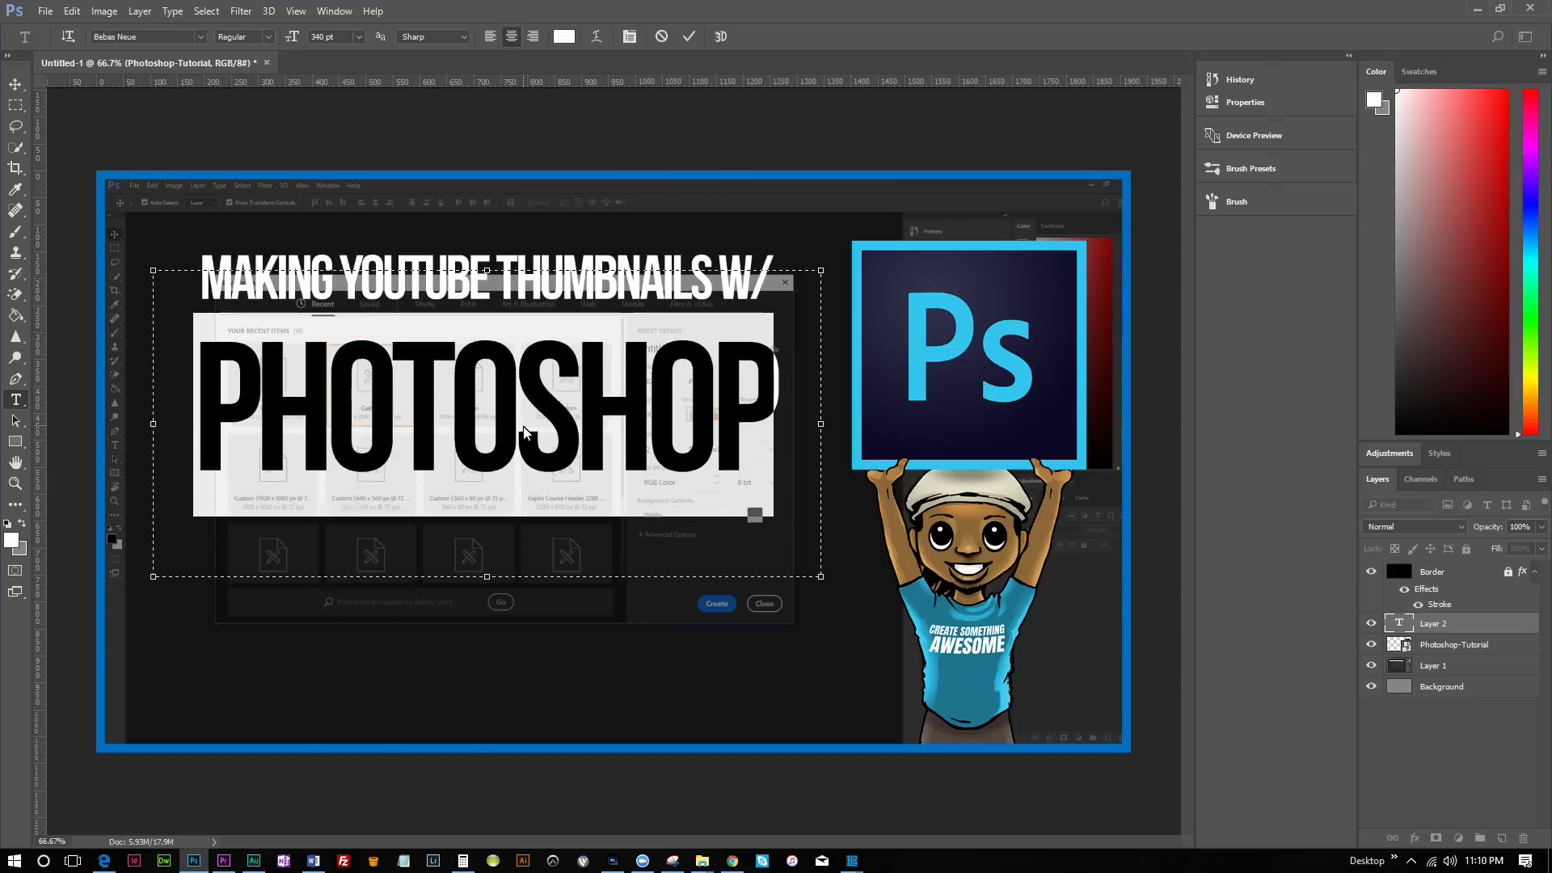
pyautogui.hotkey('ctrl', 'Return')
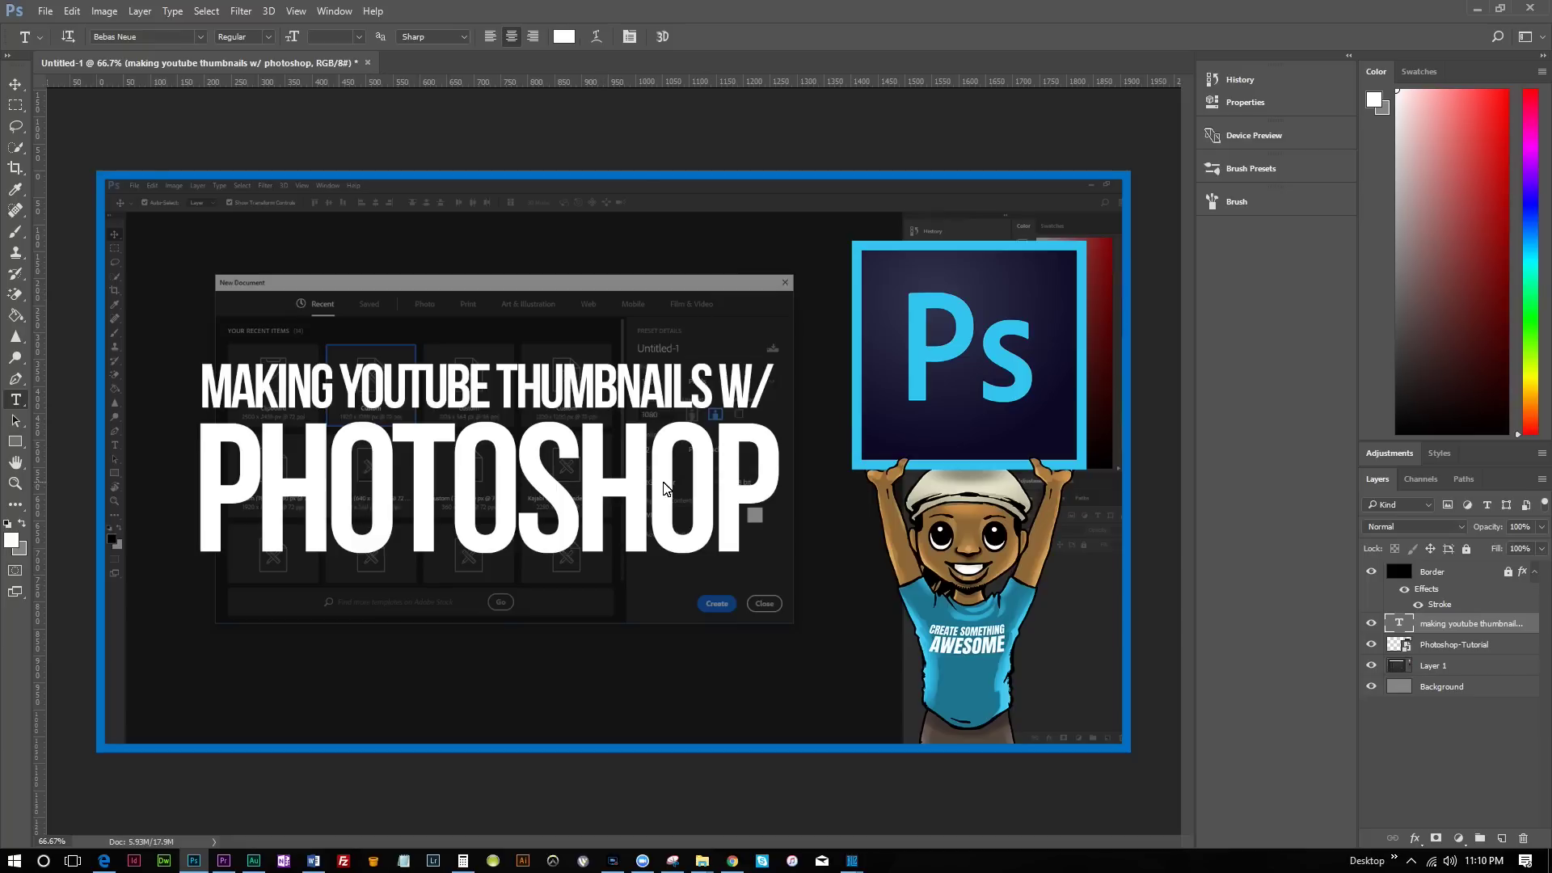
# Step: Nudge the logo character layer slightly left and down
pyautogui.click(16, 85)
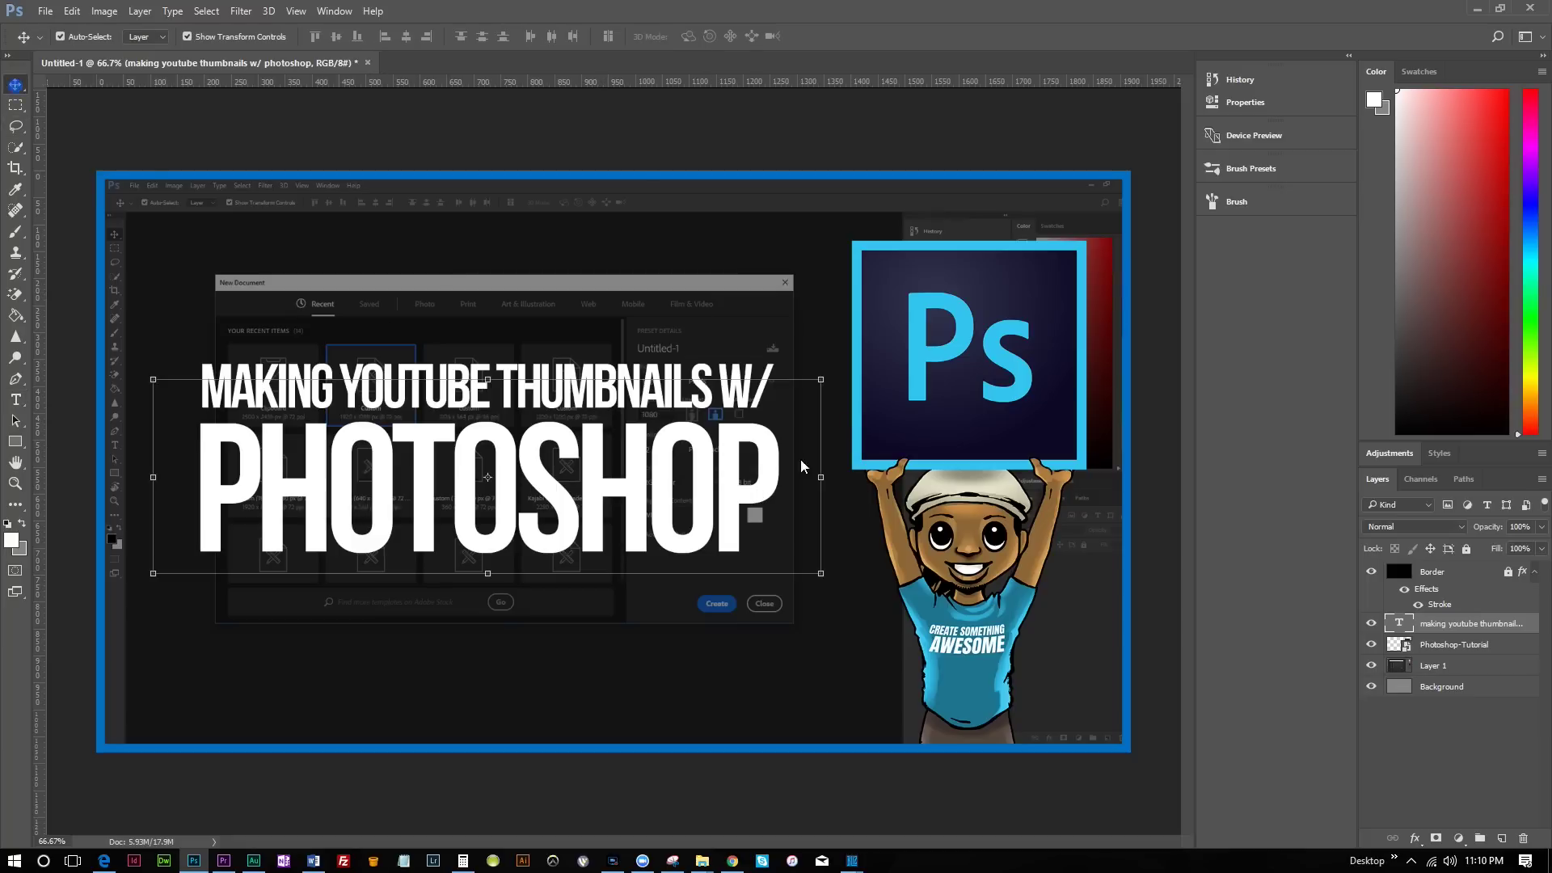
pyautogui.click(967, 618)
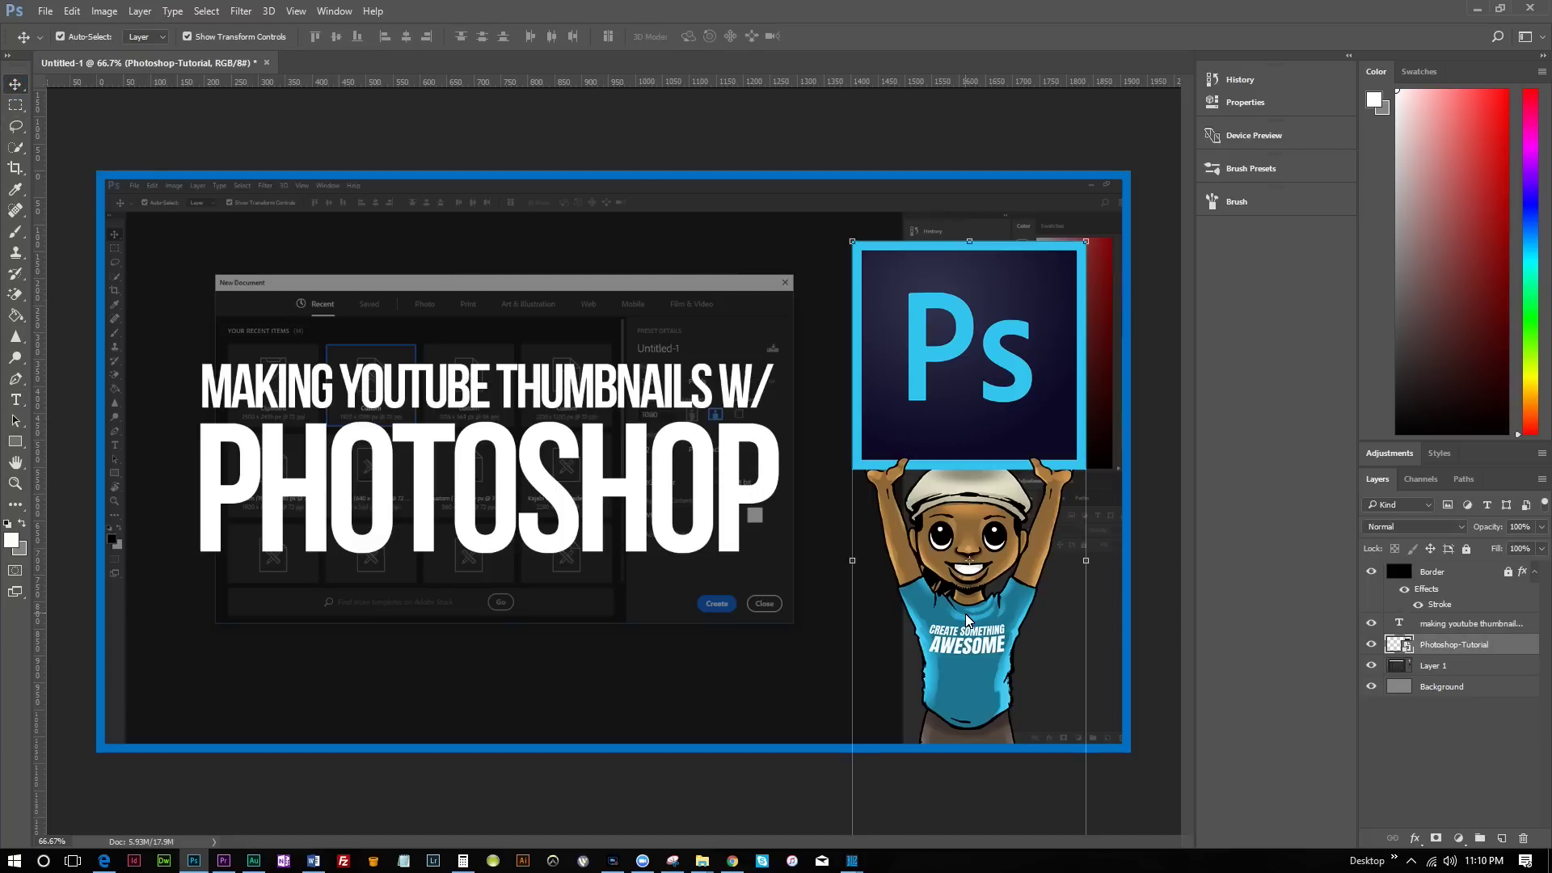
pyautogui.hotkey('shift', 'Left')
pyautogui.hotkey('shift', 'Left')
pyautogui.hotkey('shift', 'Left')
pyautogui.hotkey('shift', 'Left')
pyautogui.hotkey('shift', 'Left')
pyautogui.hotkey('shift', 'Left')
pyautogui.hotkey('shift', 'Down')
pyautogui.hotkey('shift', 'Down')
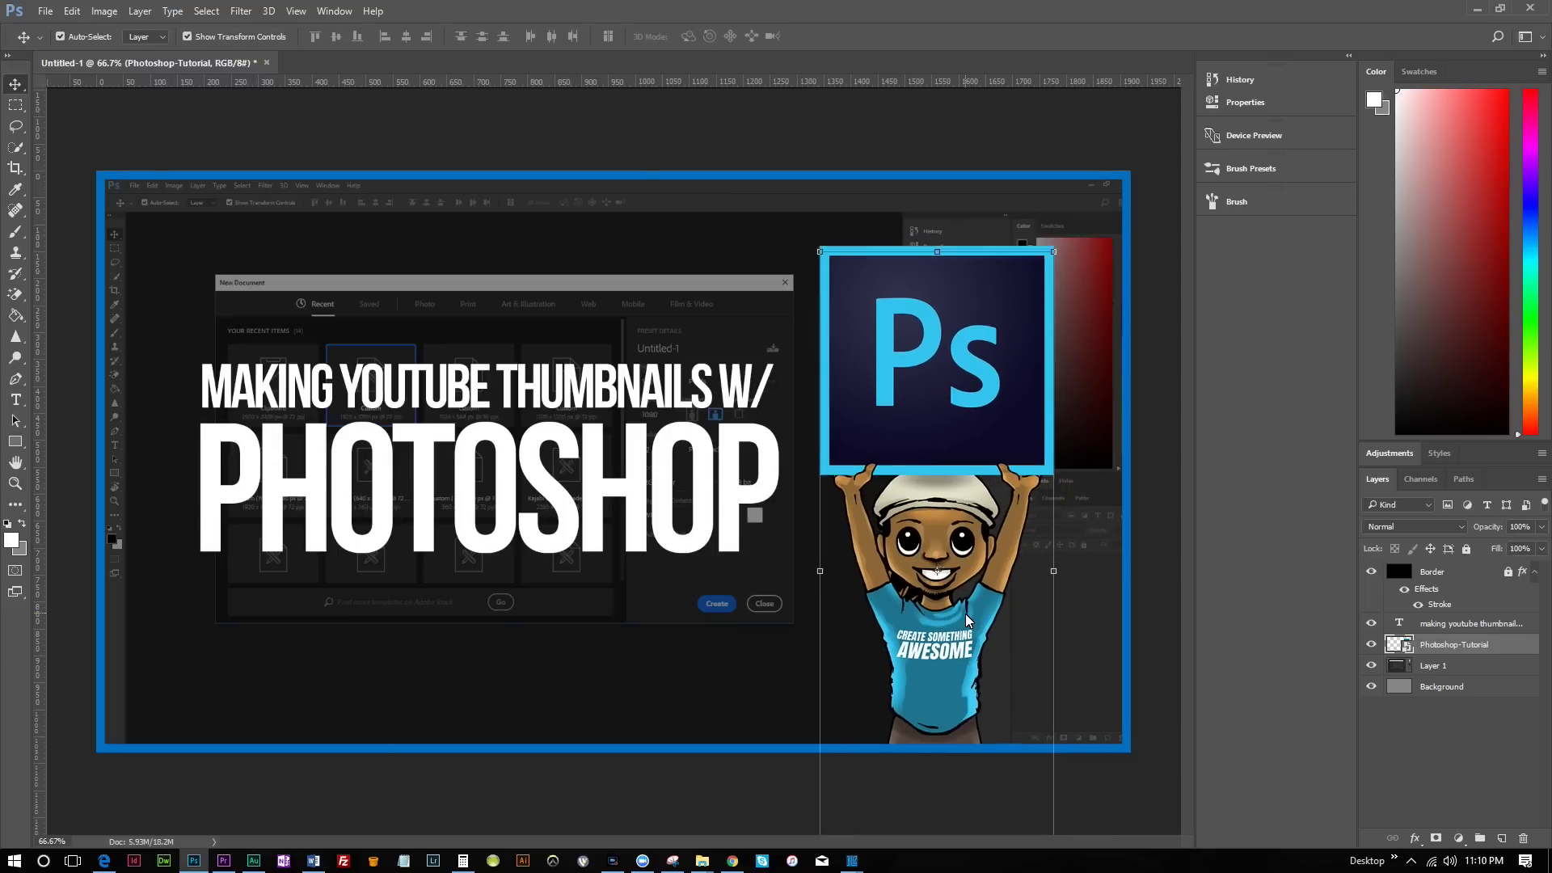
pyautogui.hotkey('shift', 'Down')
pyautogui.hotkey('shift', 'Down')
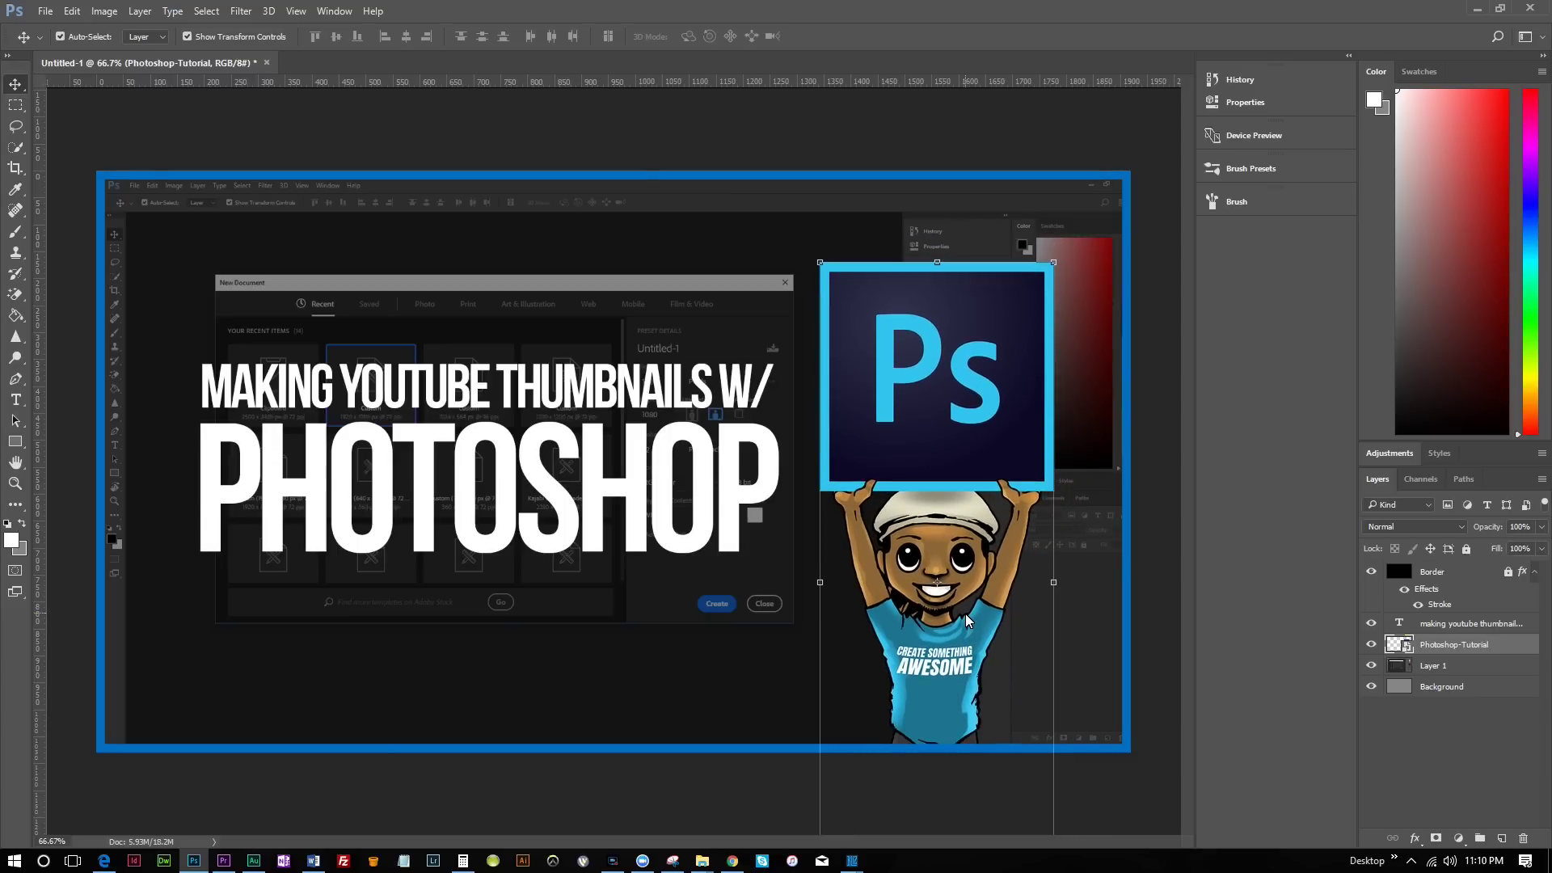
pyautogui.hotkey('shift', 'Up')
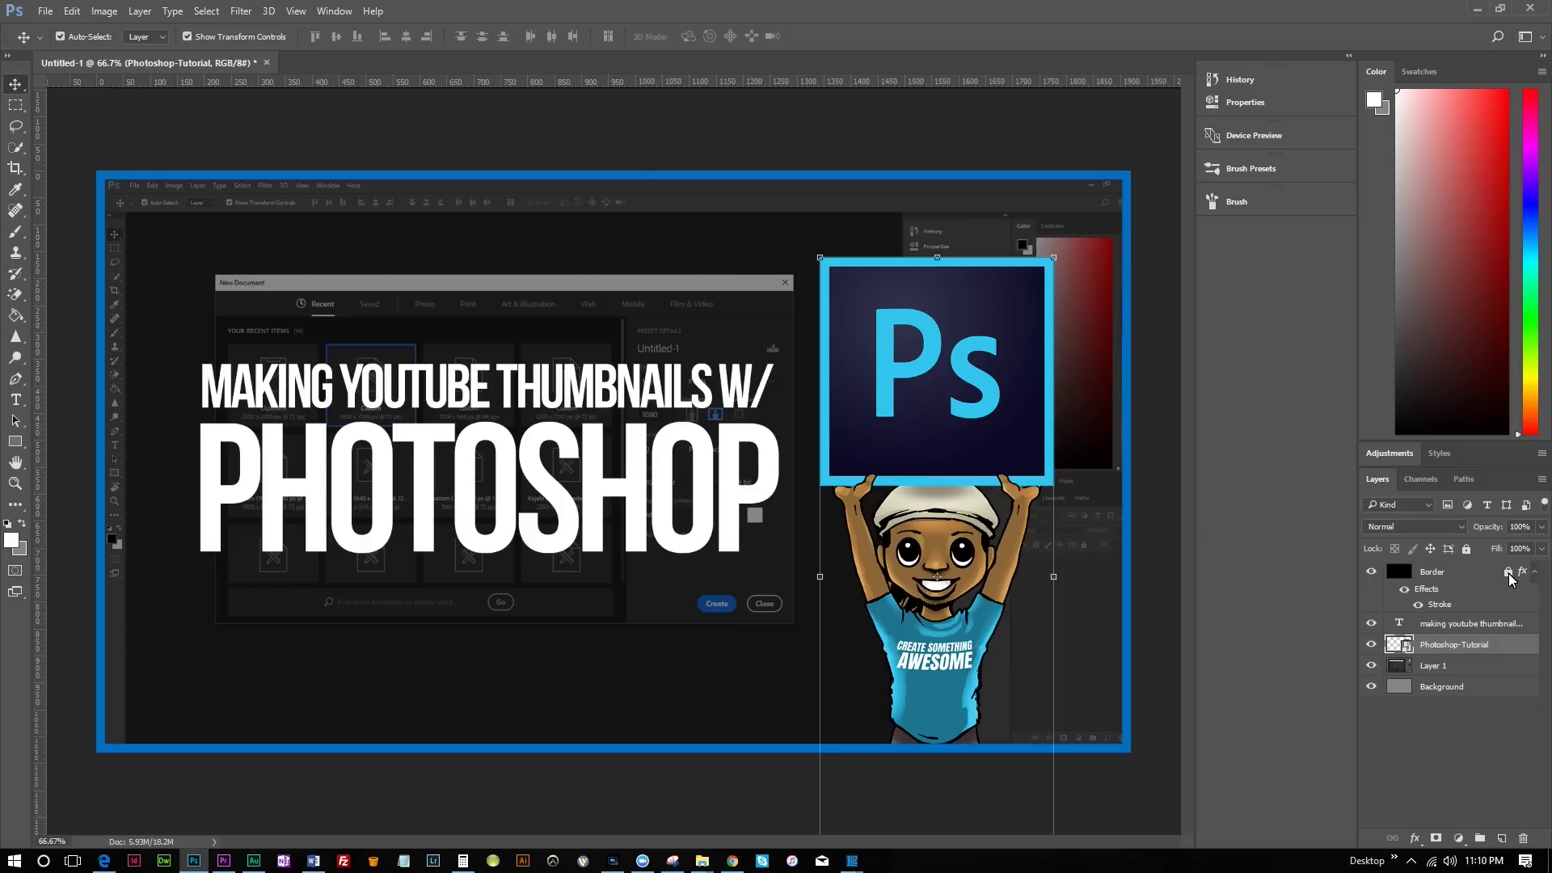
# Step: Change the Border stroke to the Ps logo's light blue 31c5f0 and lock the Border layer
pyautogui.doubleClick(1445, 607)
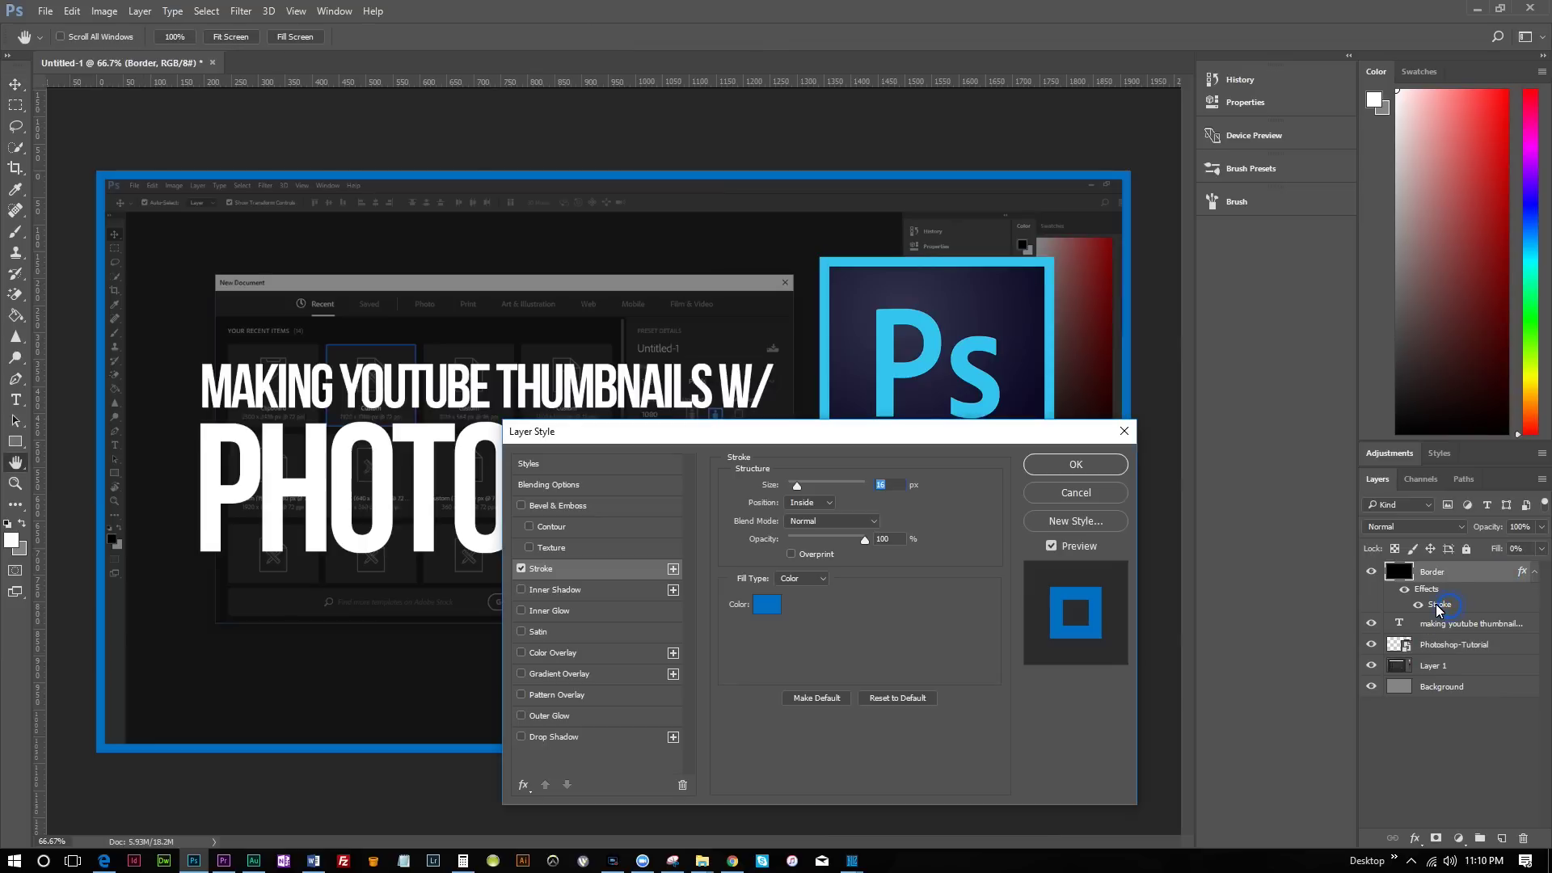
pyautogui.click(766, 604)
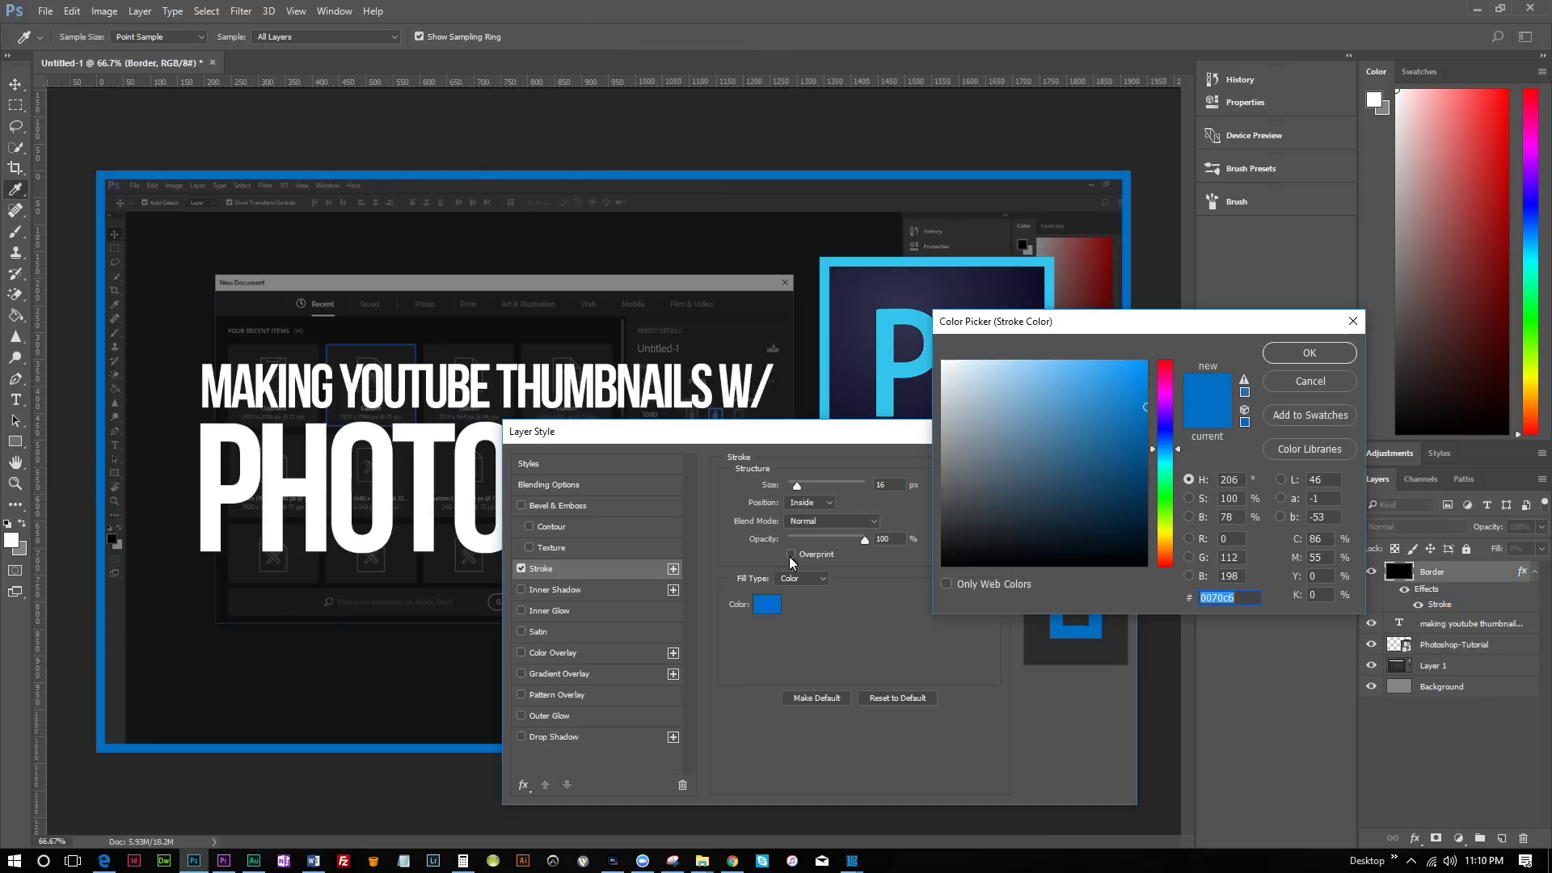
pyautogui.click(822, 349)
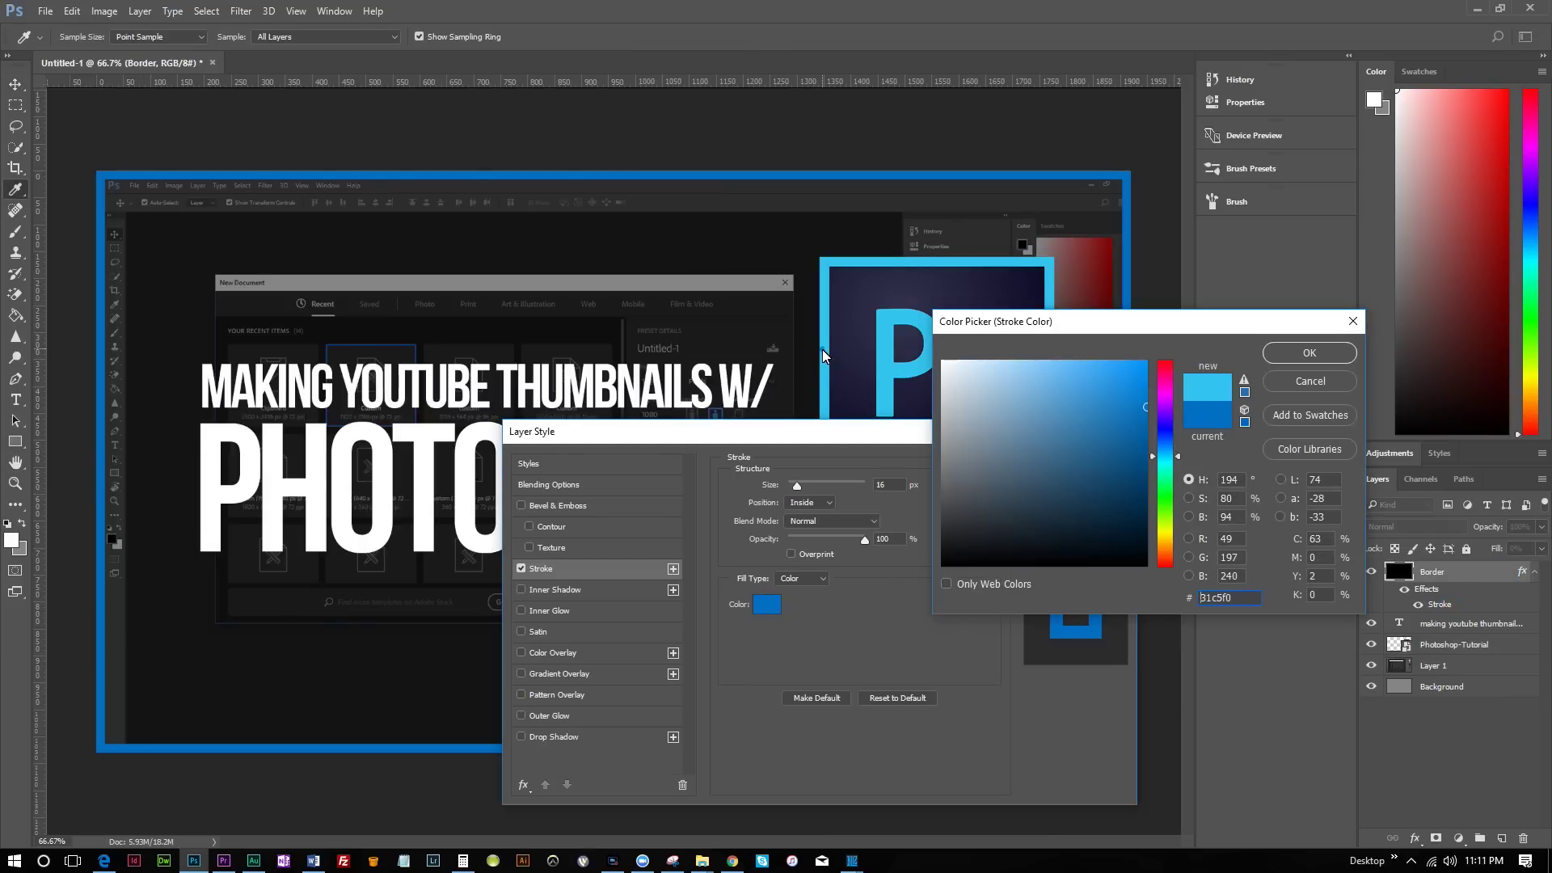
pyautogui.click(1281, 354)
pyautogui.click(1080, 471)
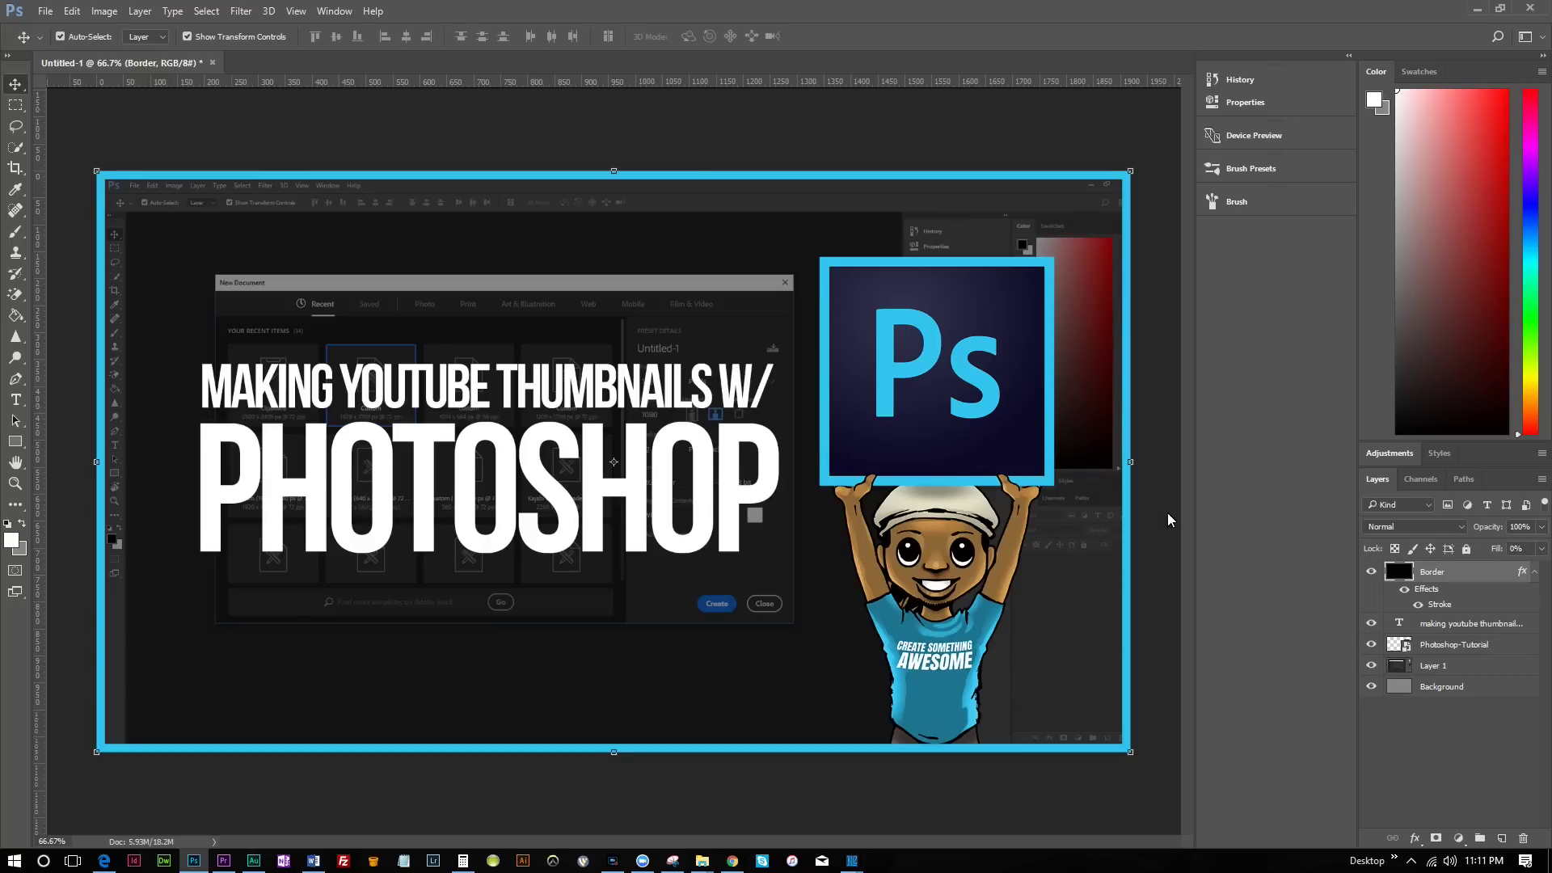
pyautogui.click(1466, 550)
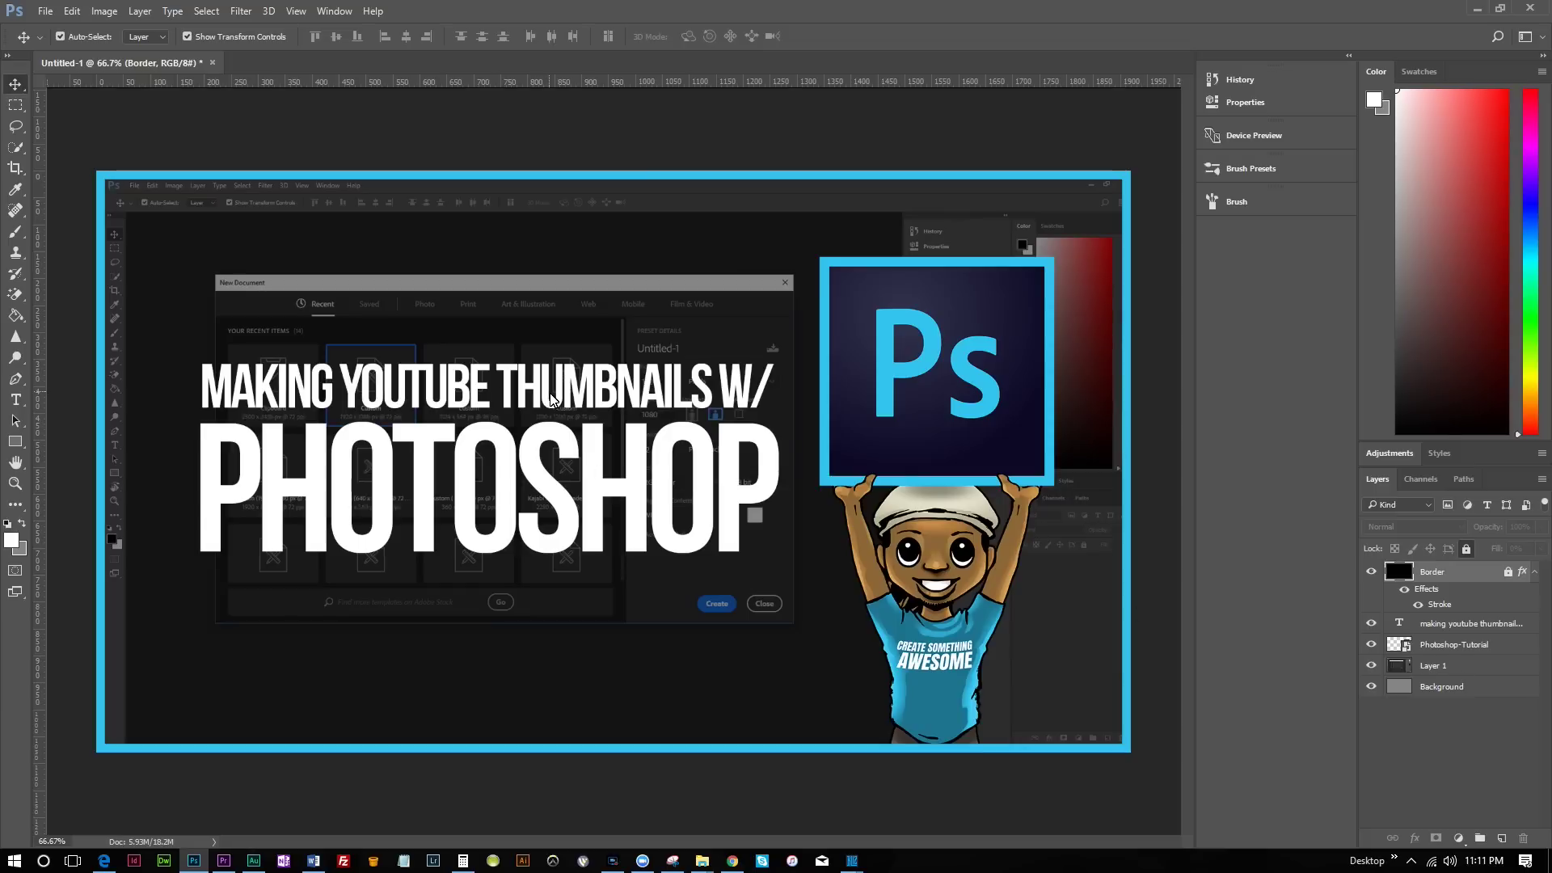
# Step: Add a new layer above Layer 1 and fill it with black using the Paint Bucket
pyautogui.click(1466, 664)
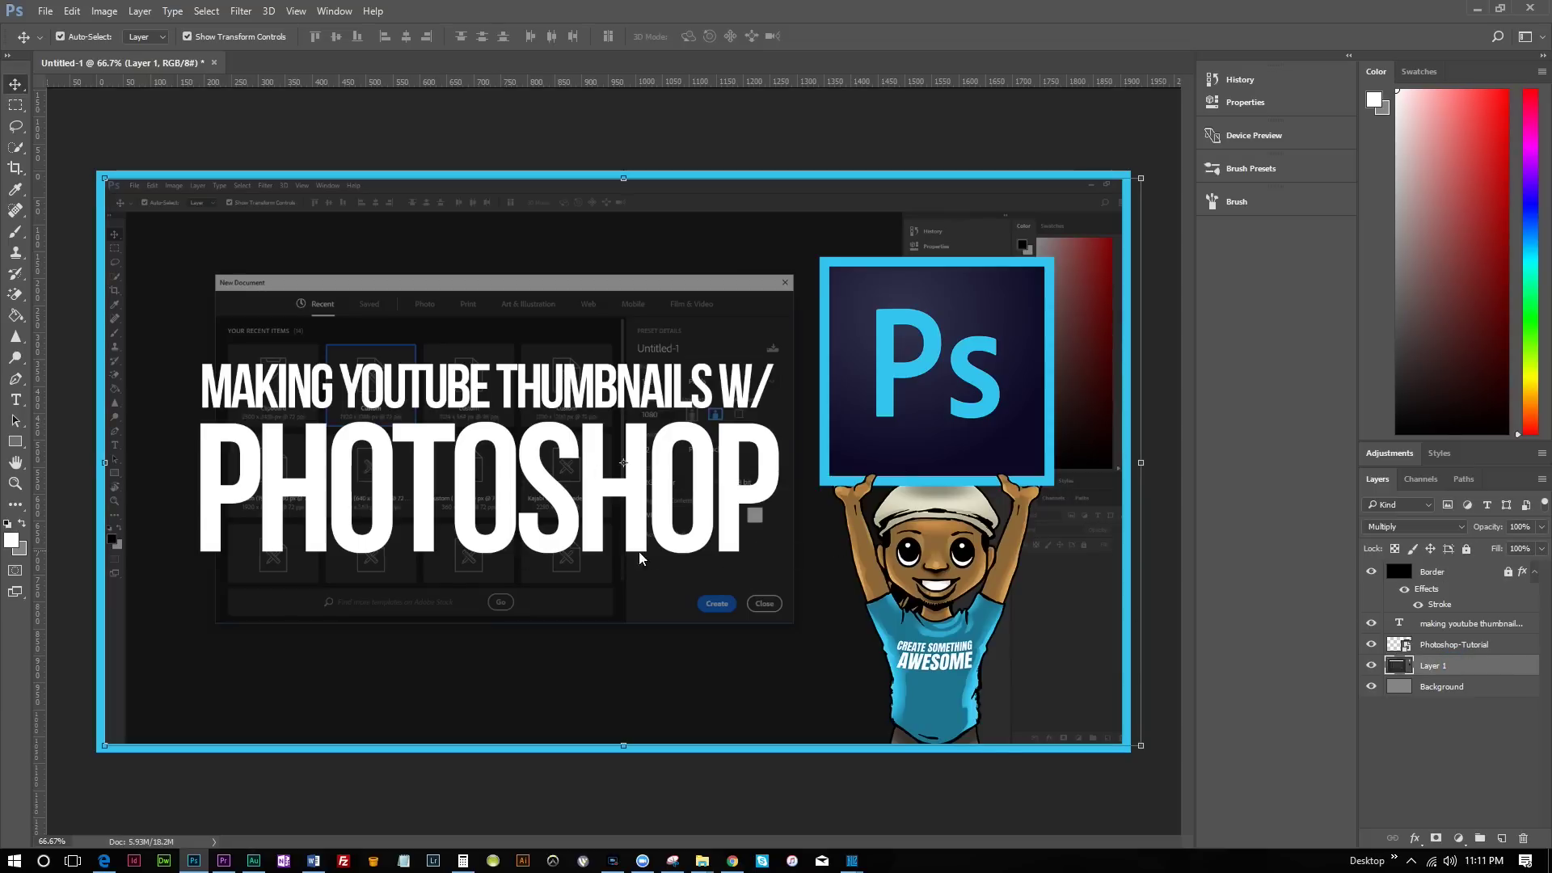
pyautogui.click(1501, 839)
pyautogui.press('d')
pyautogui.press('g')
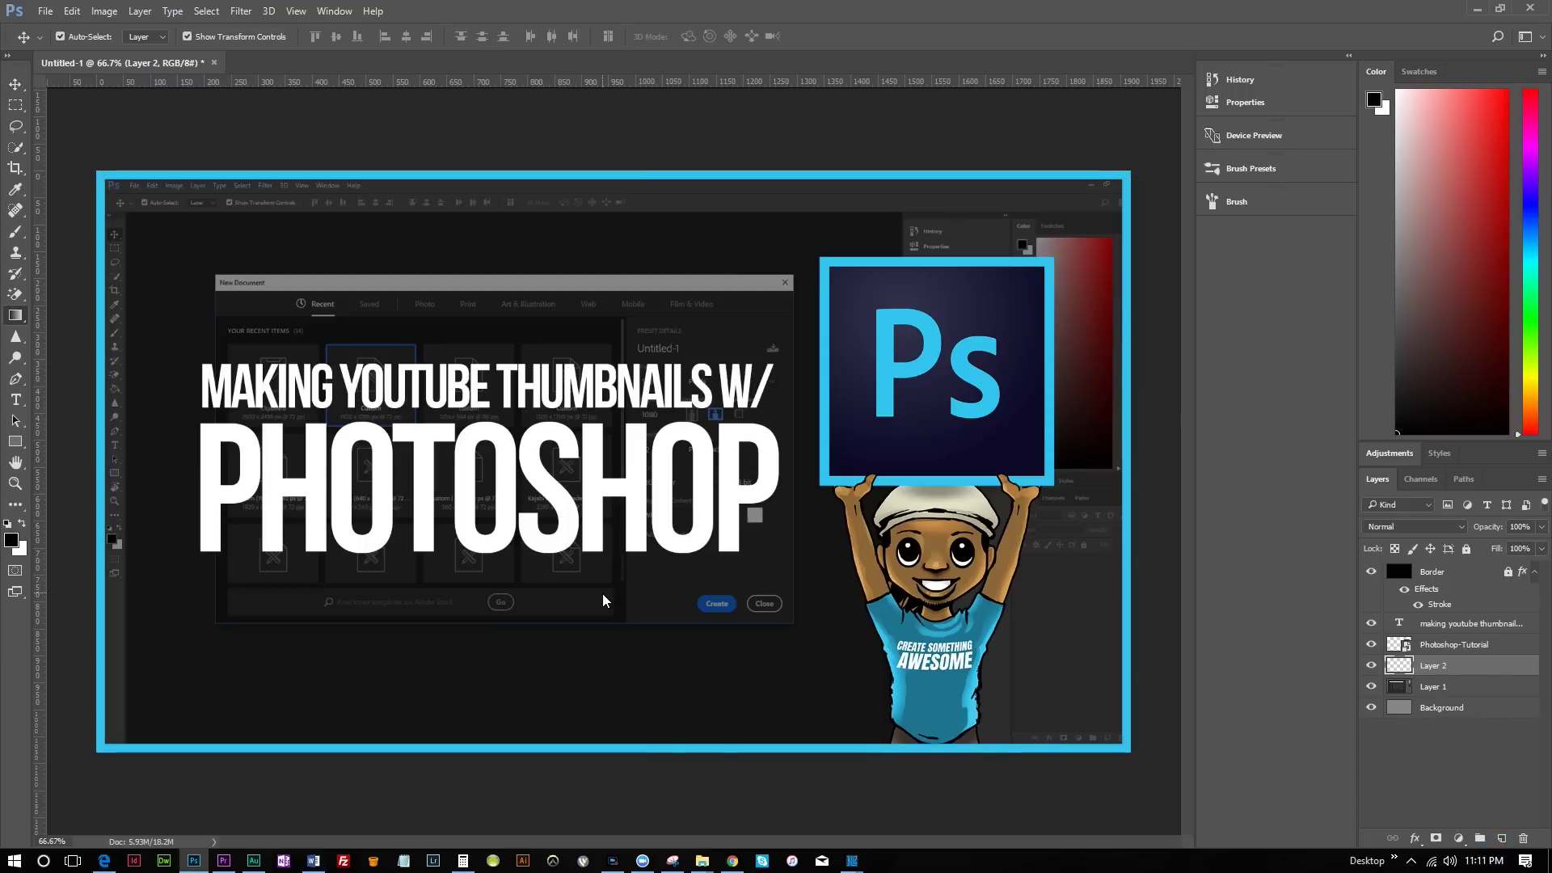
pyautogui.hotkey('shift', 'g')
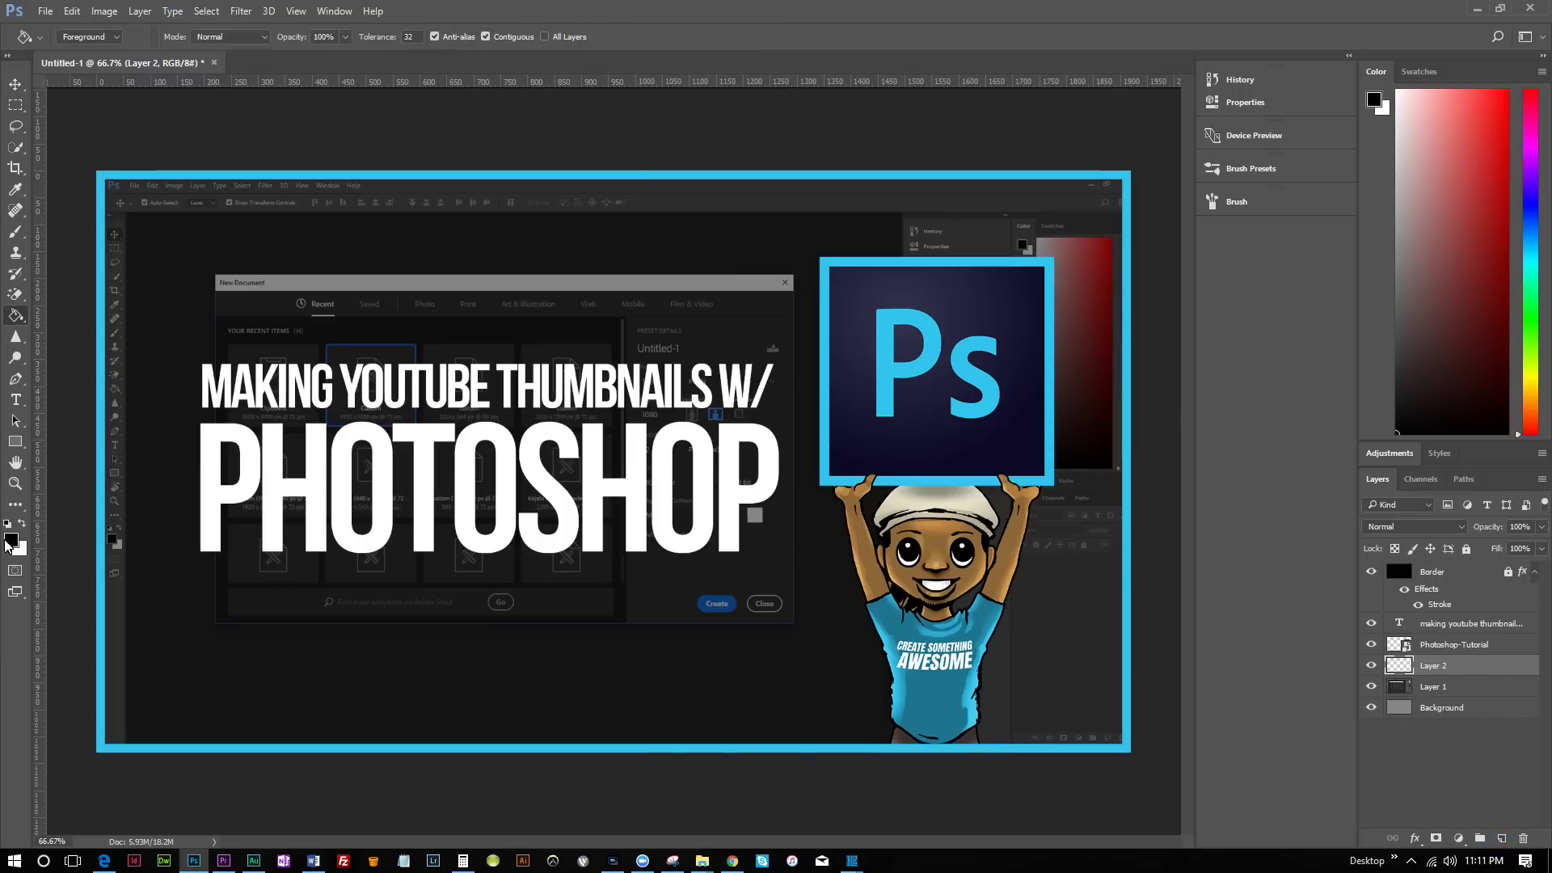
pyautogui.click(747, 647)
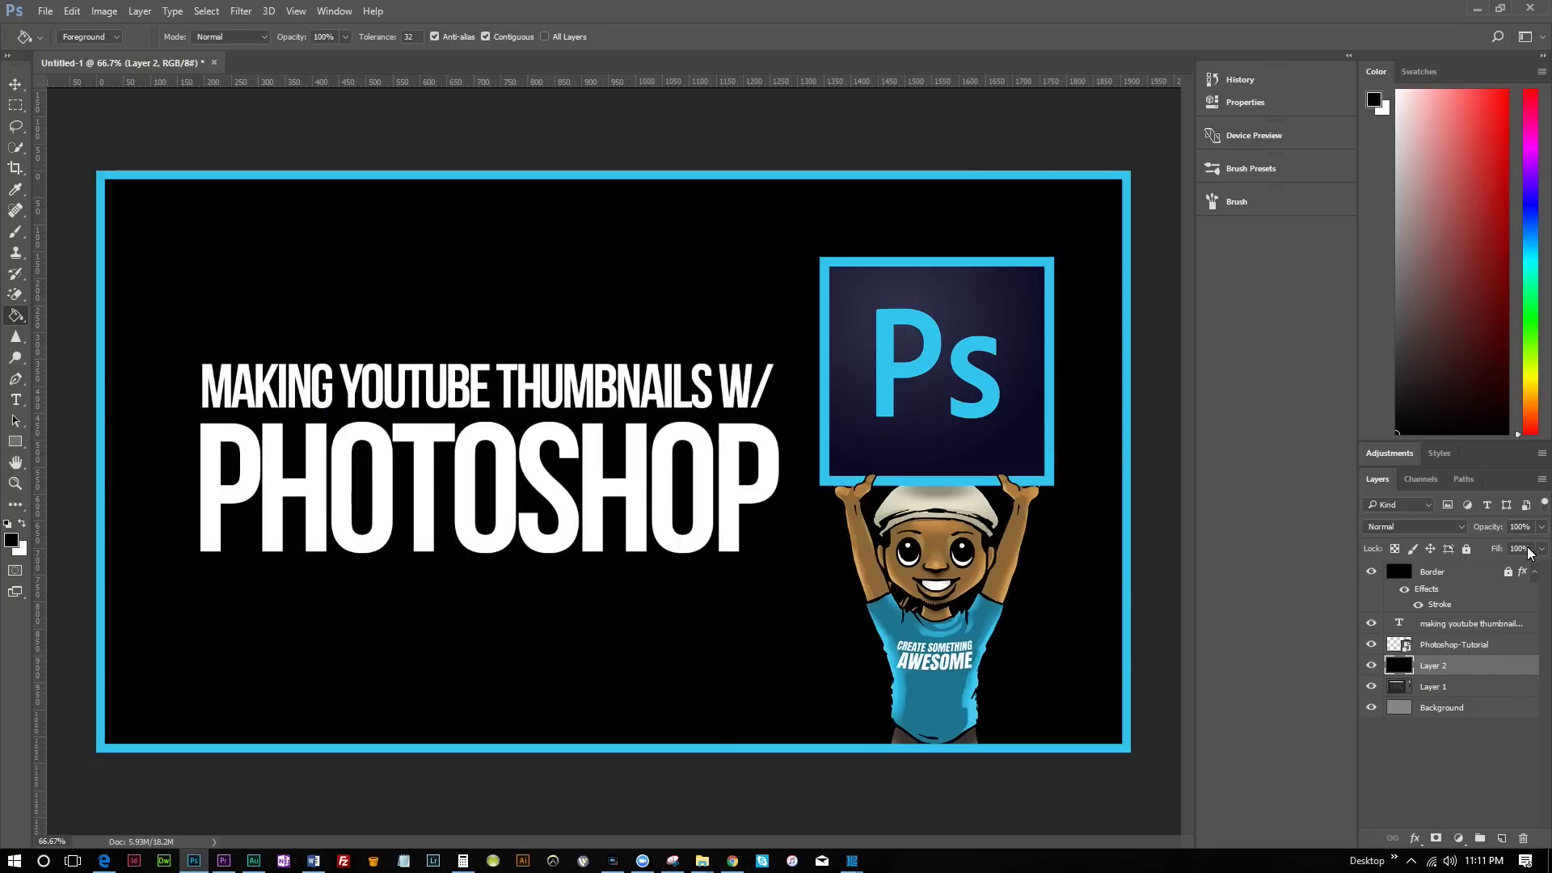
# Step: Lower Layer 2's opacity and try Overlay before settling on Multiply blend mode
pyautogui.click(1541, 527)
pyautogui.moveTo(1488, 547); pyautogui.dragTo(1489, 546)
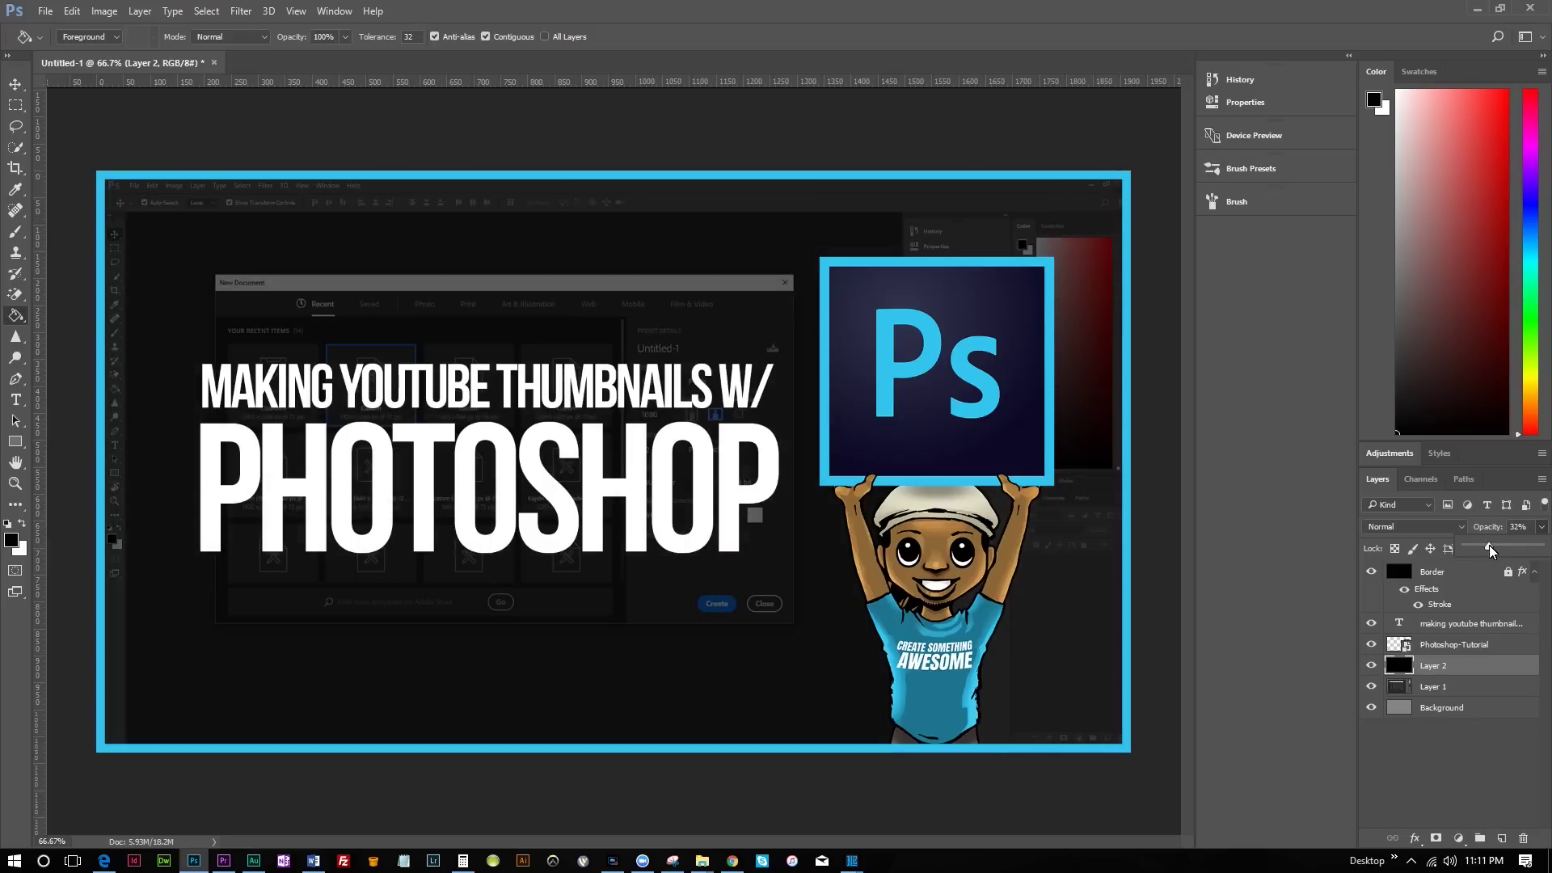
pyautogui.click(1422, 526)
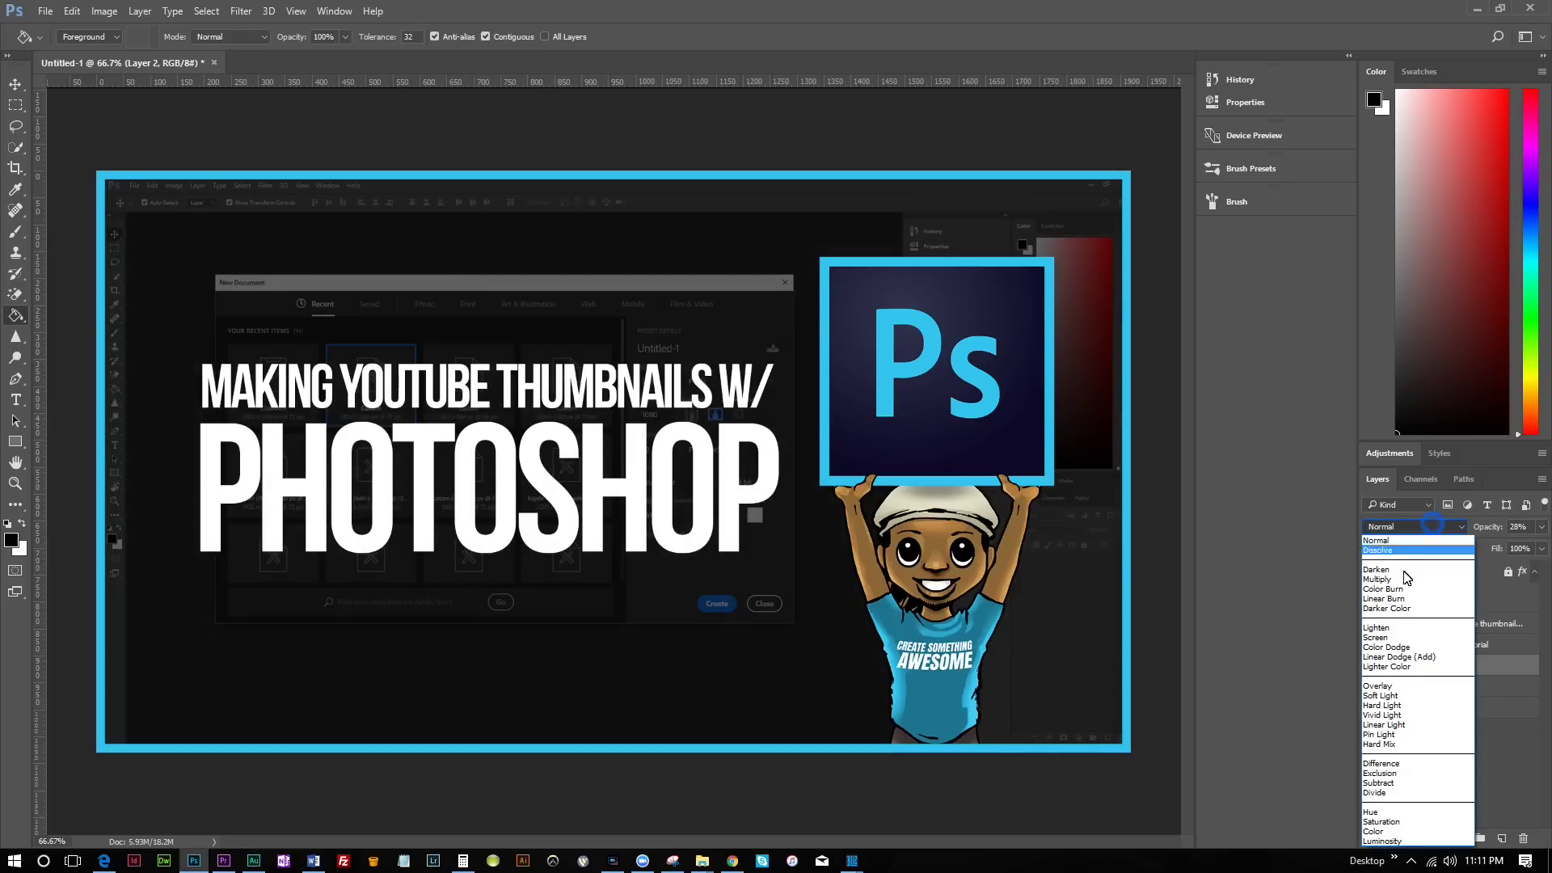
pyautogui.click(1410, 684)
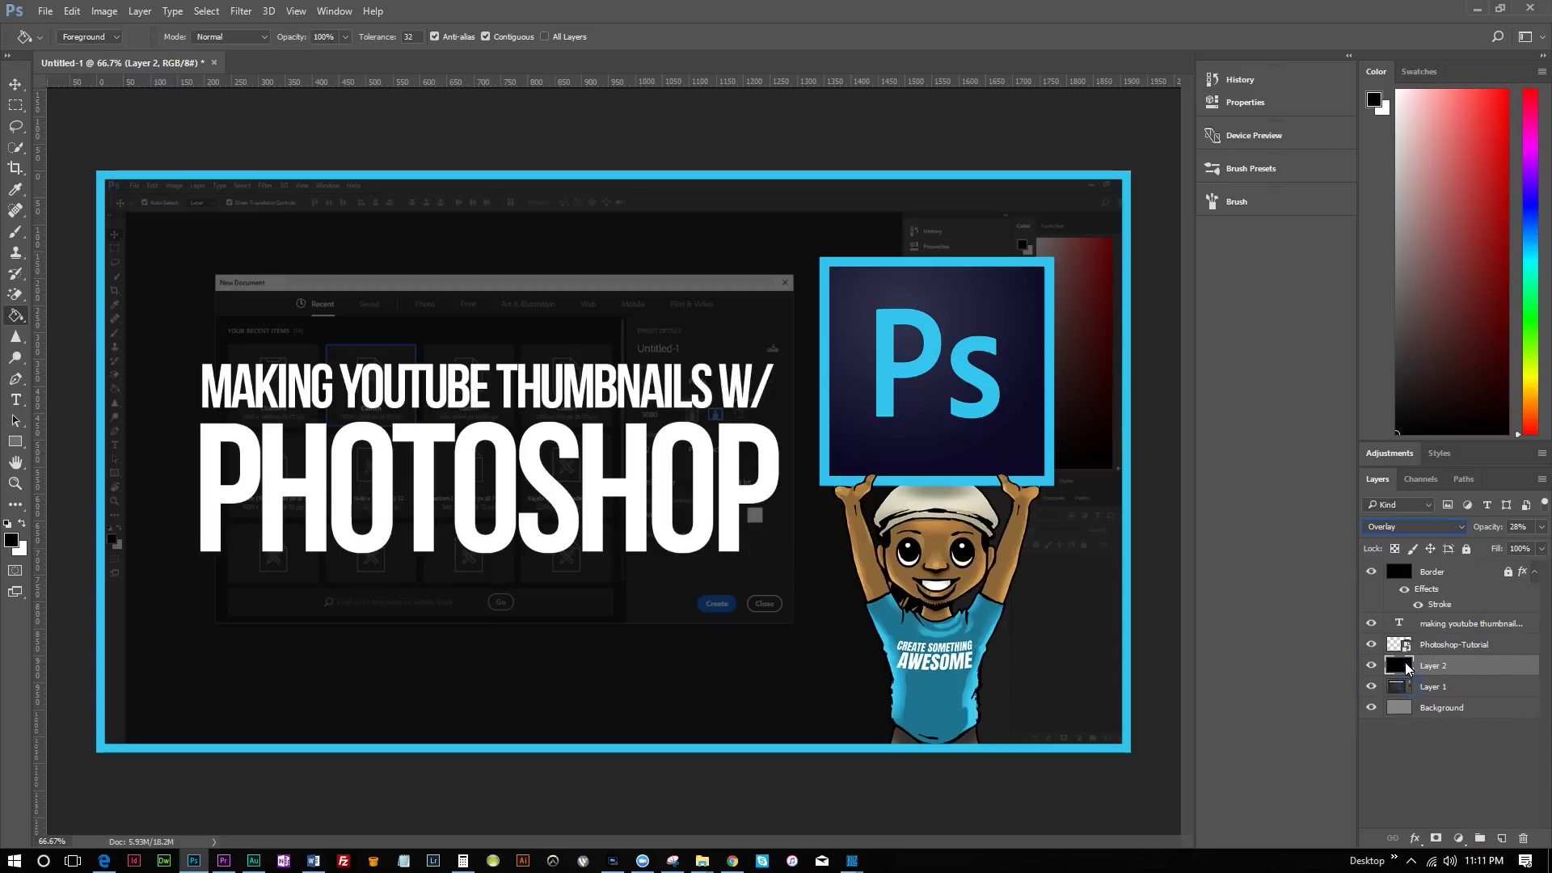
pyautogui.click(1455, 526)
pyautogui.click(1411, 575)
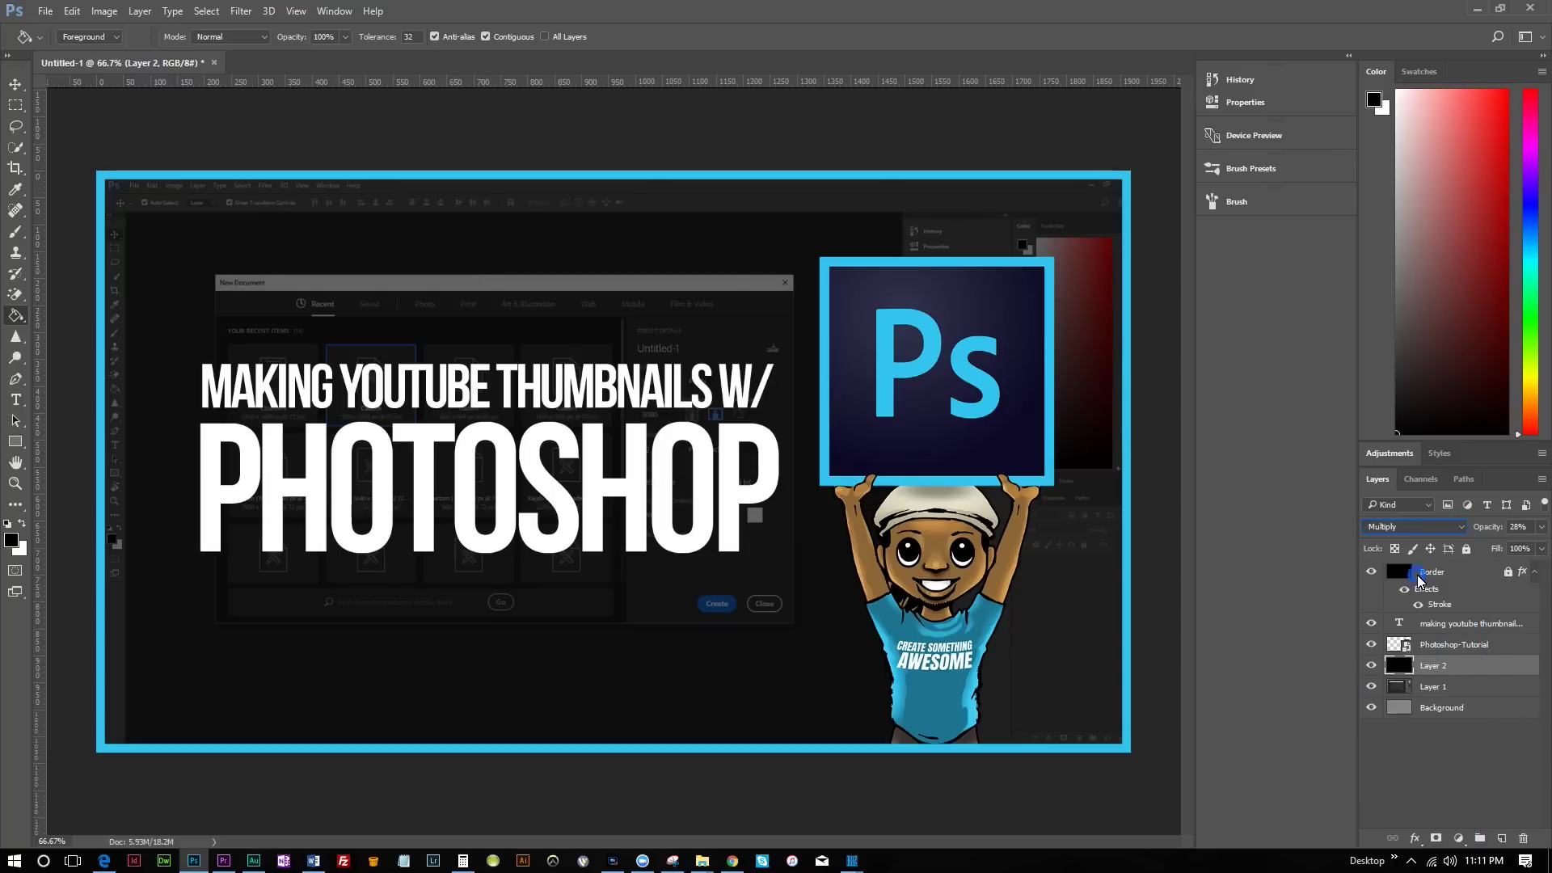
pyautogui.click(1446, 527)
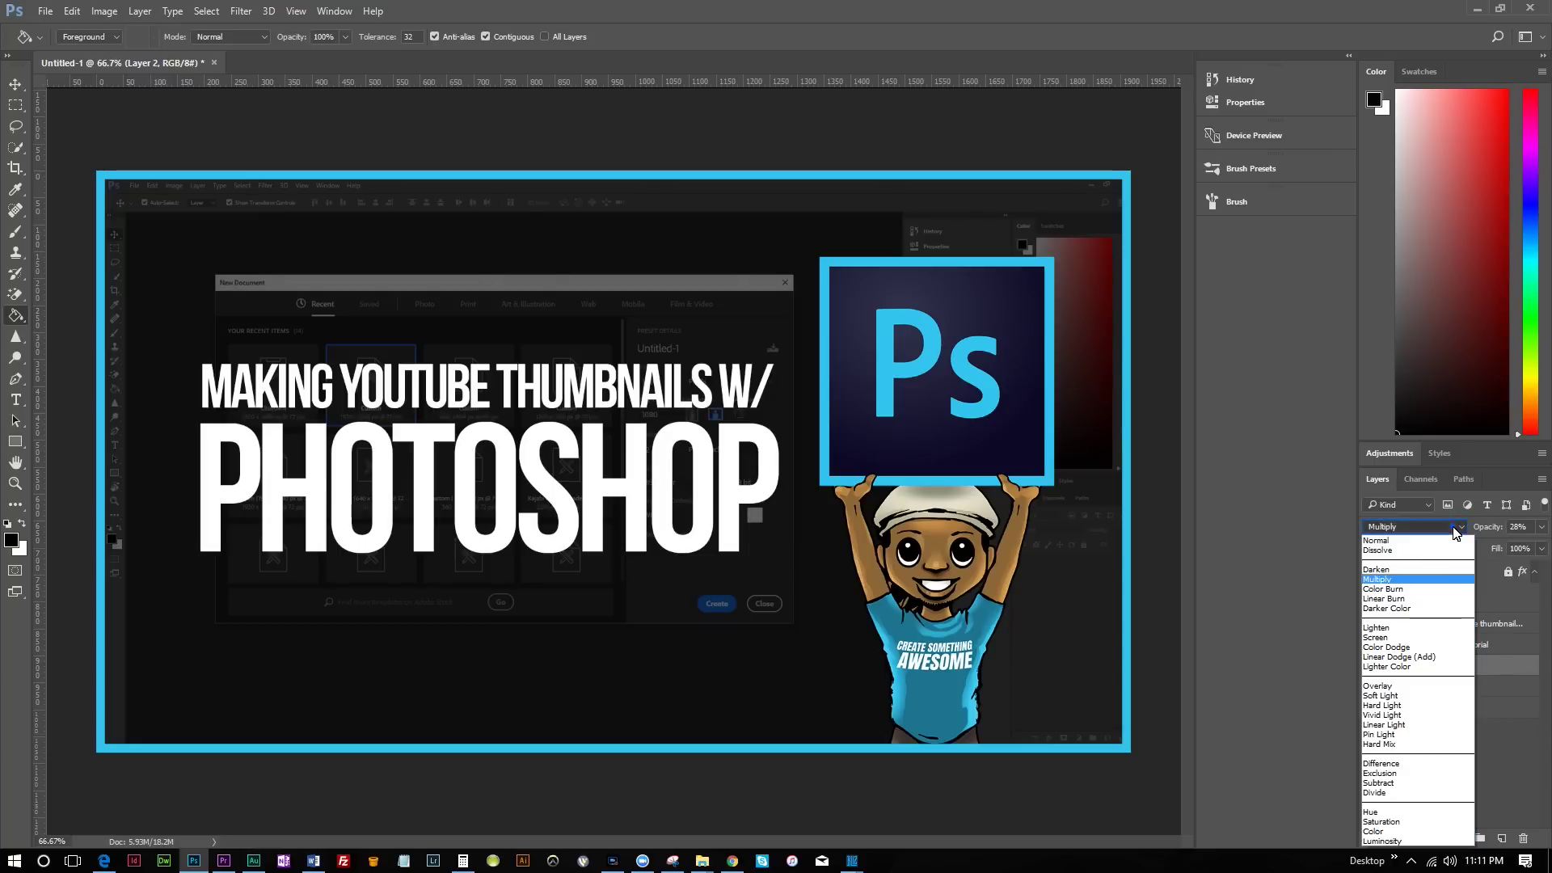
pyautogui.click(1540, 529)
# Step: Bring Layer 2's opacity down to about 15%, then hide the layer
pyautogui.click(1540, 530)
pyautogui.moveTo(1484, 546); pyautogui.dragTo(1495, 546)
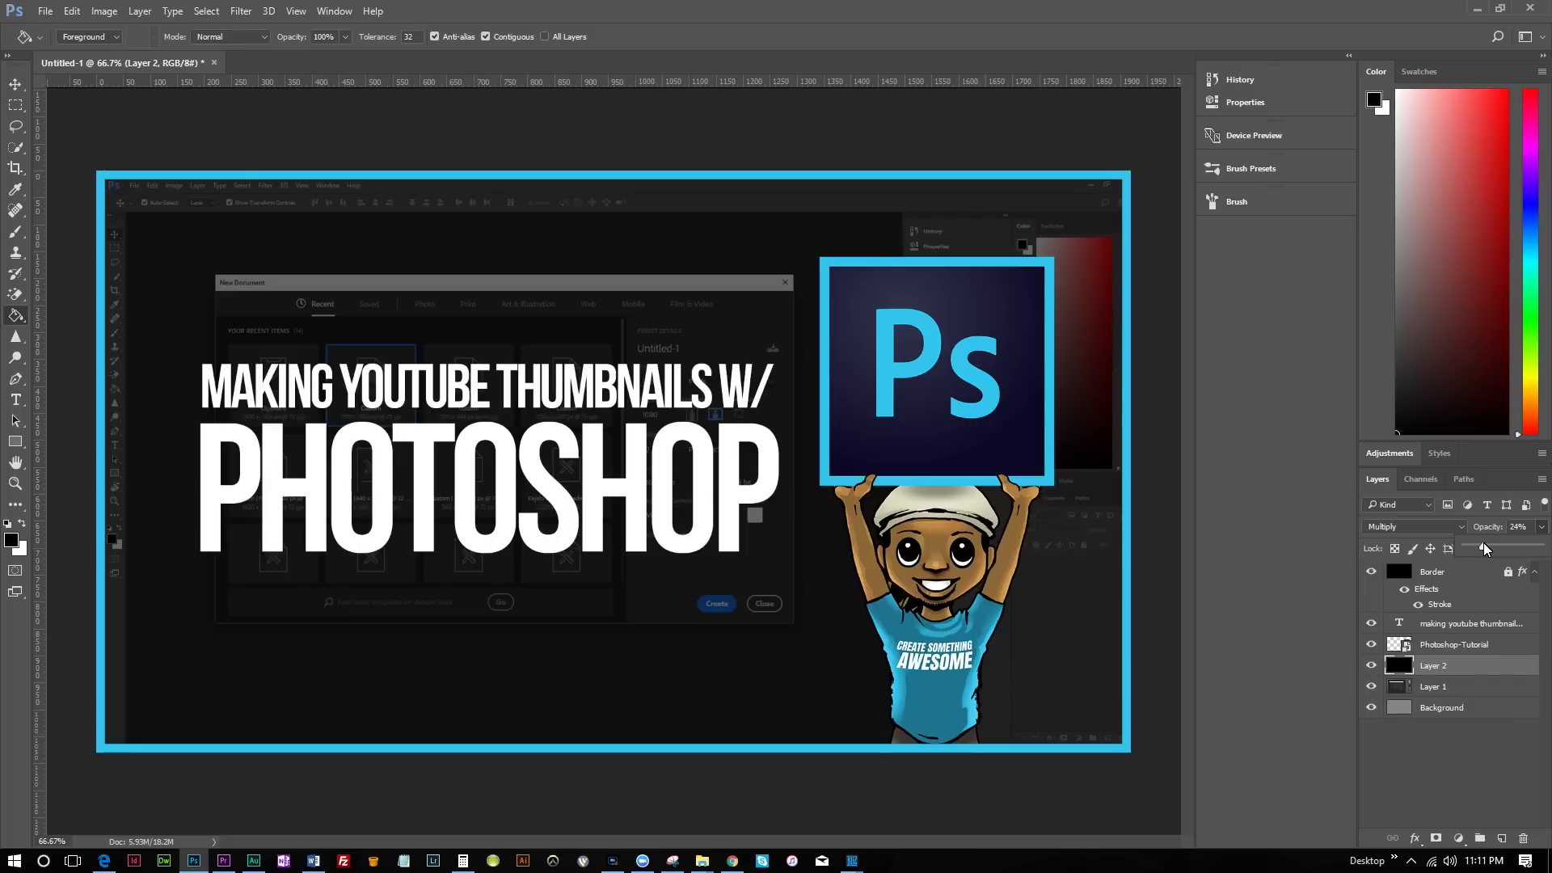
pyautogui.moveTo(1483, 541); pyautogui.dragTo(1482, 542)
pyautogui.moveTo(1476, 548); pyautogui.dragTo(1477, 546)
pyautogui.click(1371, 666)
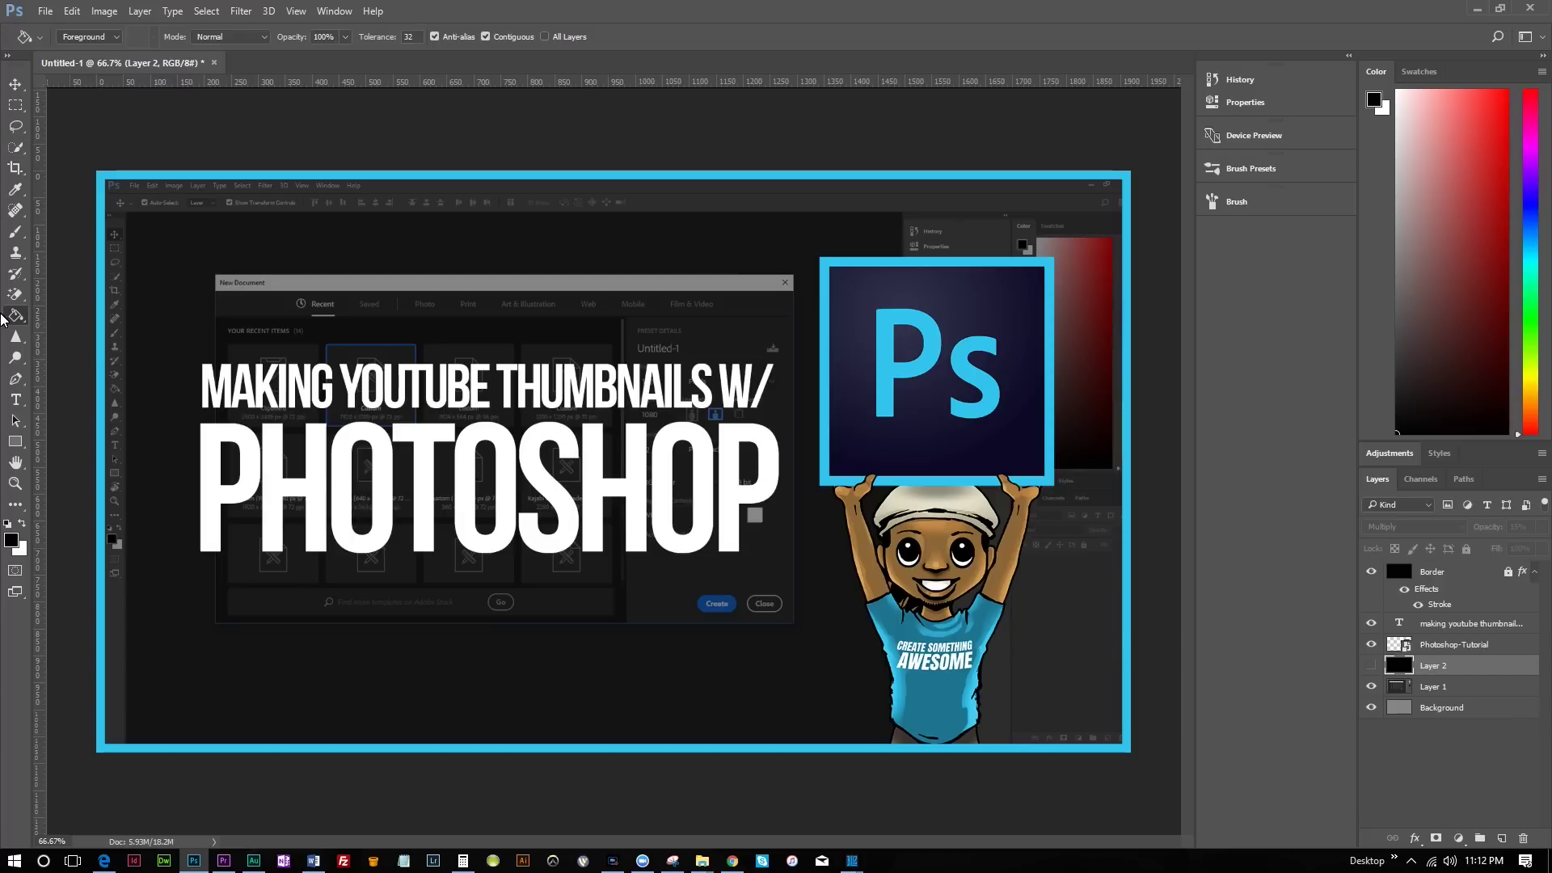
pyautogui.click(18, 447)
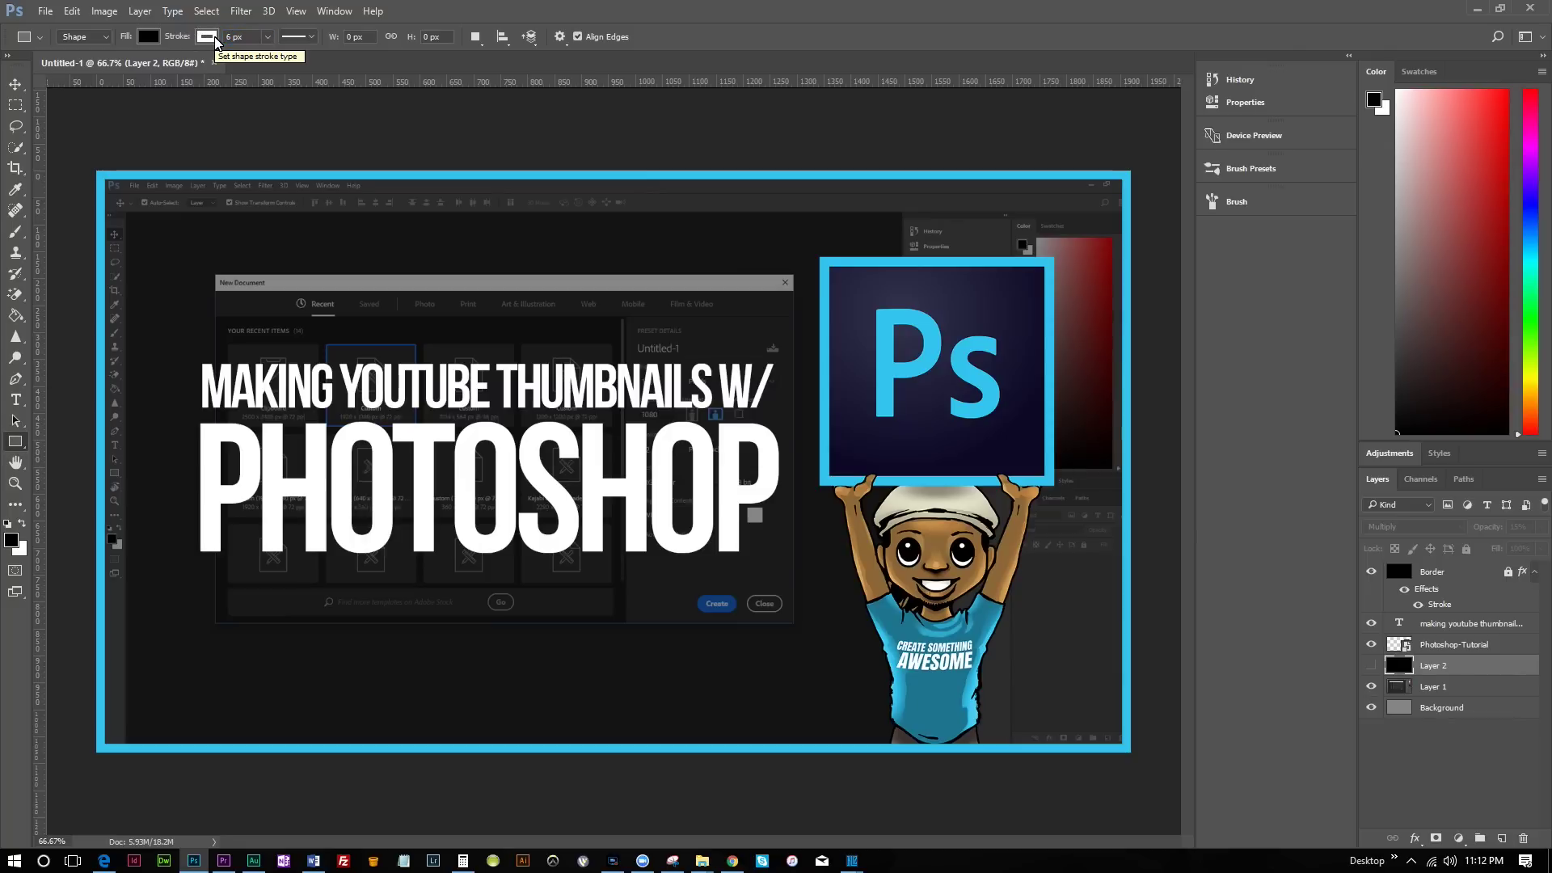
# Step: Draw a wide rectangle banner with a 6 px stroke across the title area
pyautogui.write('6')
pyautogui.press('Return')
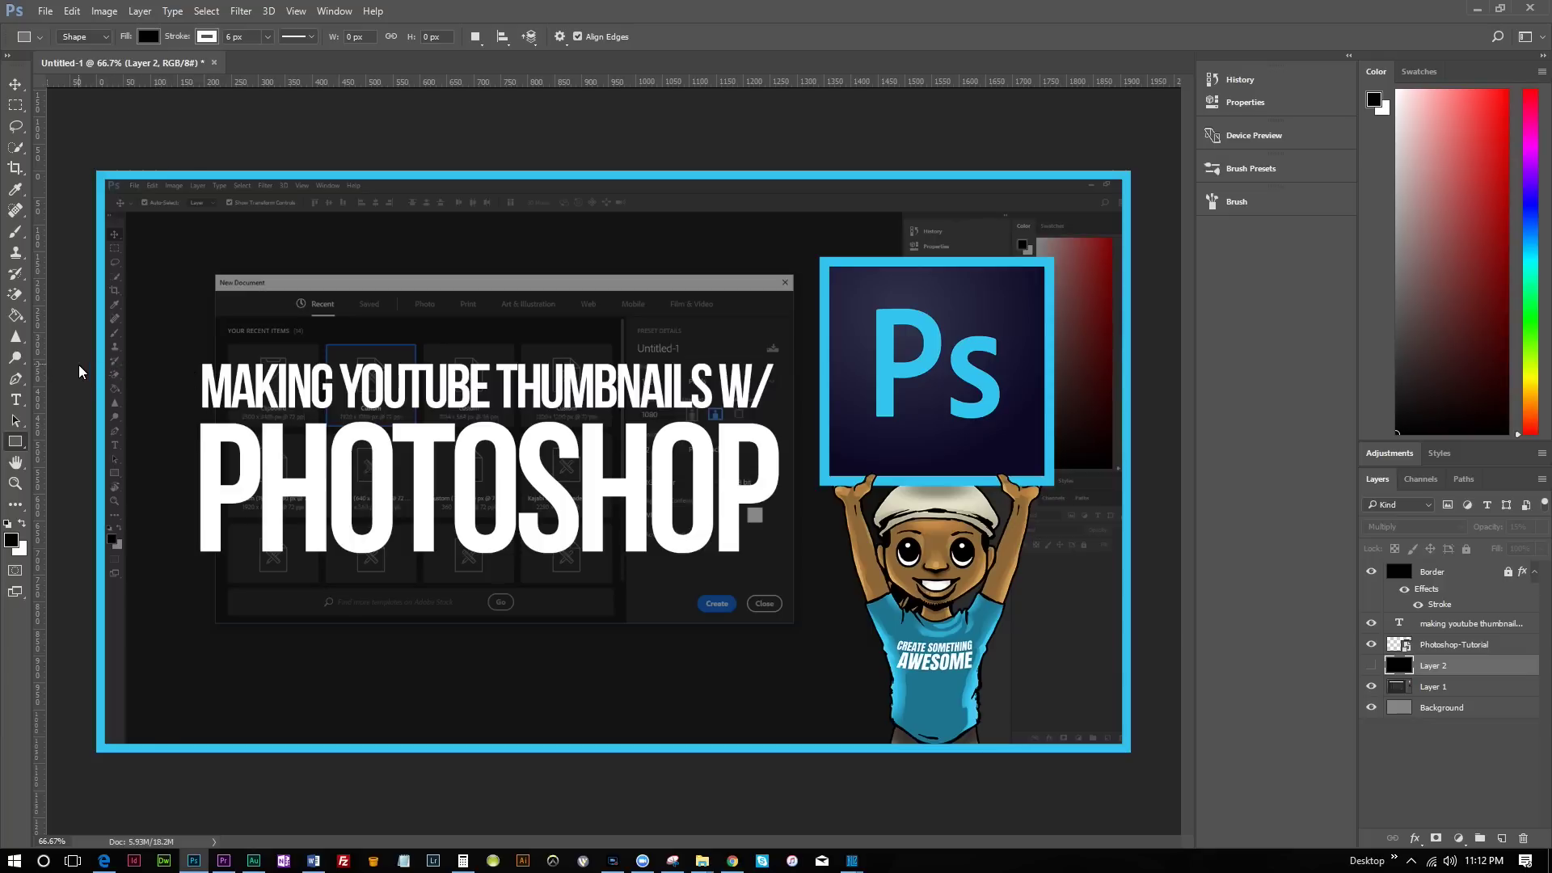
pyautogui.moveTo(68, 340); pyautogui.dragTo(1177, 570)
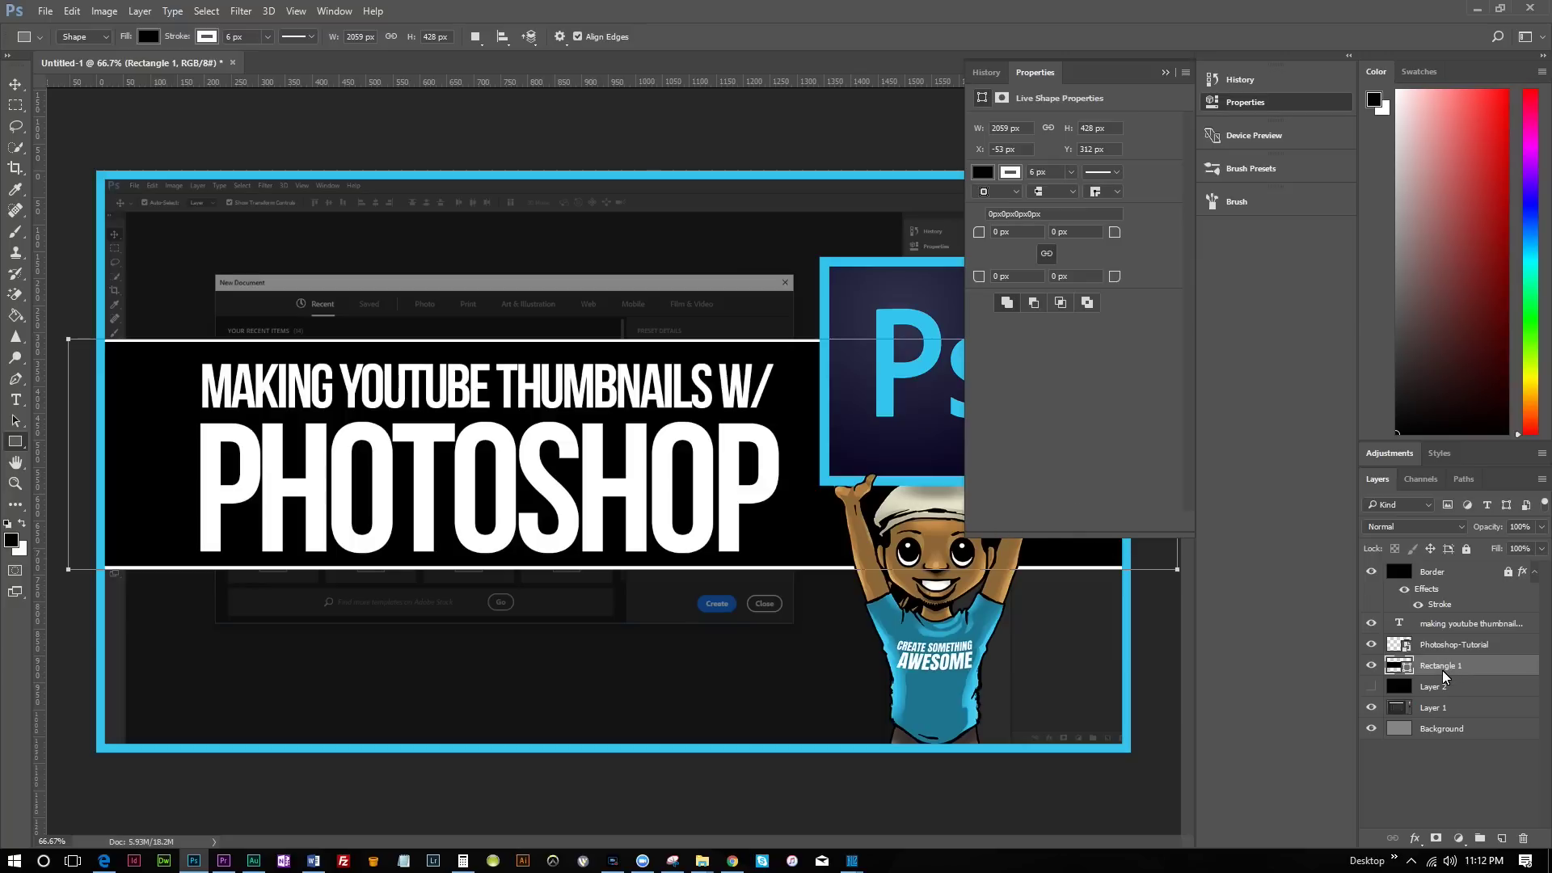
pyautogui.click(1166, 73)
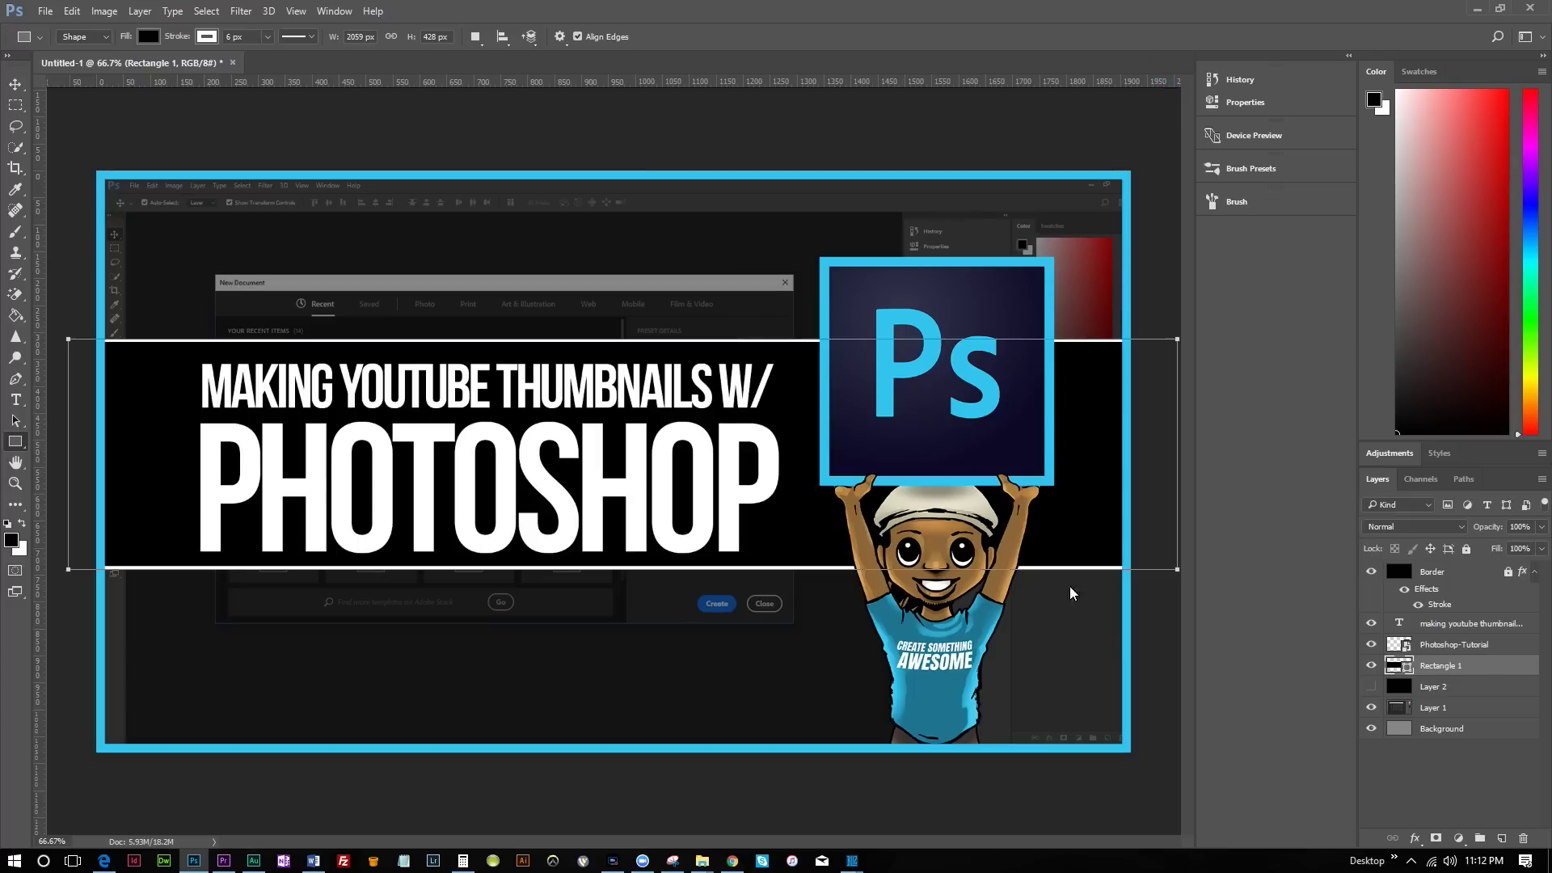
pyautogui.doubleClick(1408, 667)
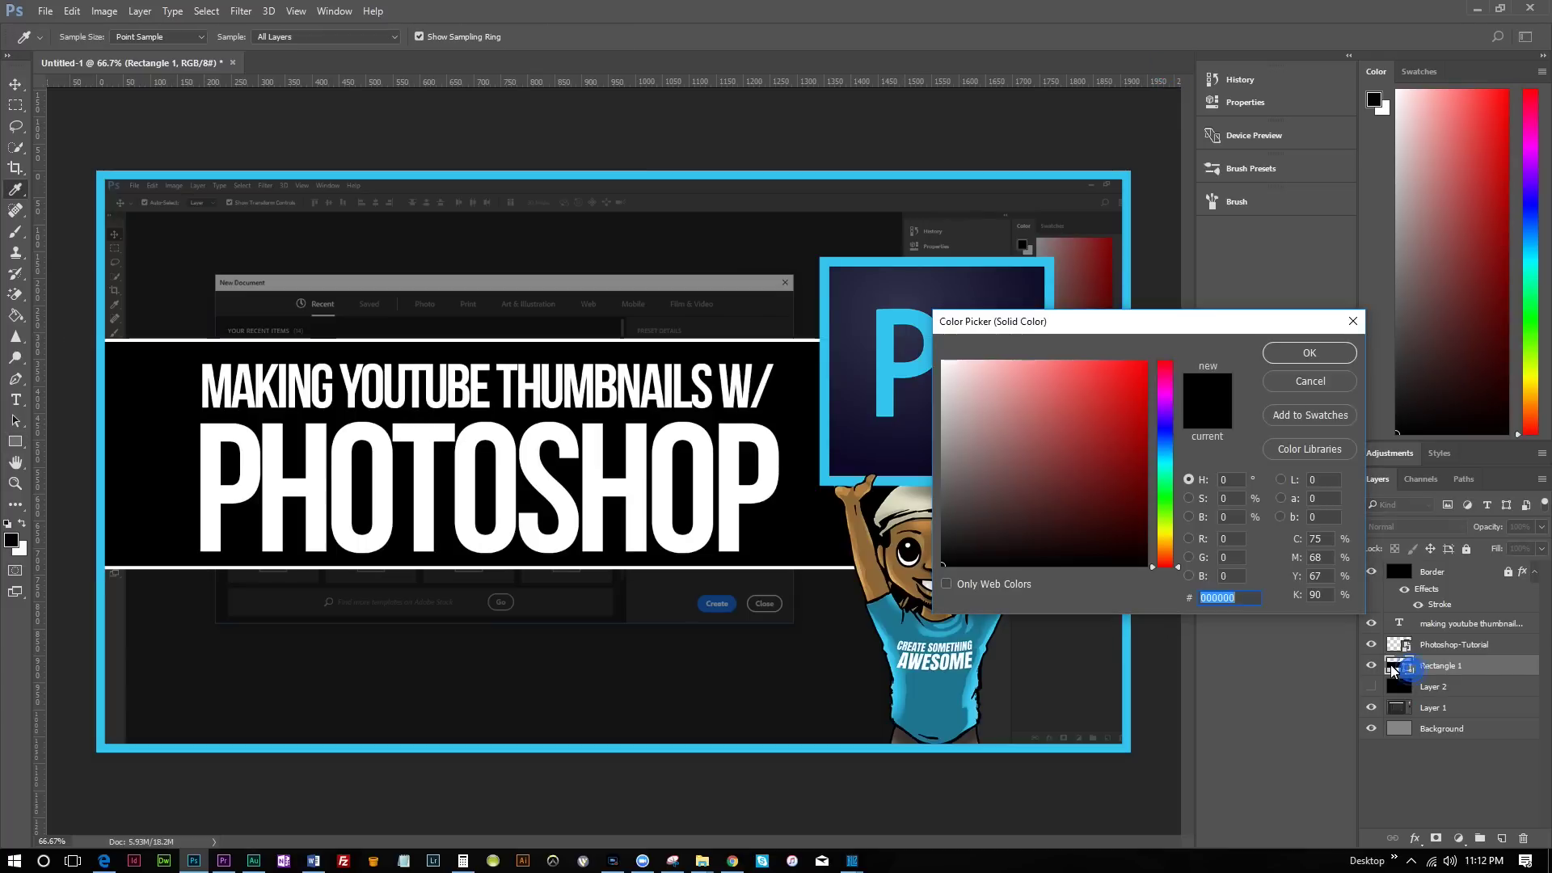
# Step: Fill the banner with the logo's cyan border colour and reduce its Fill so the screenshot shows through
pyautogui.click(823, 314)
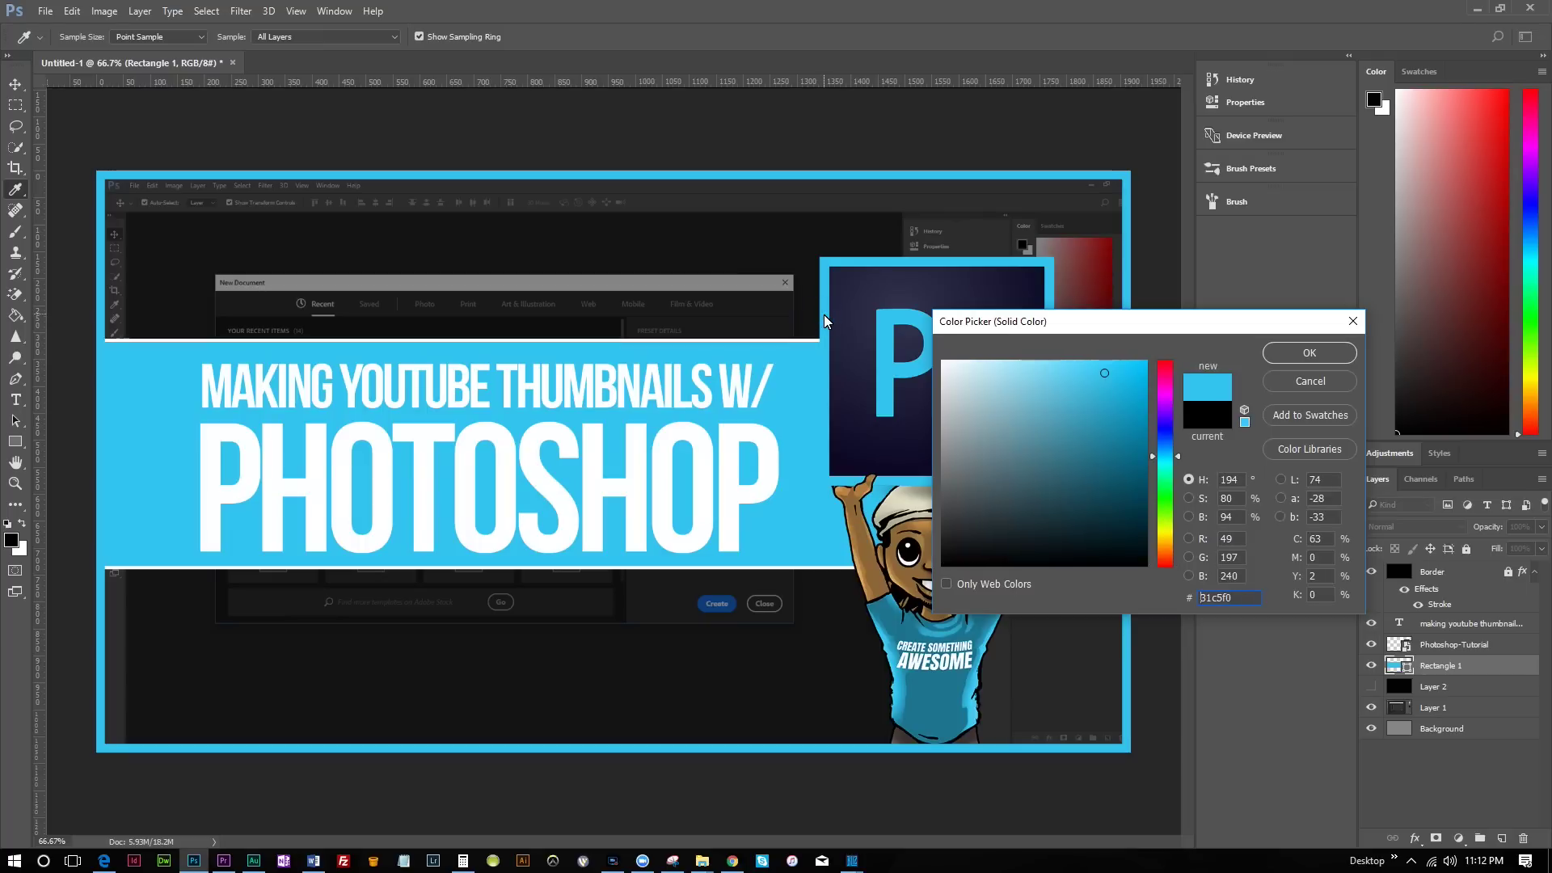
pyautogui.click(861, 308)
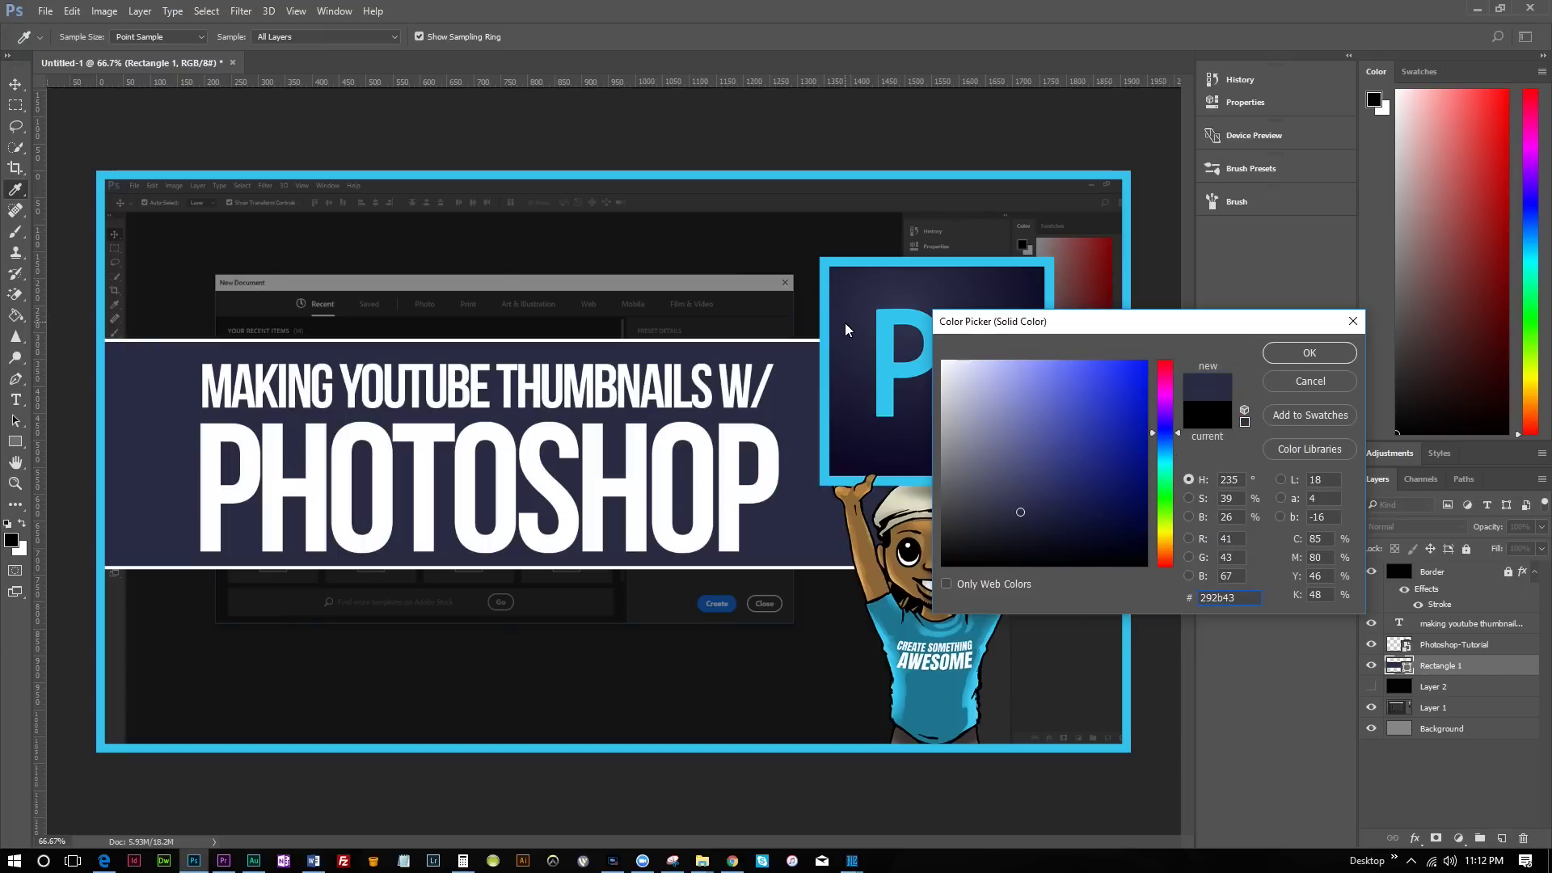
pyautogui.click(831, 332)
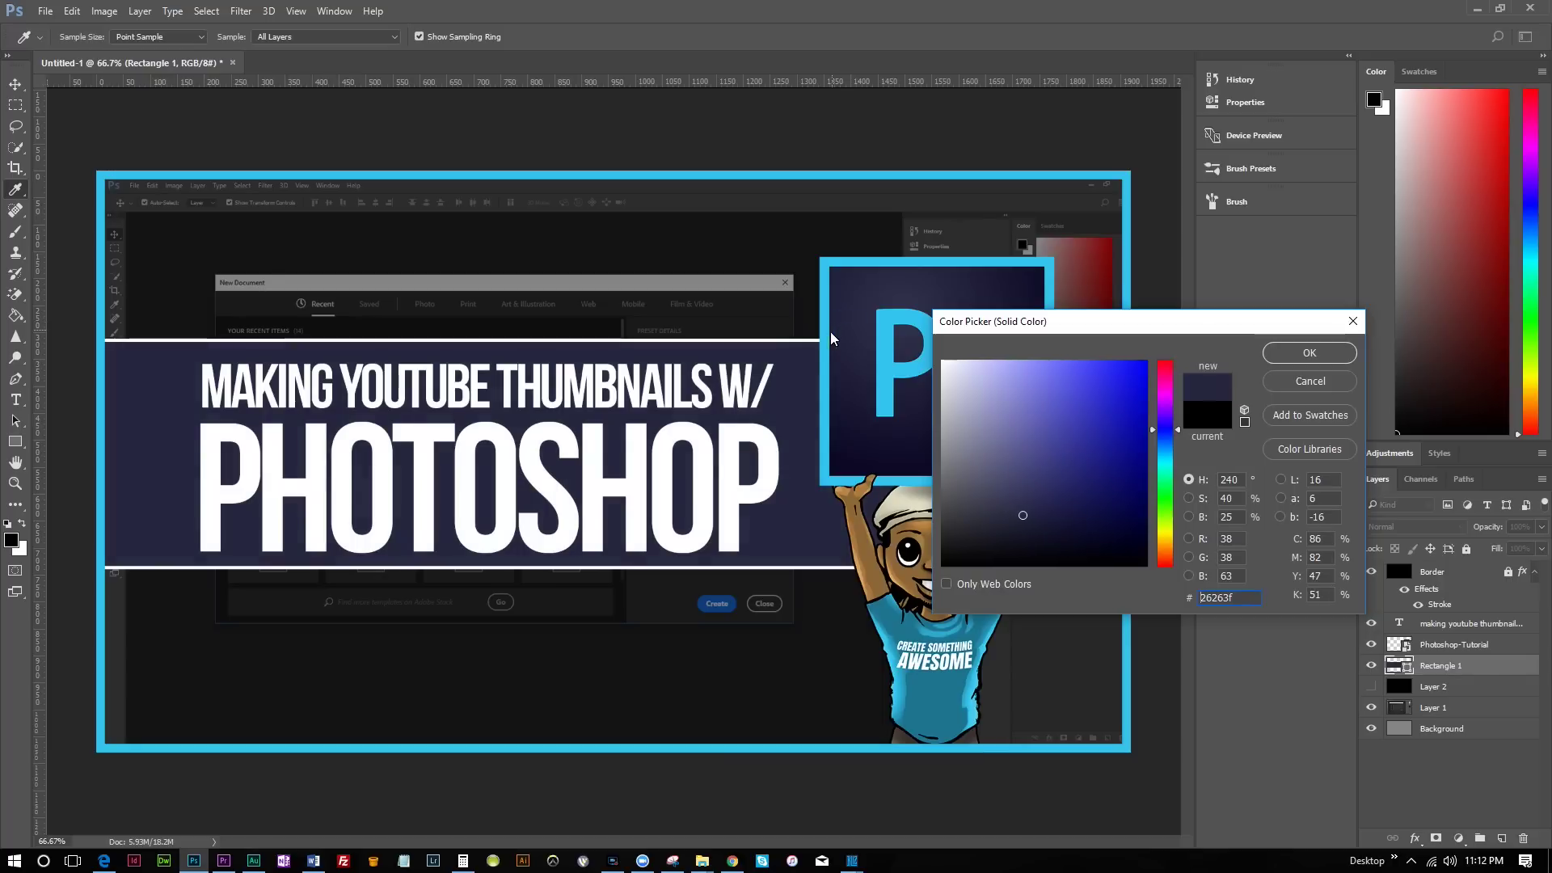
pyautogui.click(821, 338)
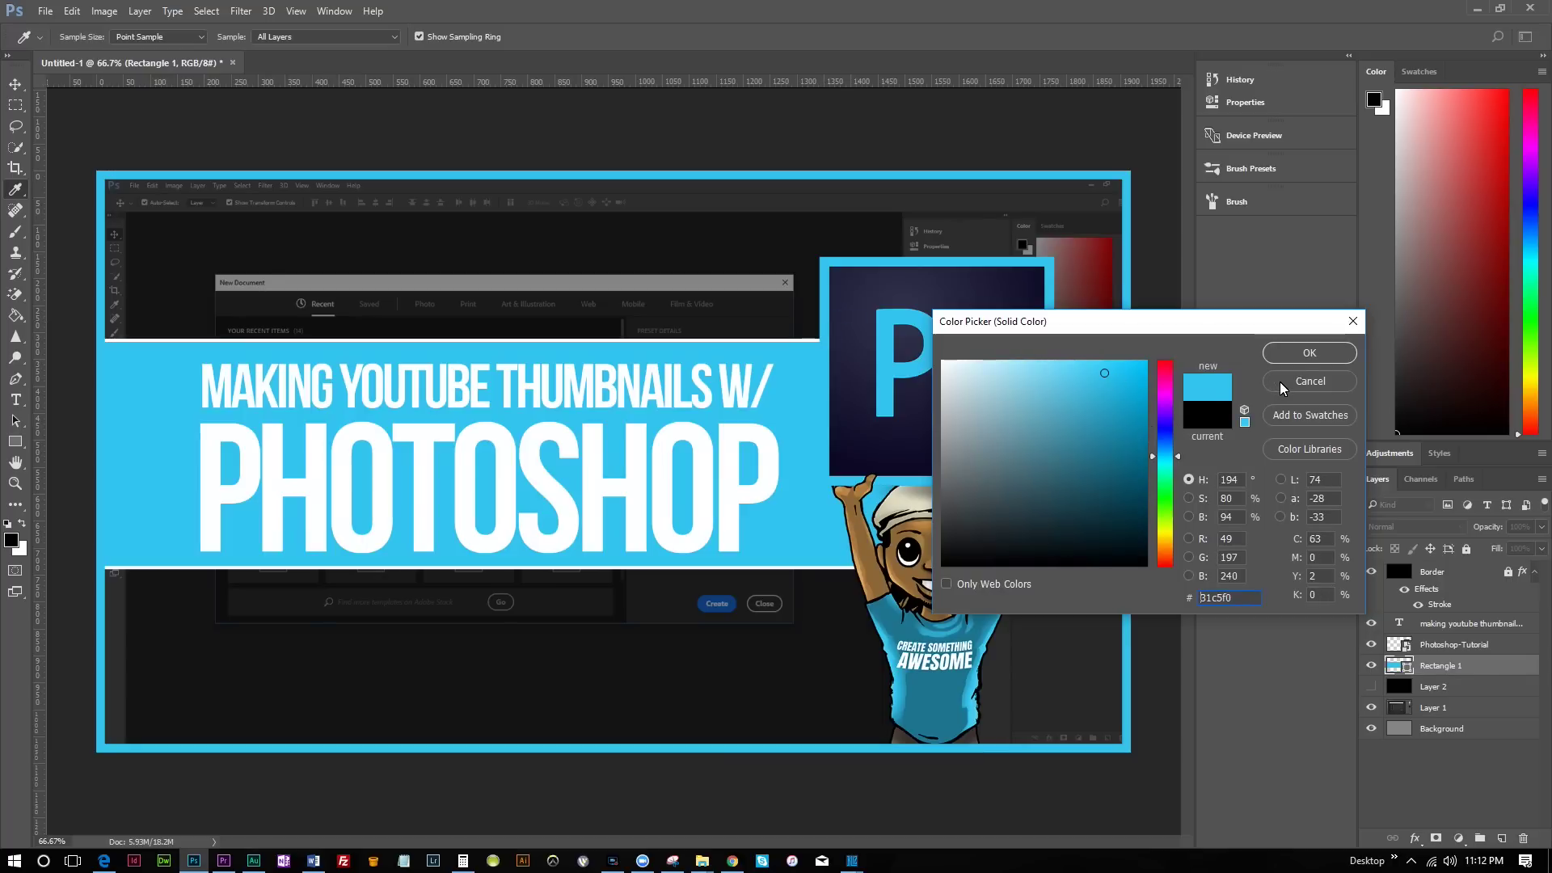
pyautogui.click(1313, 351)
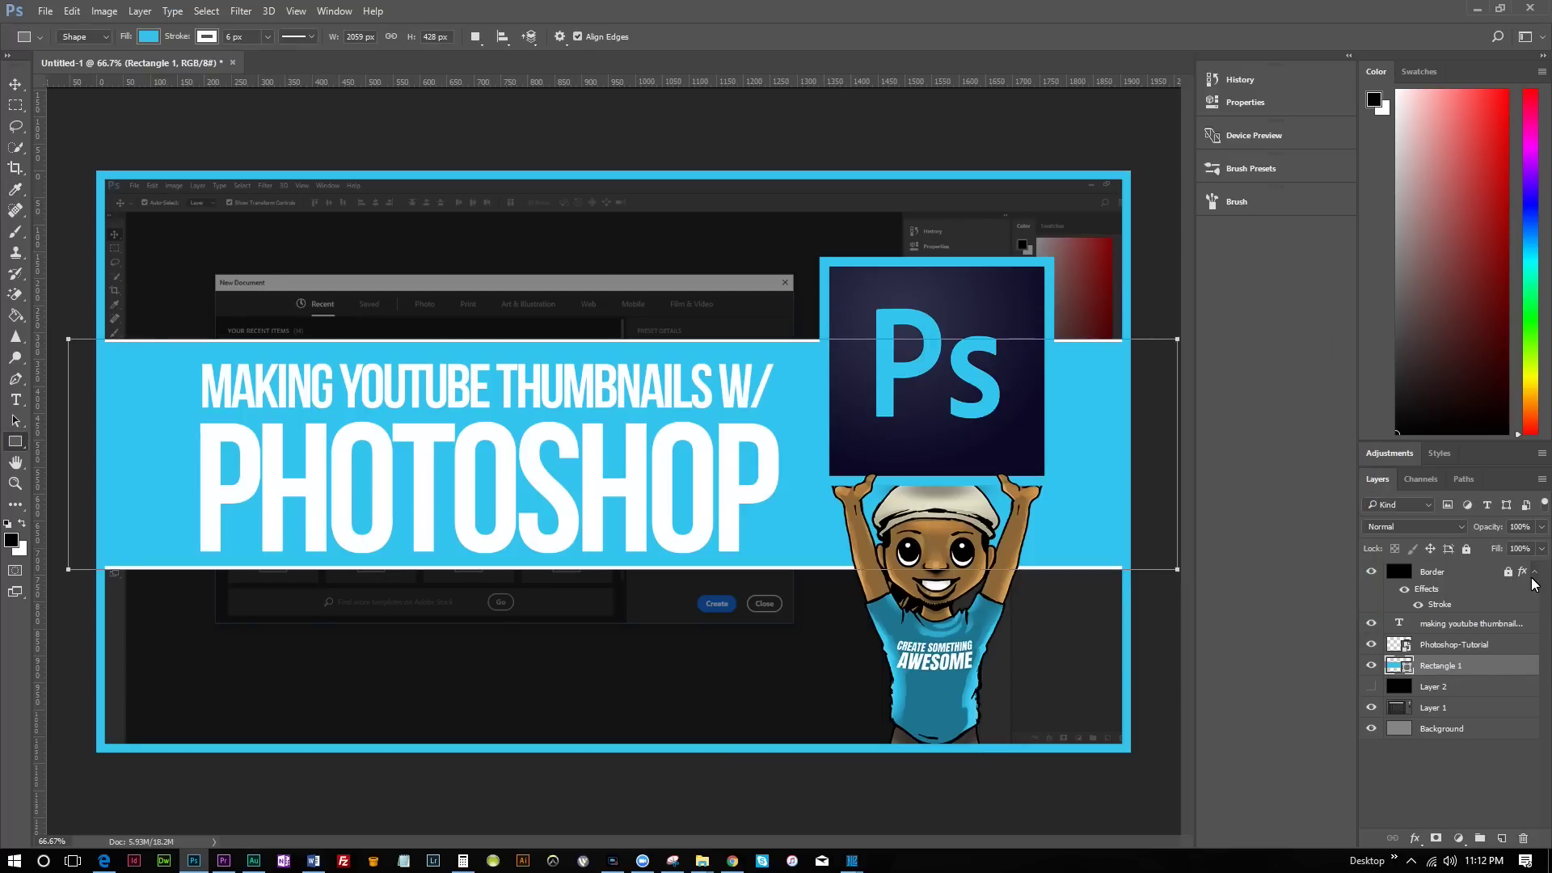
pyautogui.moveTo(1542, 548); pyautogui.dragTo(1537, 573)
pyautogui.click(1509, 572)
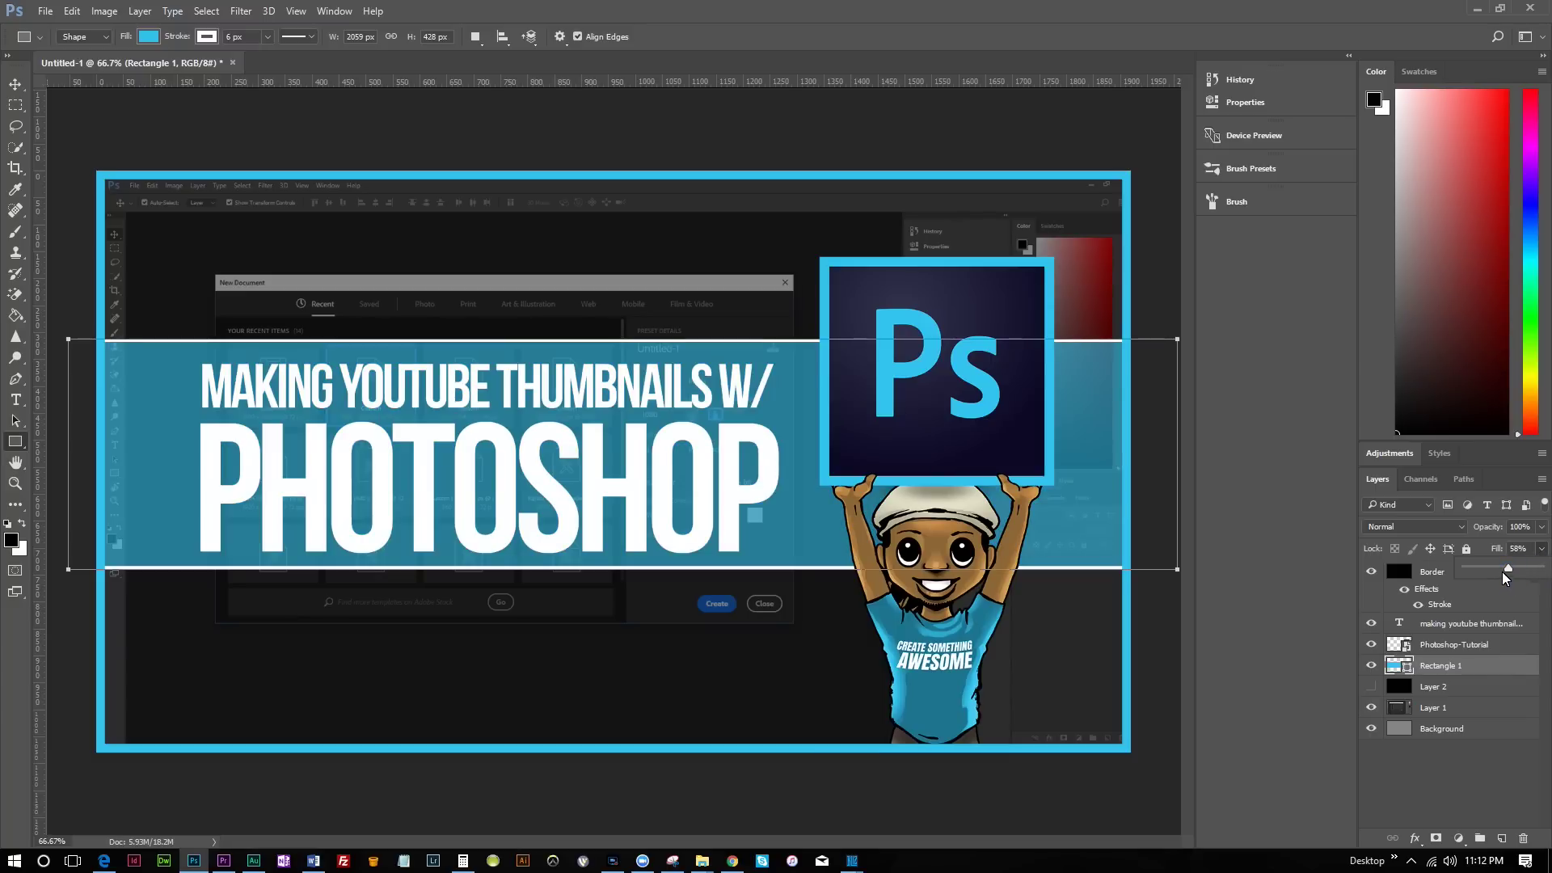
pyautogui.moveTo(1502, 571); pyautogui.dragTo(1511, 566)
pyautogui.press('v')
pyautogui.click(376, 110)
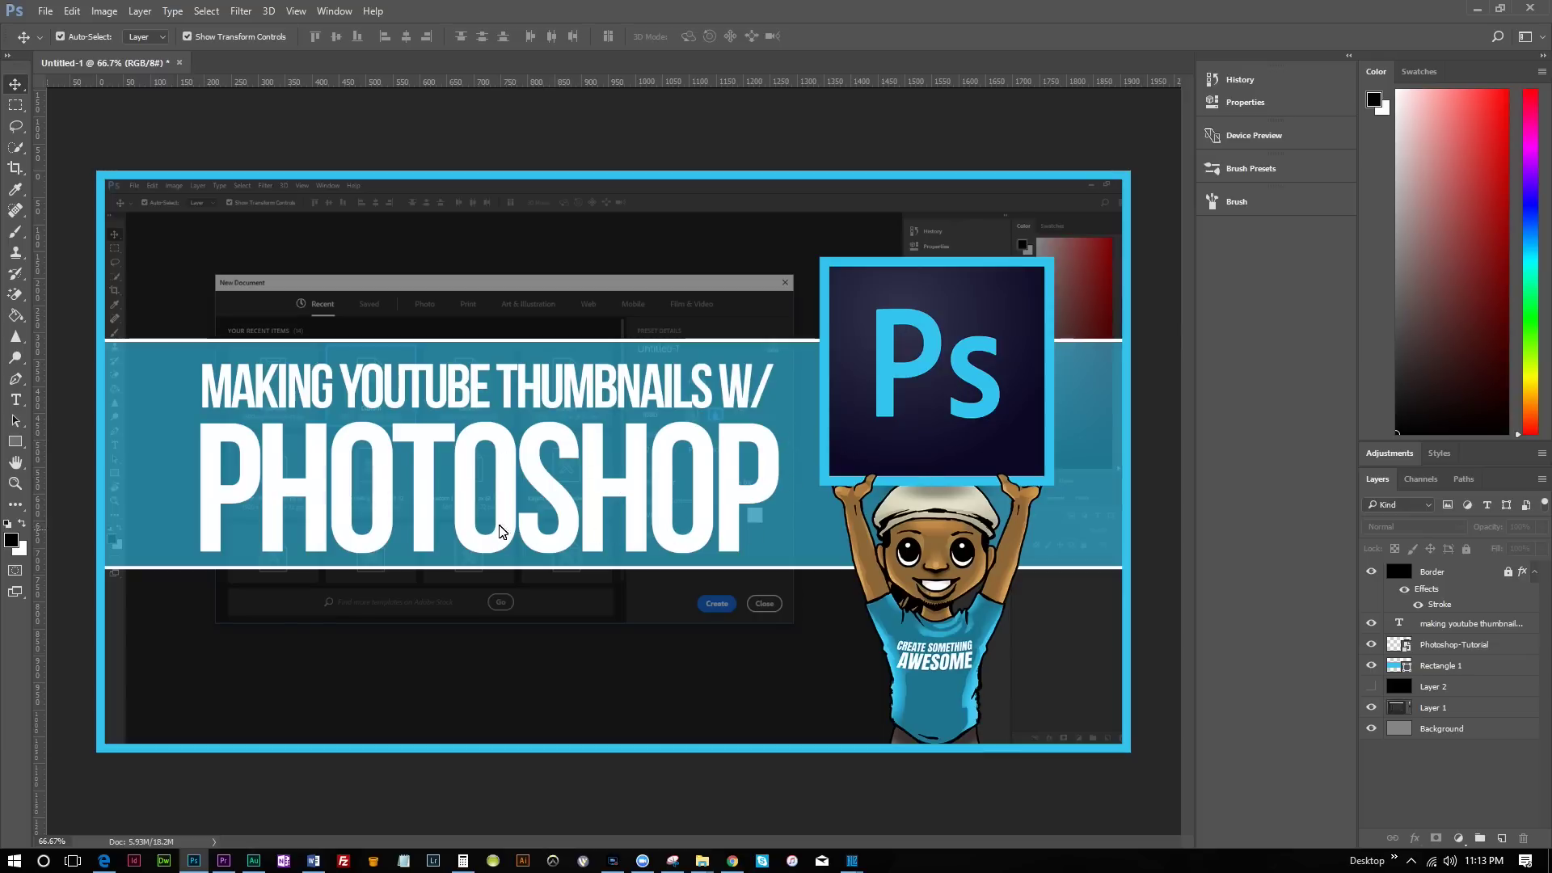
# Step: Pick a darker blue for the Rectangle 1 banner fill in the Color Picker
pyautogui.doubleClick(1408, 667)
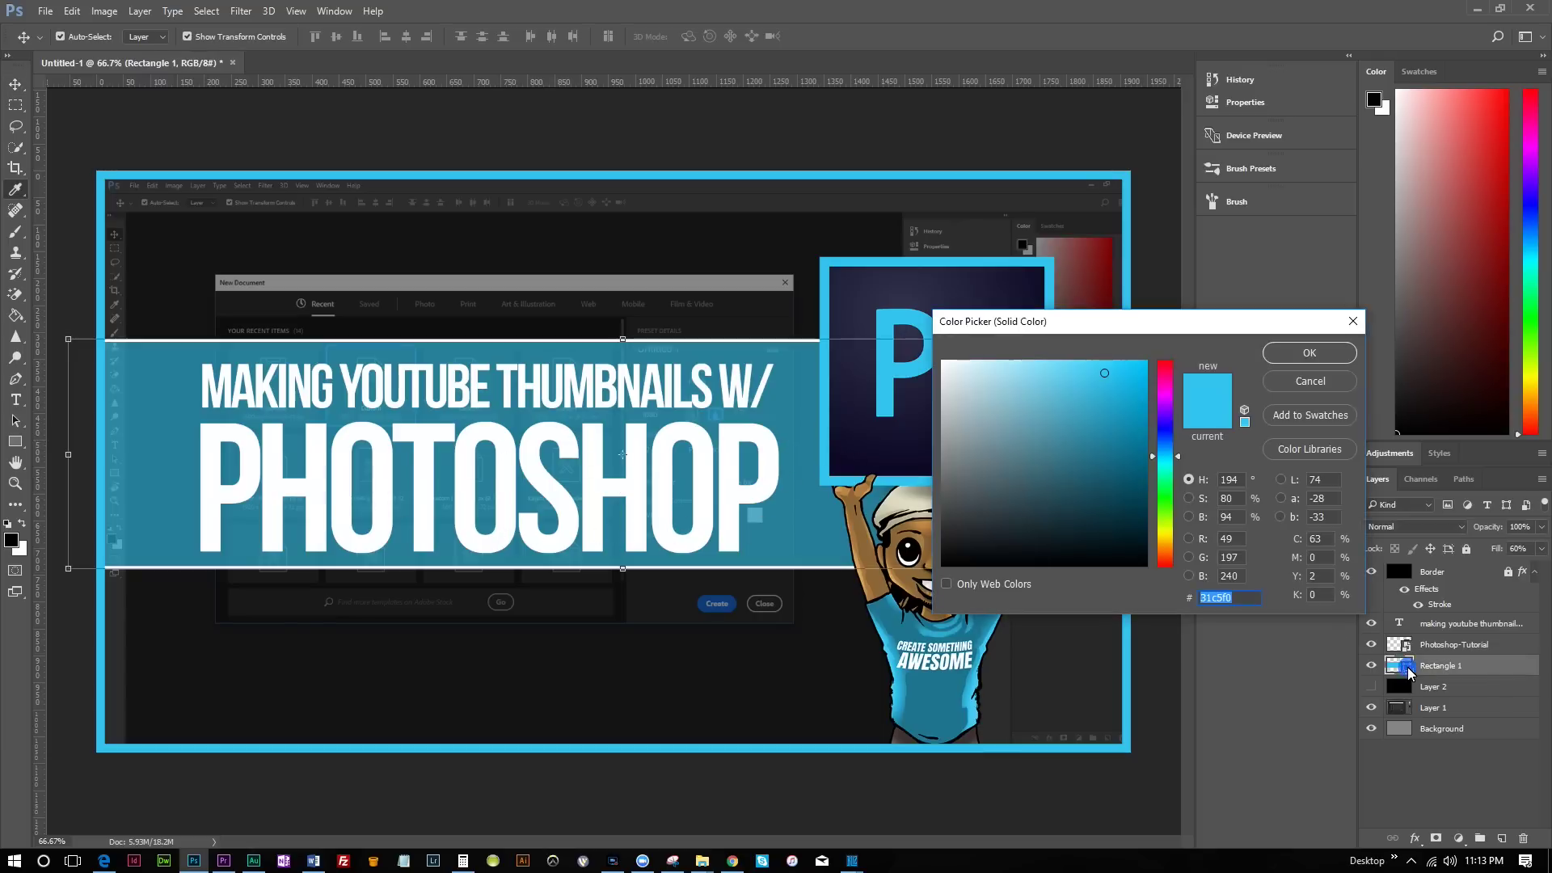
pyautogui.click(1142, 487)
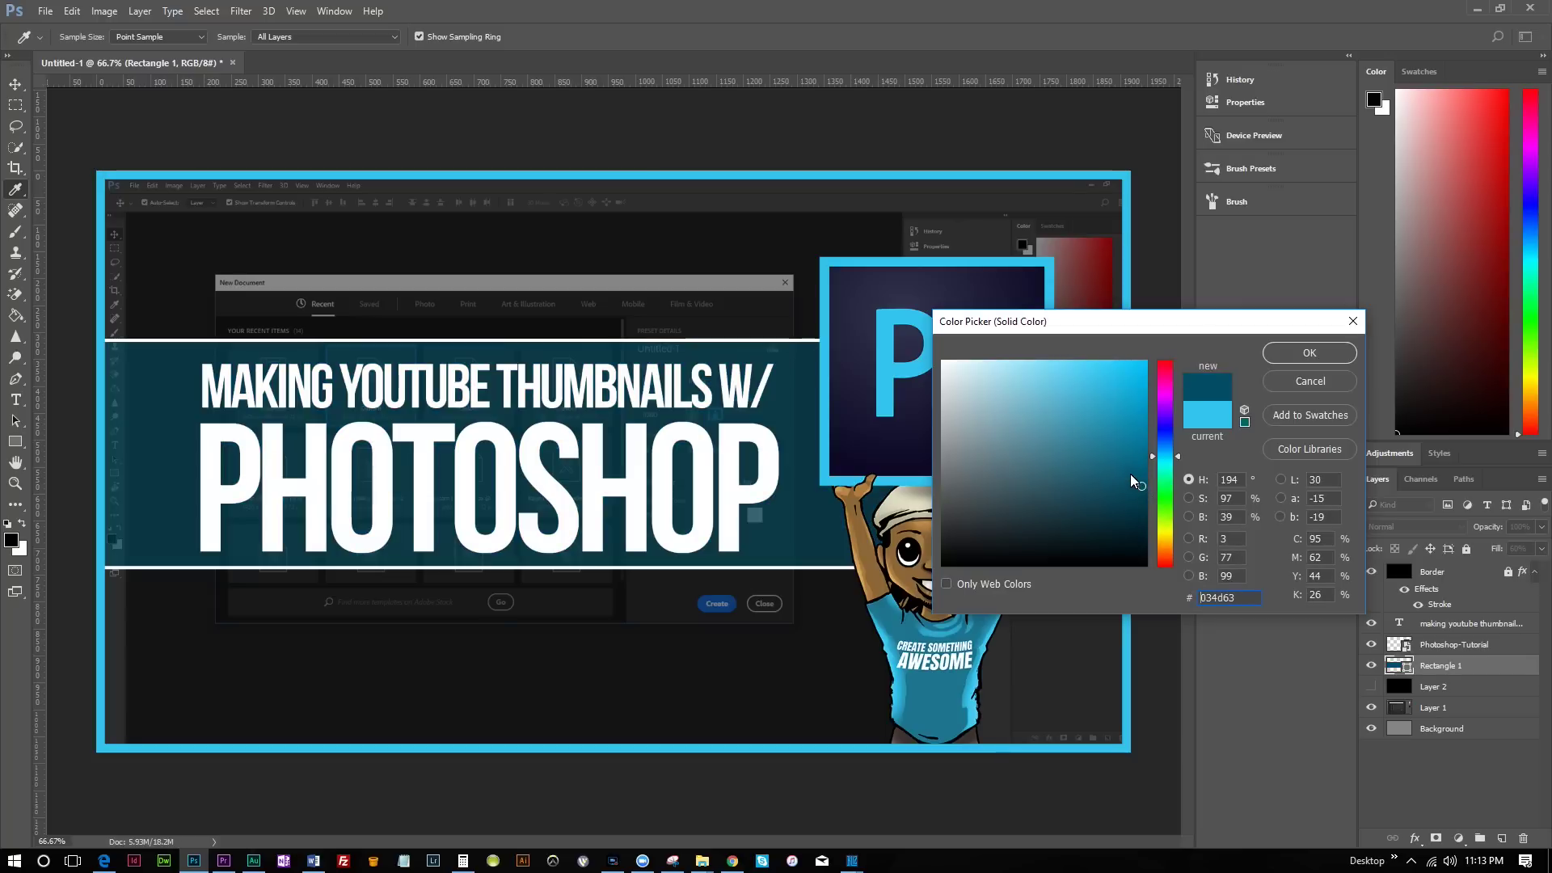
pyautogui.moveTo(1152, 454); pyautogui.dragTo(1153, 441)
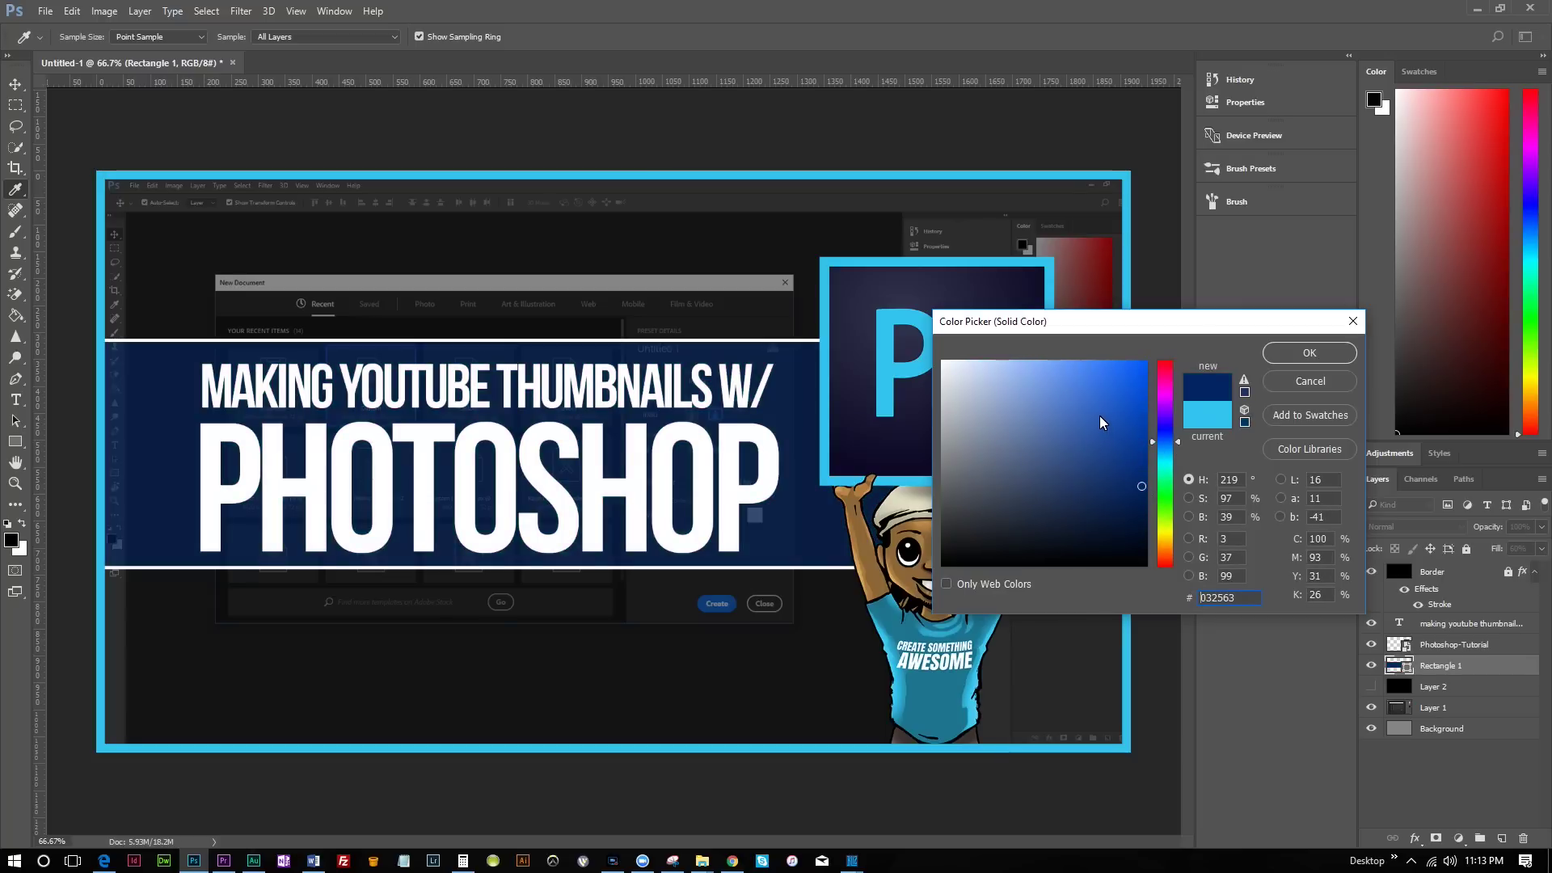
pyautogui.moveTo(1124, 449)
pyautogui.mouseDown()
pyautogui.moveTo(1123, 427)
pyautogui.moveTo(1114, 448)
pyautogui.moveTo(1139, 481)
pyautogui.mouseUp()
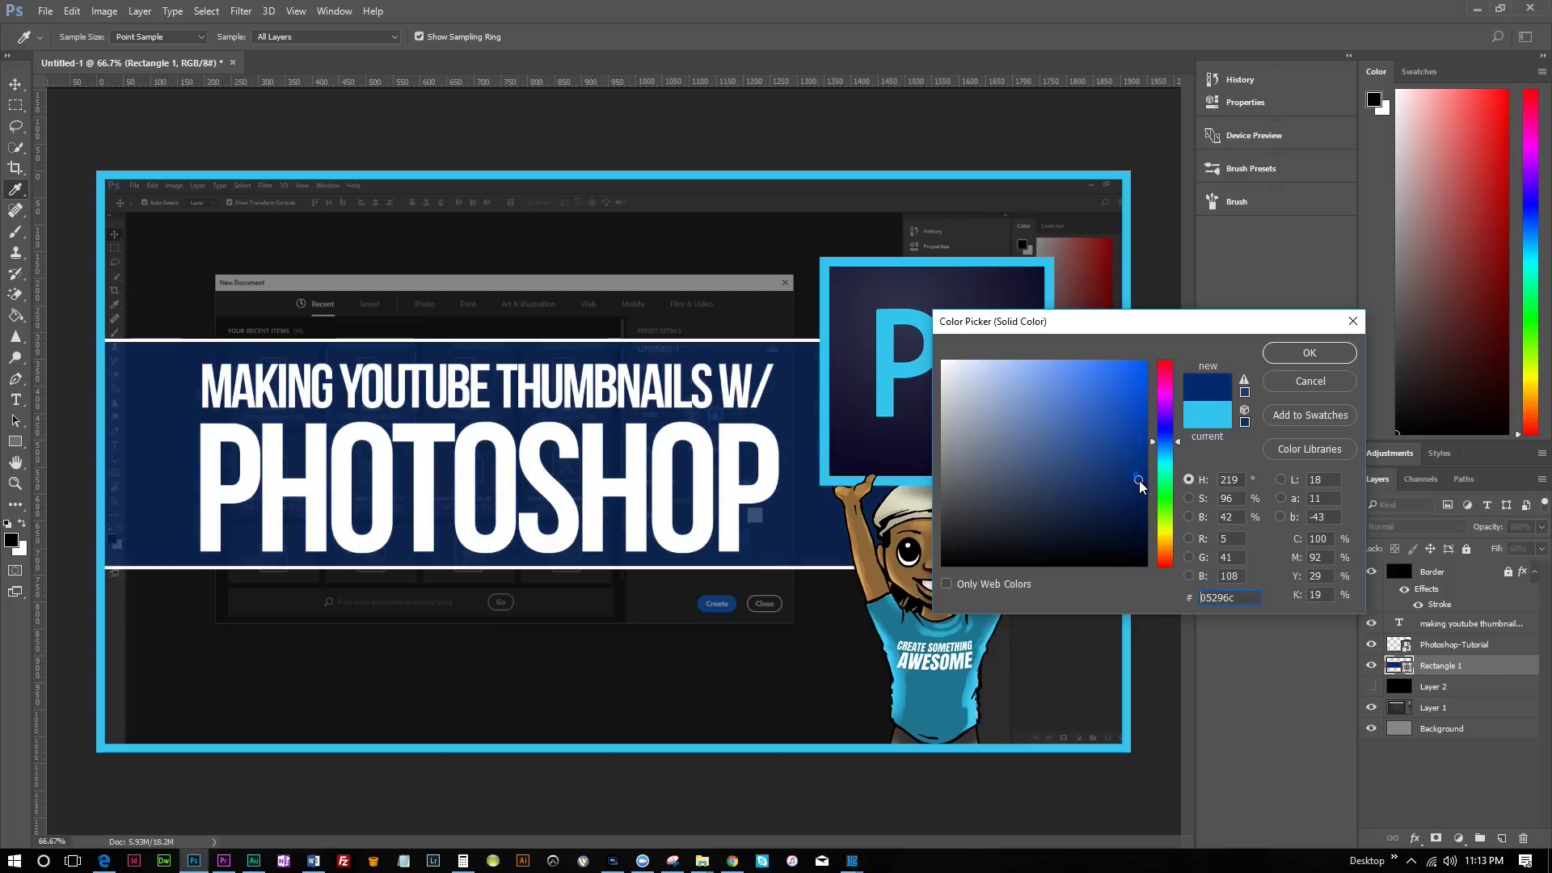
pyautogui.click(1322, 352)
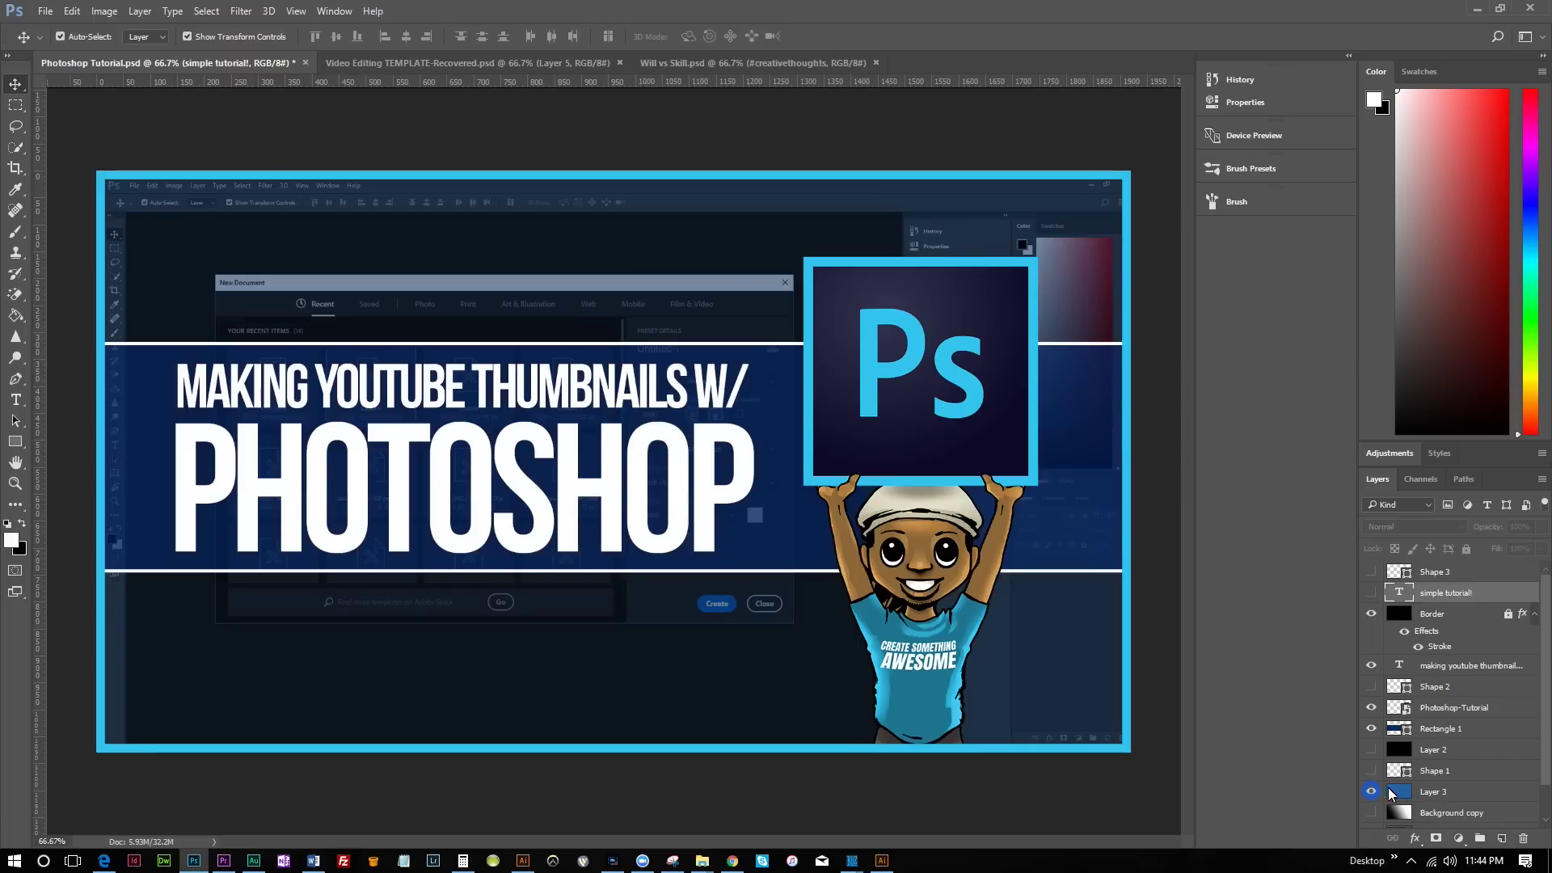
# Step: Select Layer 3 and raise its opacity to 45%, keeping the Color blend mode
pyautogui.click(1443, 794)
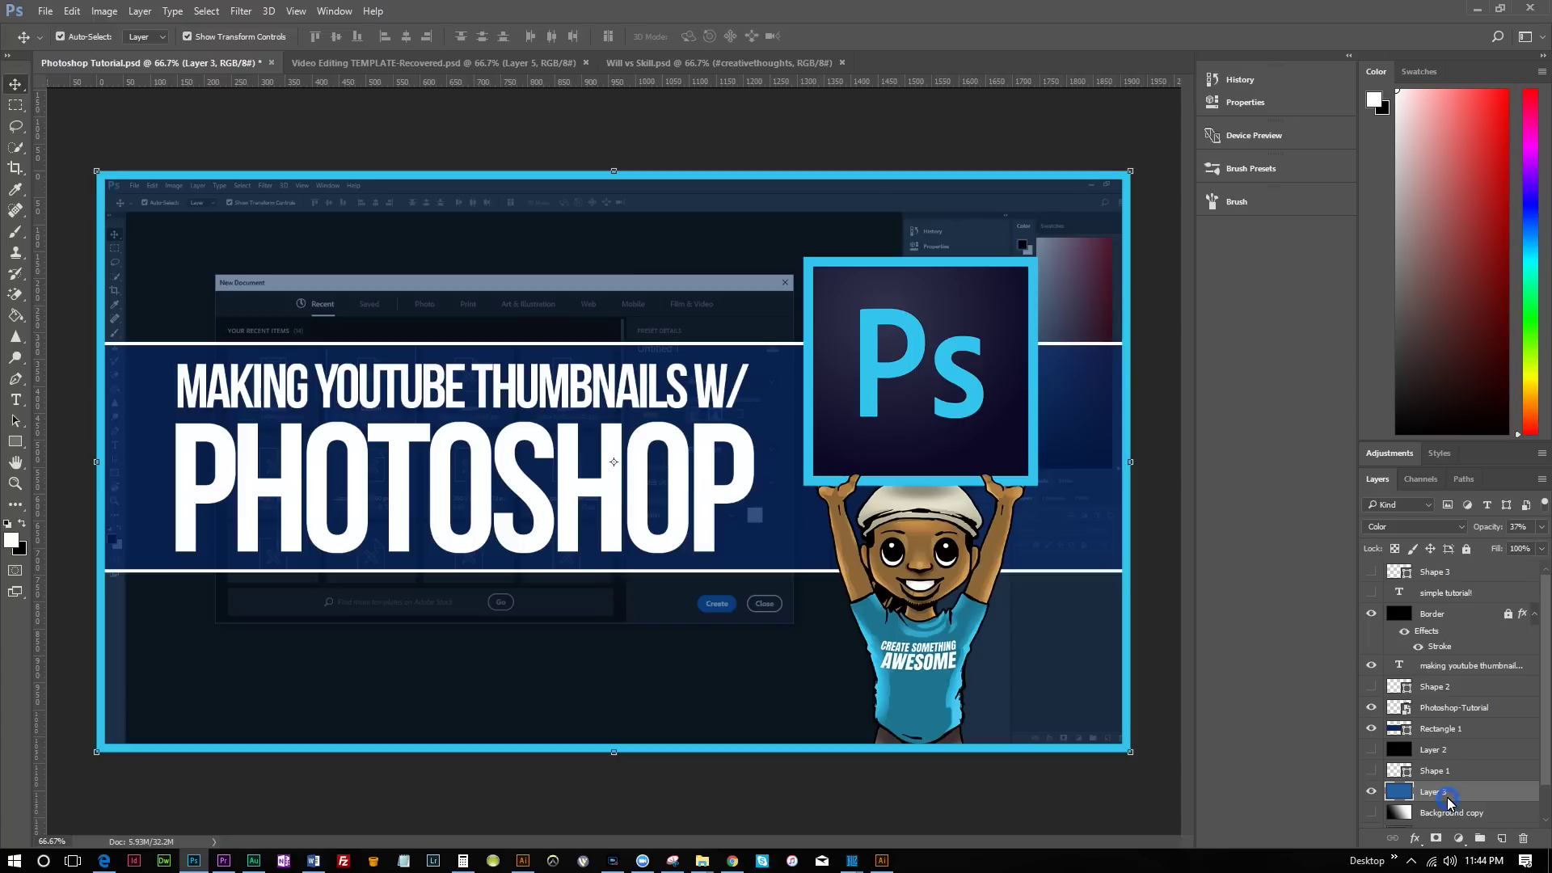
pyautogui.click(1541, 527)
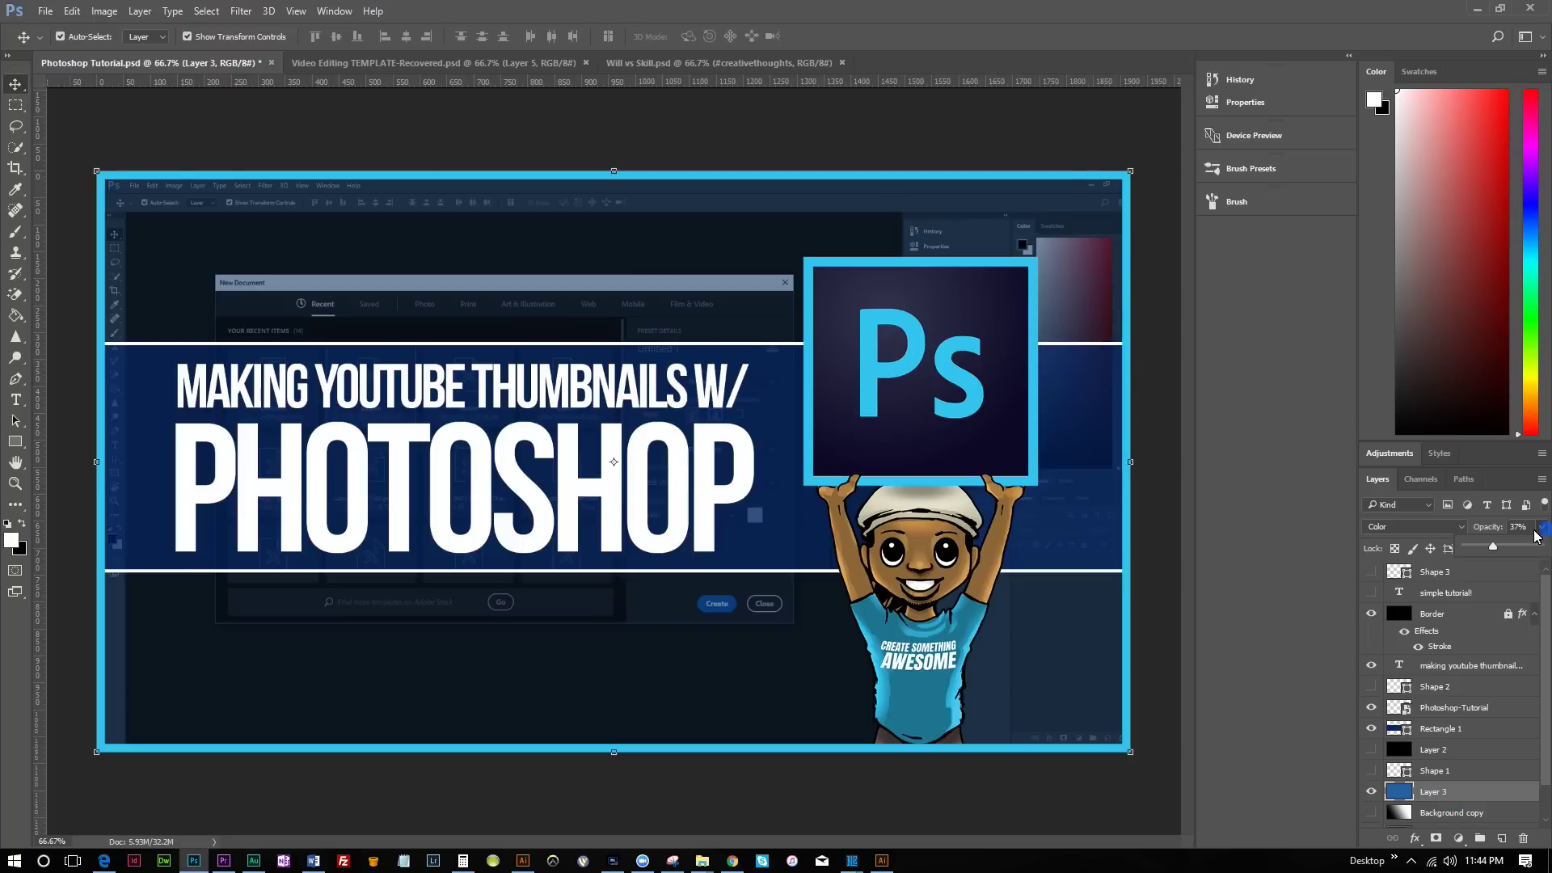
pyautogui.click(1512, 527)
pyautogui.write('30')
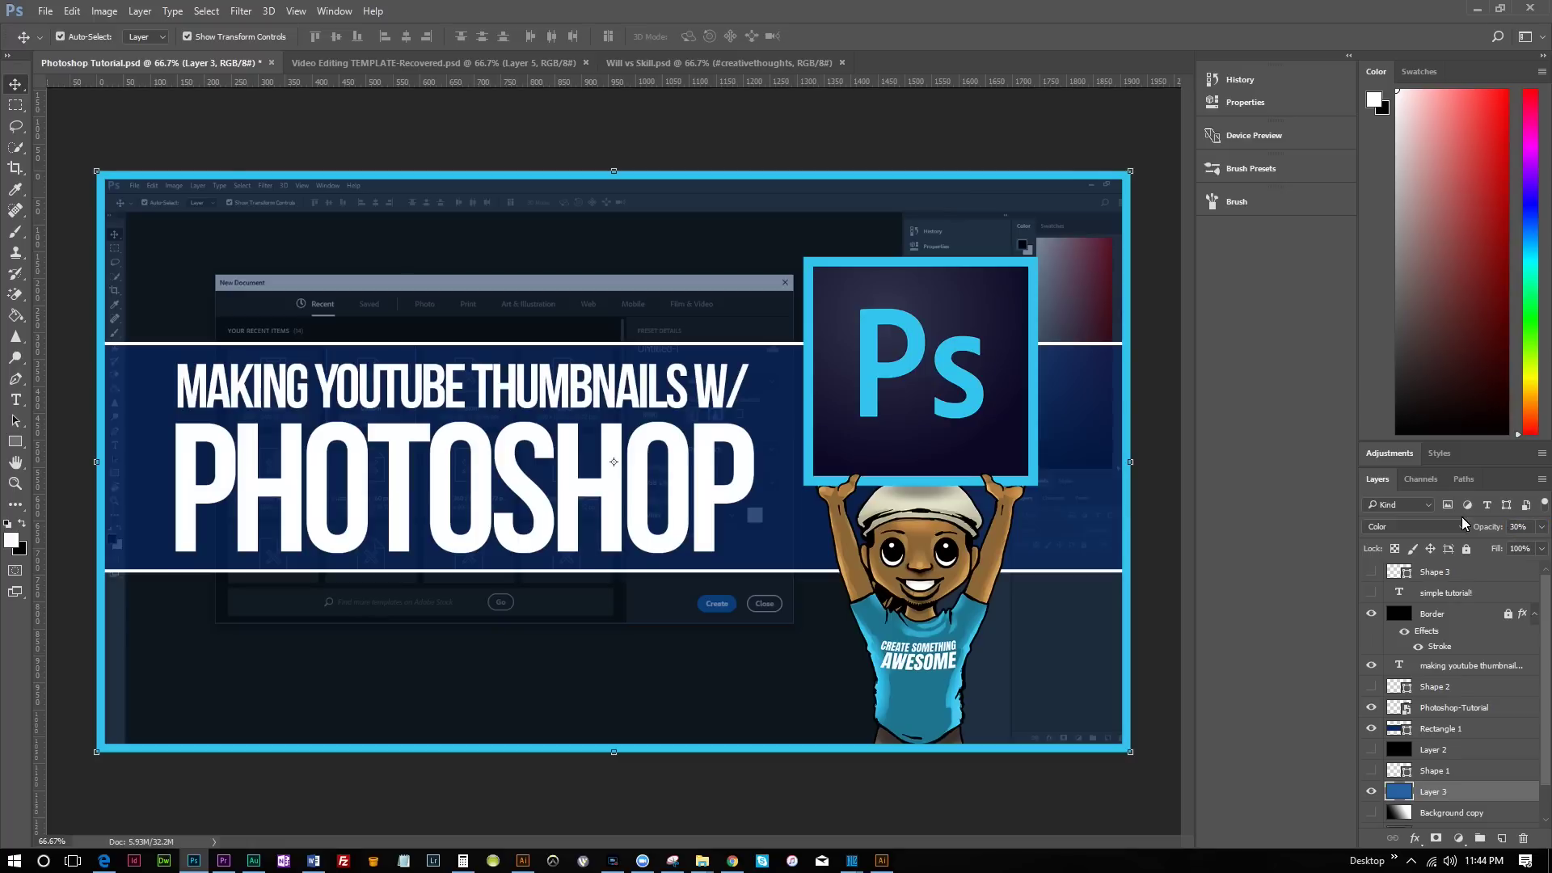
pyautogui.press('Return')
pyautogui.write('40')
pyautogui.click(1453, 527)
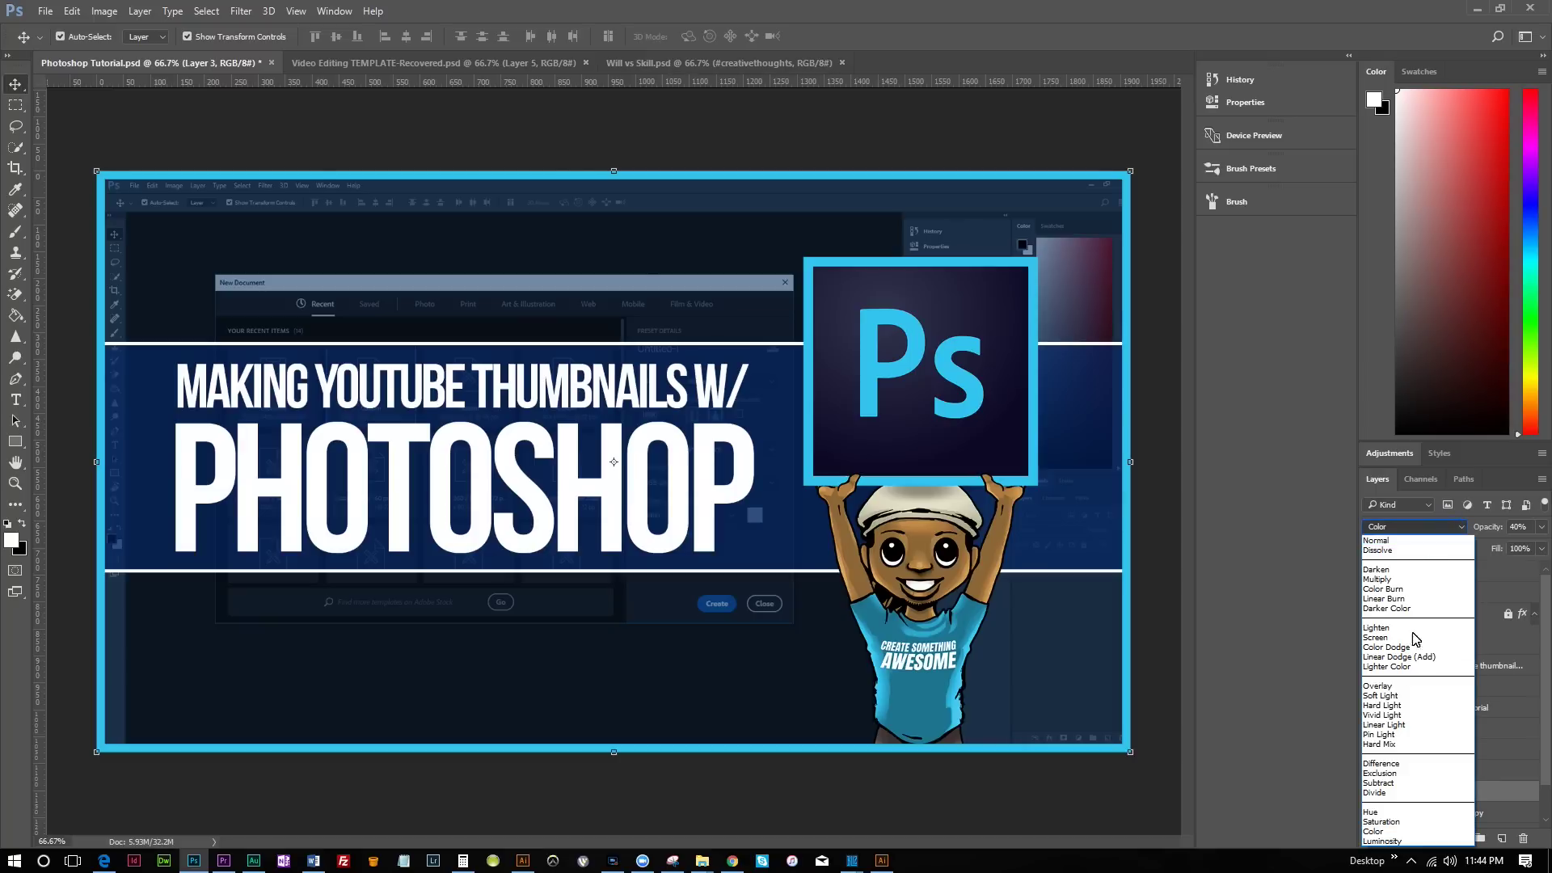
pyautogui.click(1272, 623)
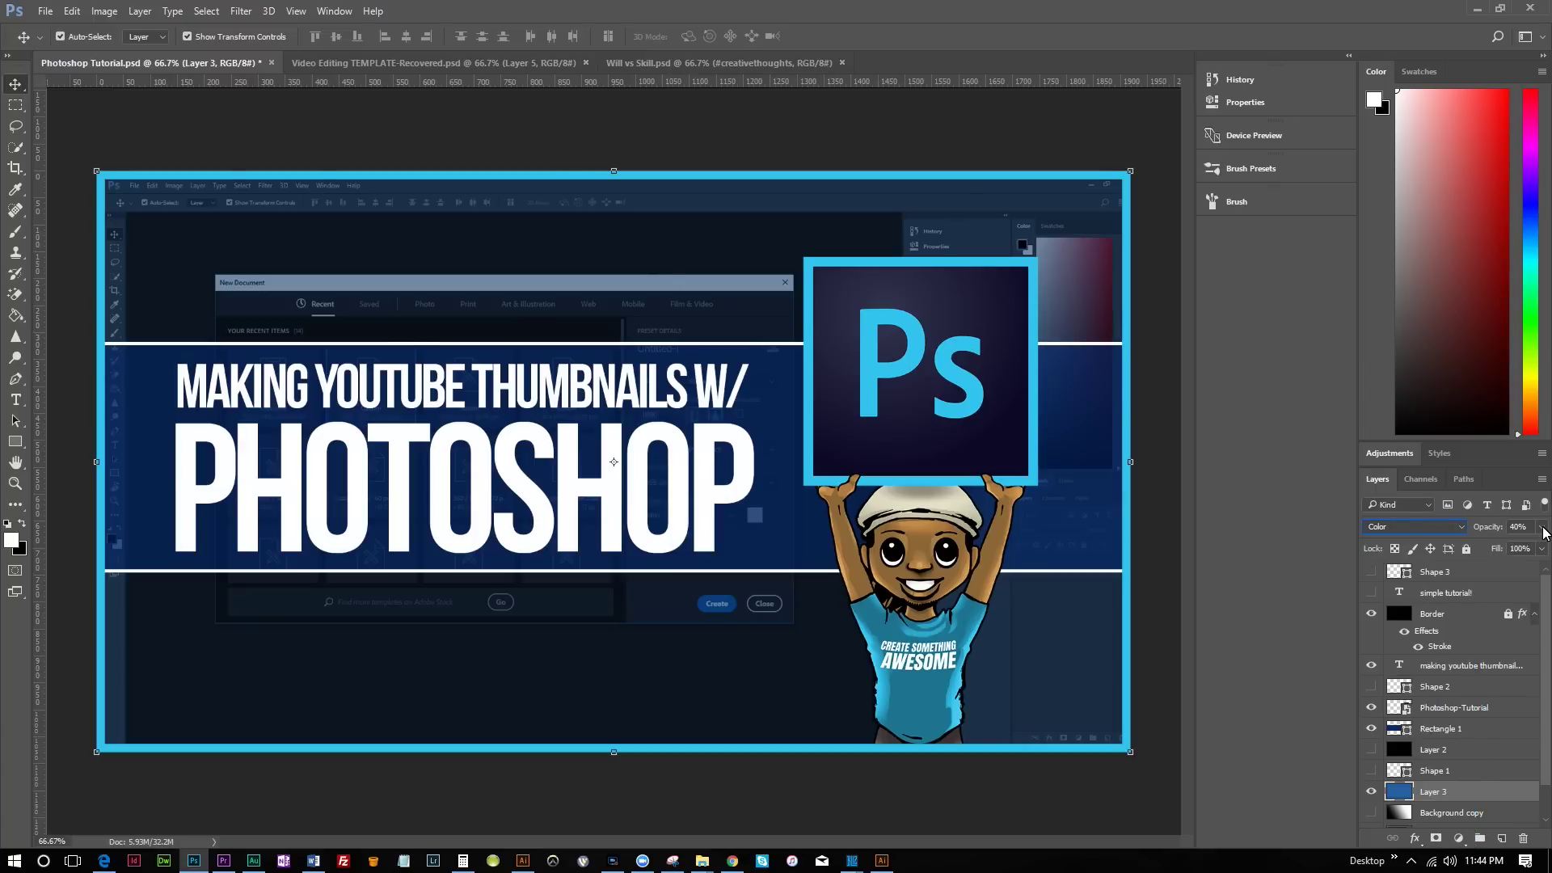
pyautogui.moveTo(1542, 527)
pyautogui.mouseDown()
pyautogui.moveTo(1533, 564)
pyautogui.moveTo(1538, 549)
pyautogui.mouseUp()
pyautogui.click(1278, 635)
# Step: Show the 'simple tutorial!' layer, shrink its text box to fit, and nudge it up
pyautogui.click(1371, 593)
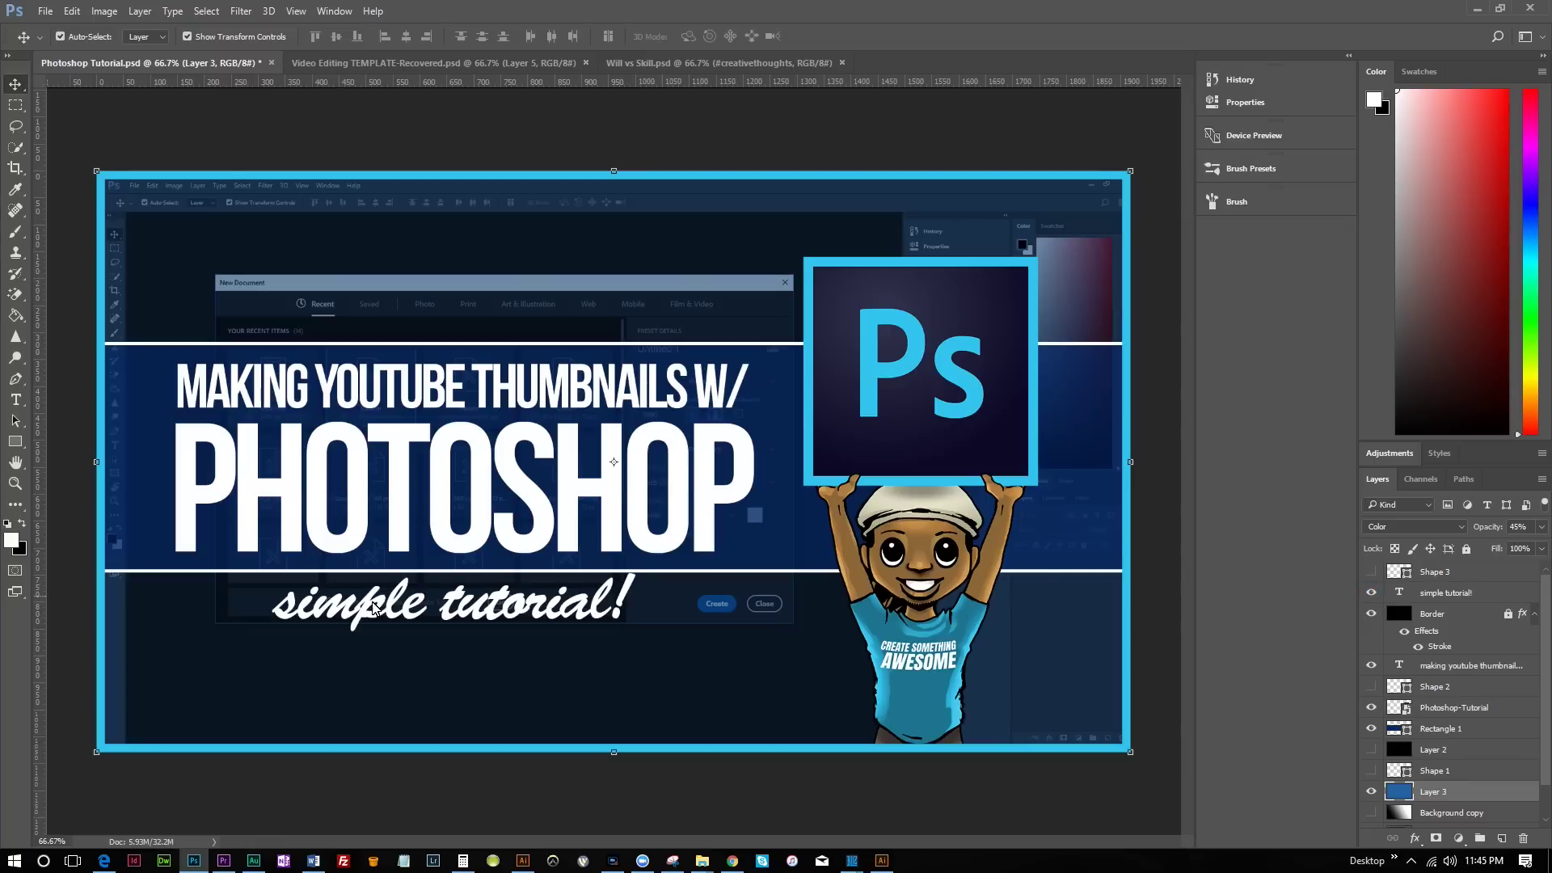
pyautogui.press('t')
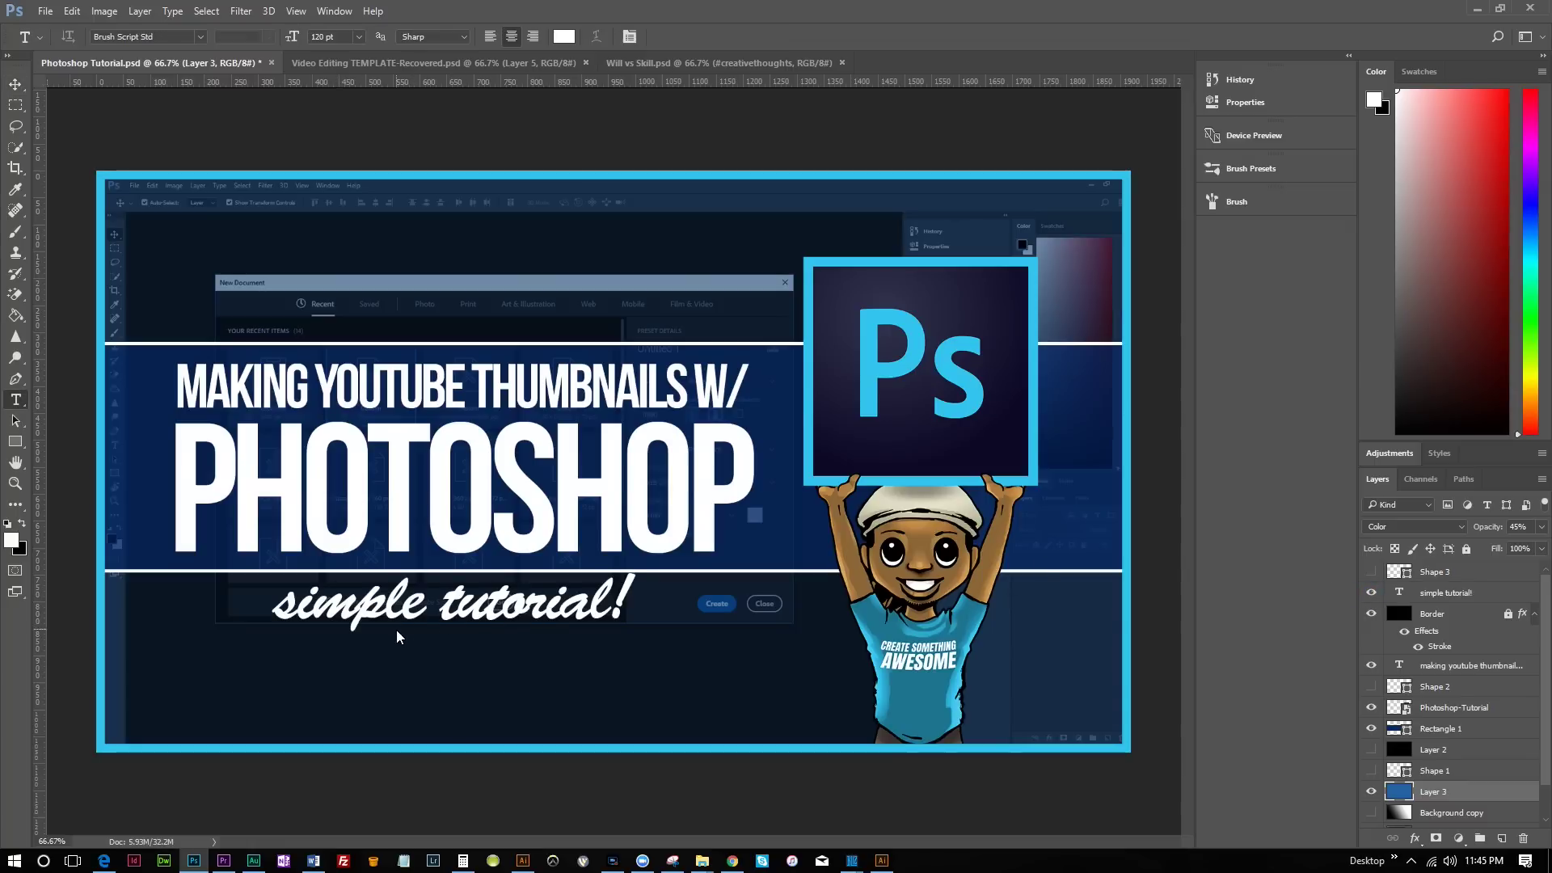
pyautogui.click(549, 616)
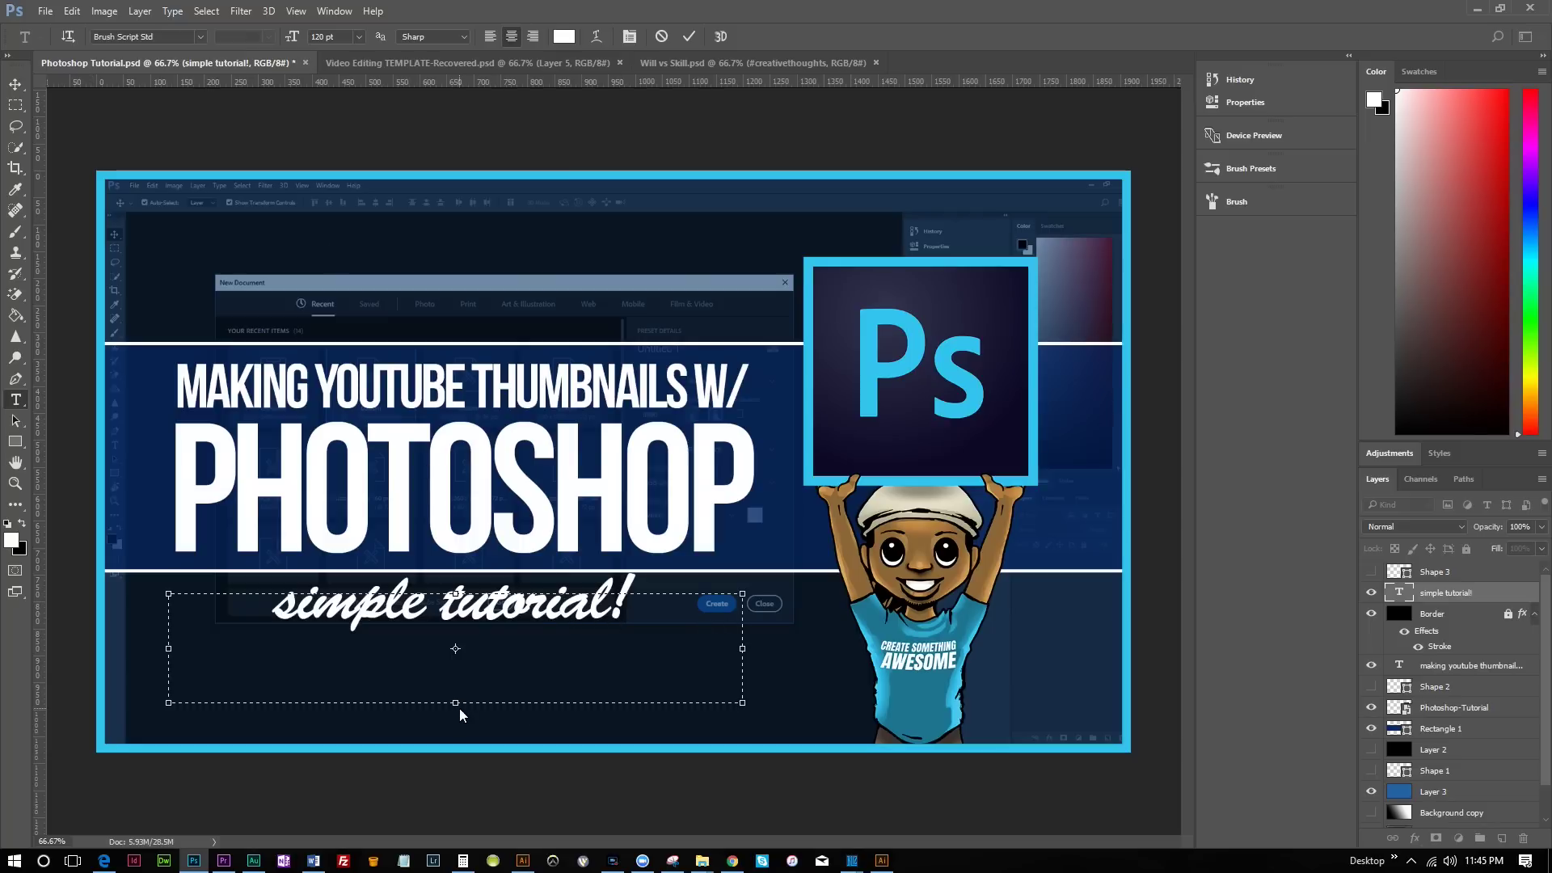
pyautogui.moveTo(455, 703); pyautogui.dragTo(473, 650)
pyautogui.click(690, 37)
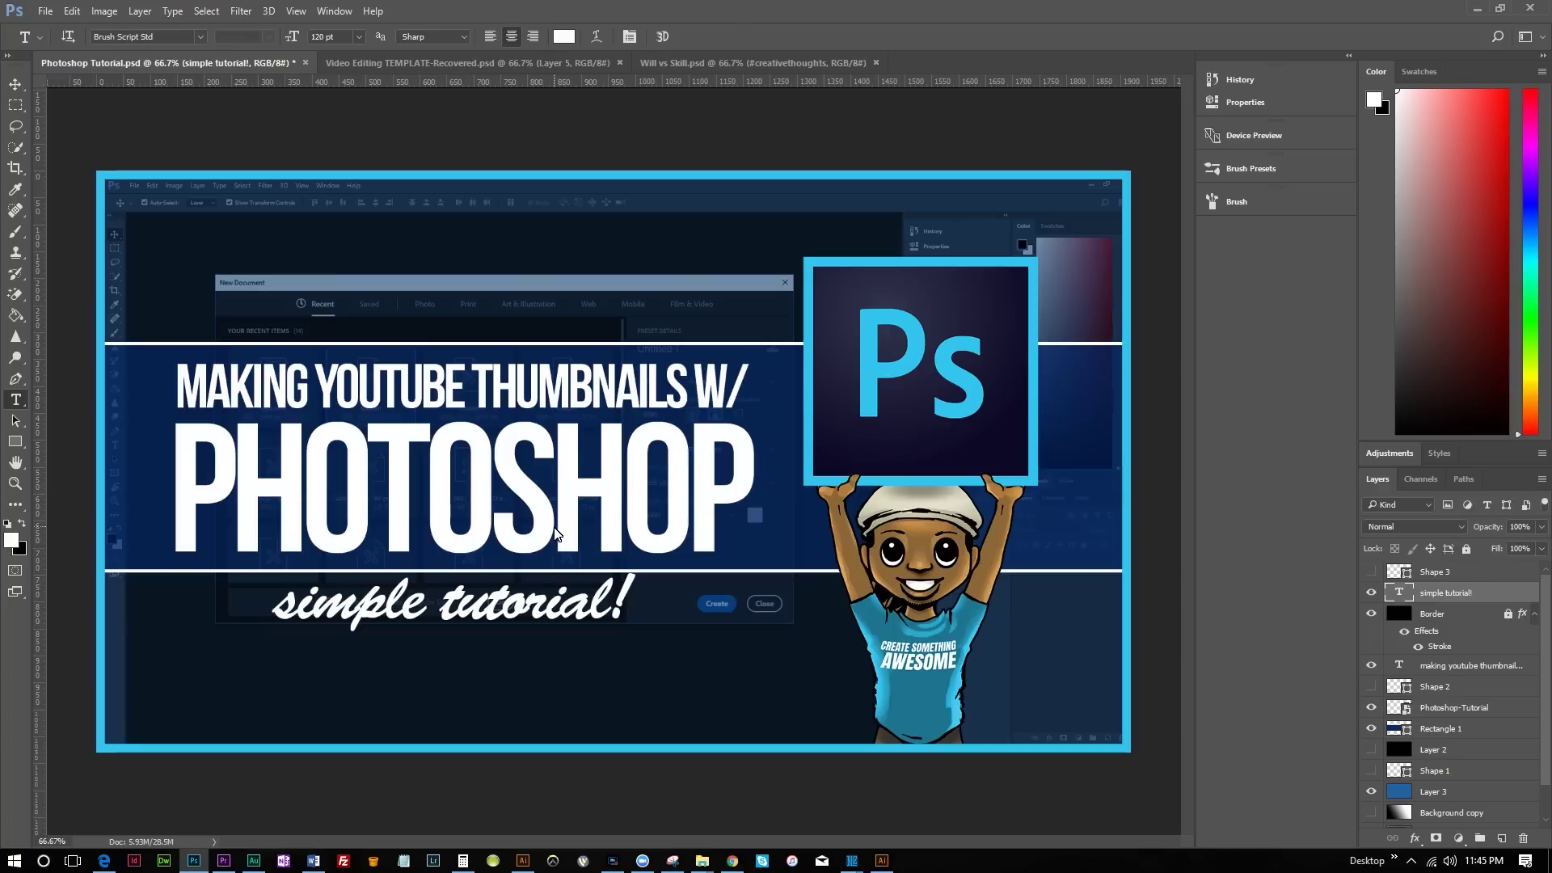
pyautogui.press('v')
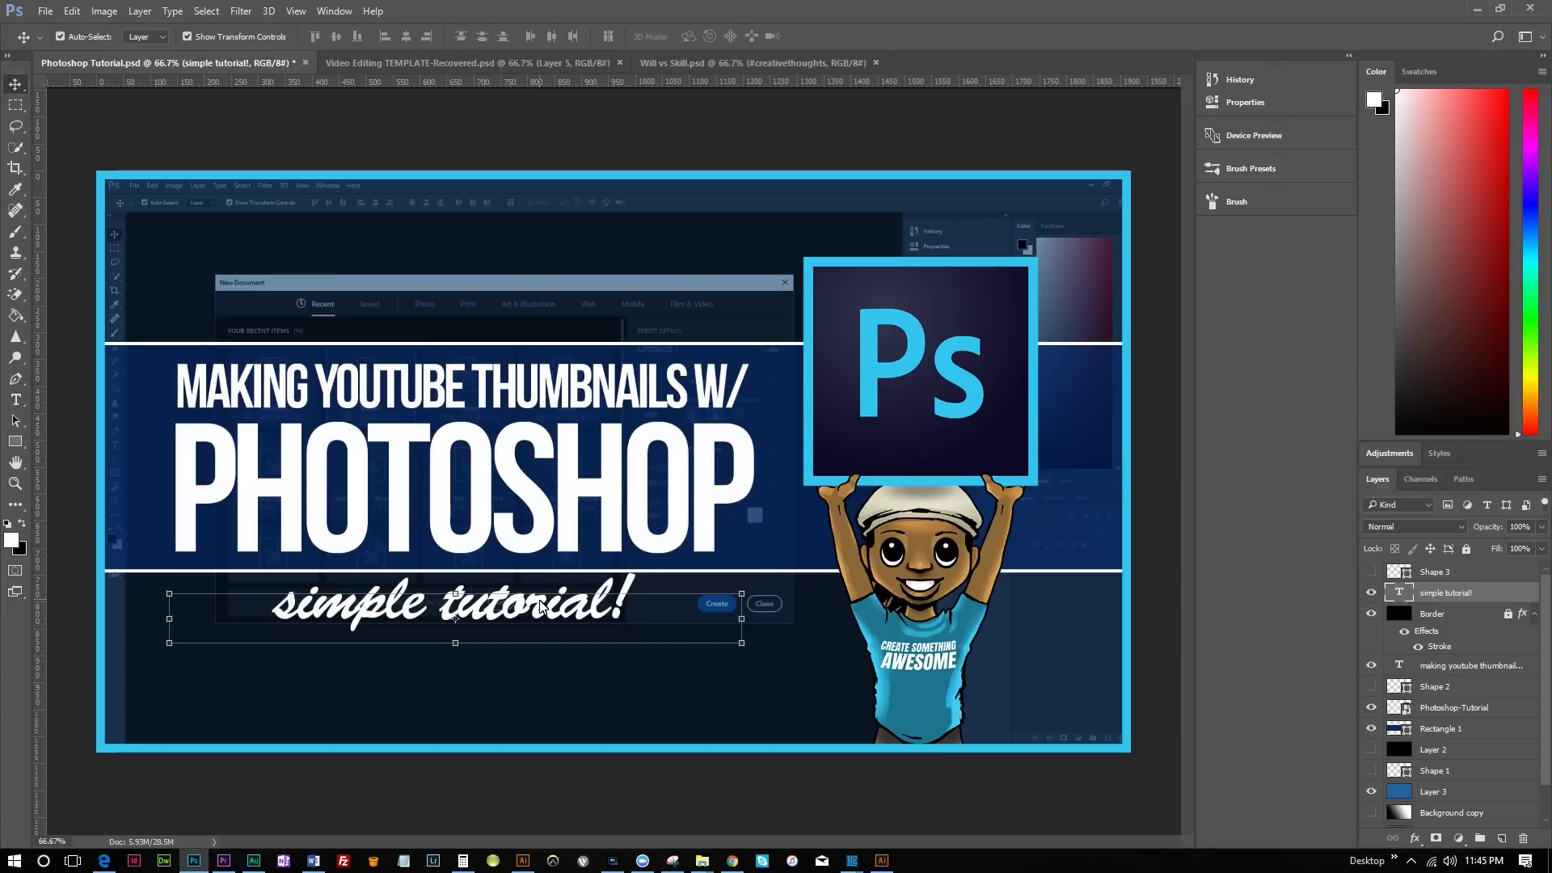
pyautogui.hotkey('shift', 'Up')
pyautogui.hotkey('shift', 'Up')
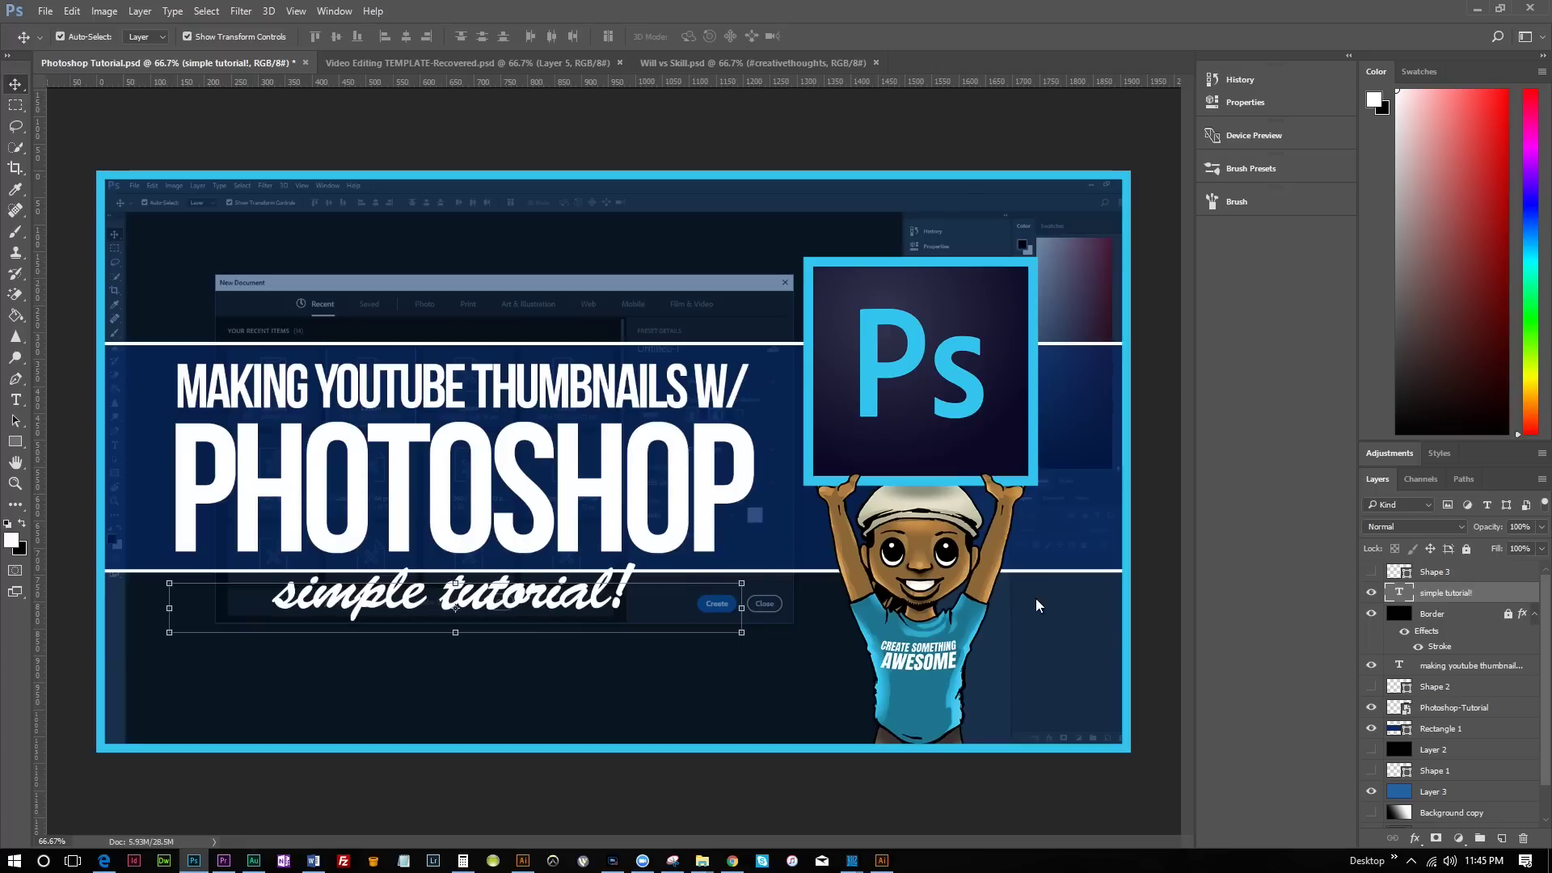
pyautogui.click(1143, 673)
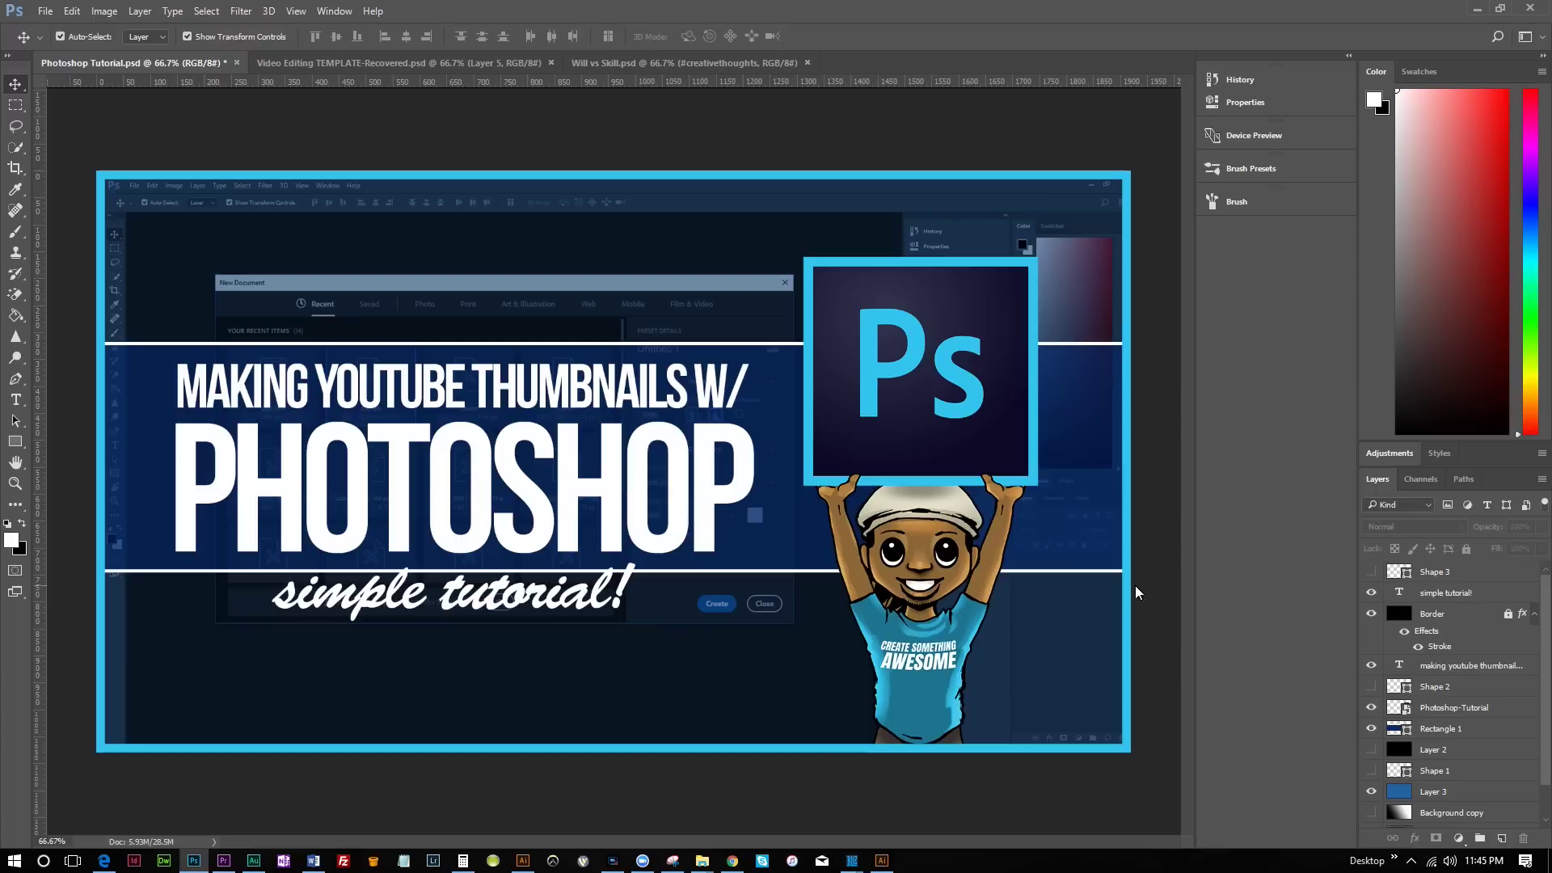
# Step: Make the subtitle arrow and the top-left Shape 2 arrow visible, leaving Shape 1 hidden
pyautogui.click(1370, 575)
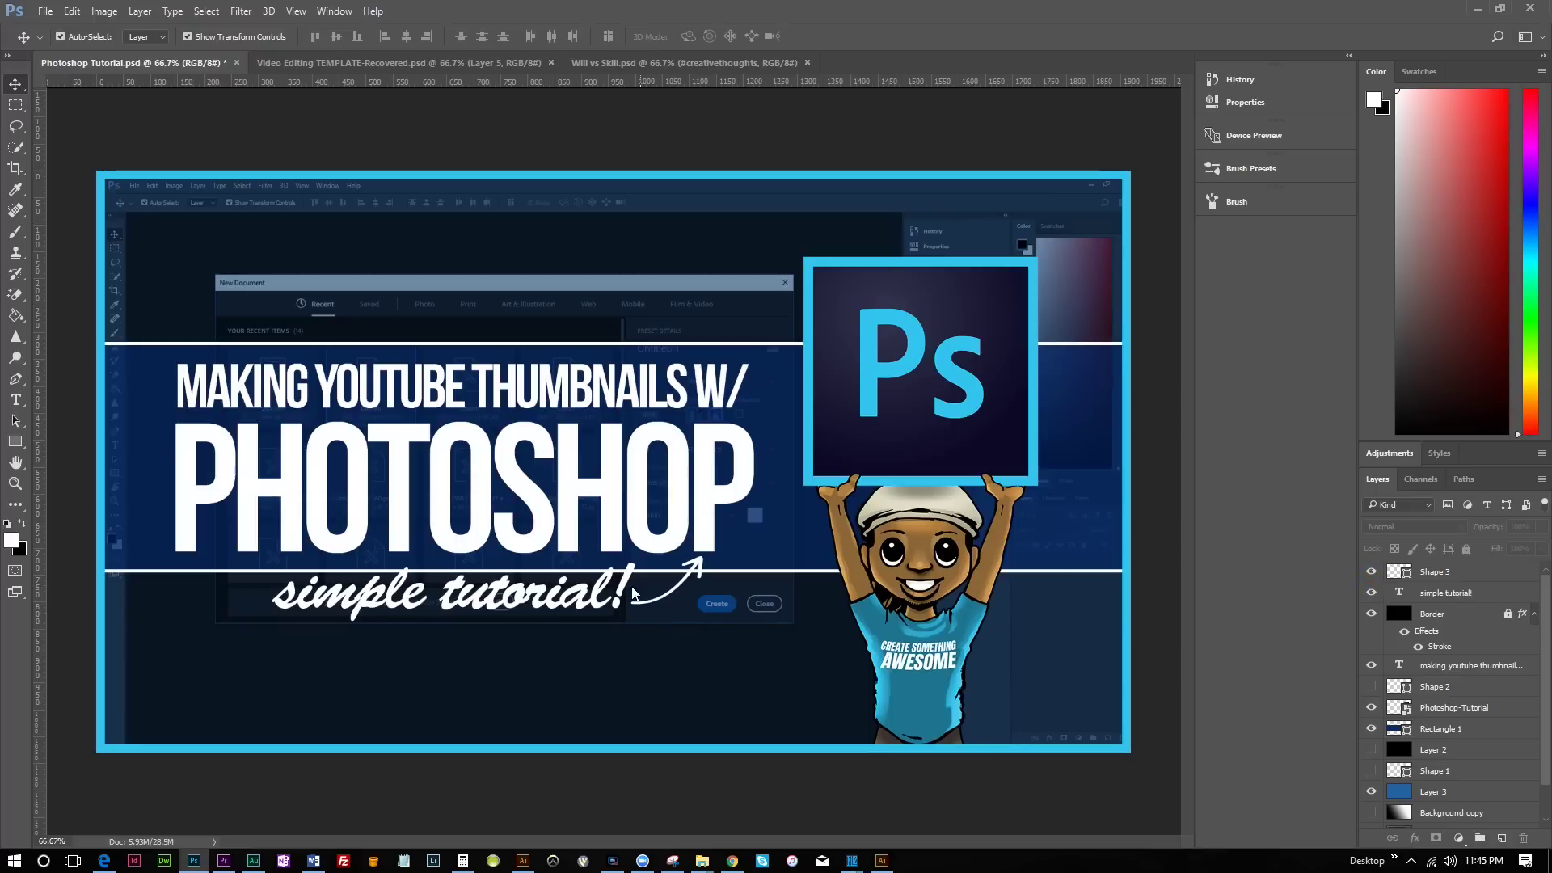
pyautogui.scroll(-2, 1454, 724)
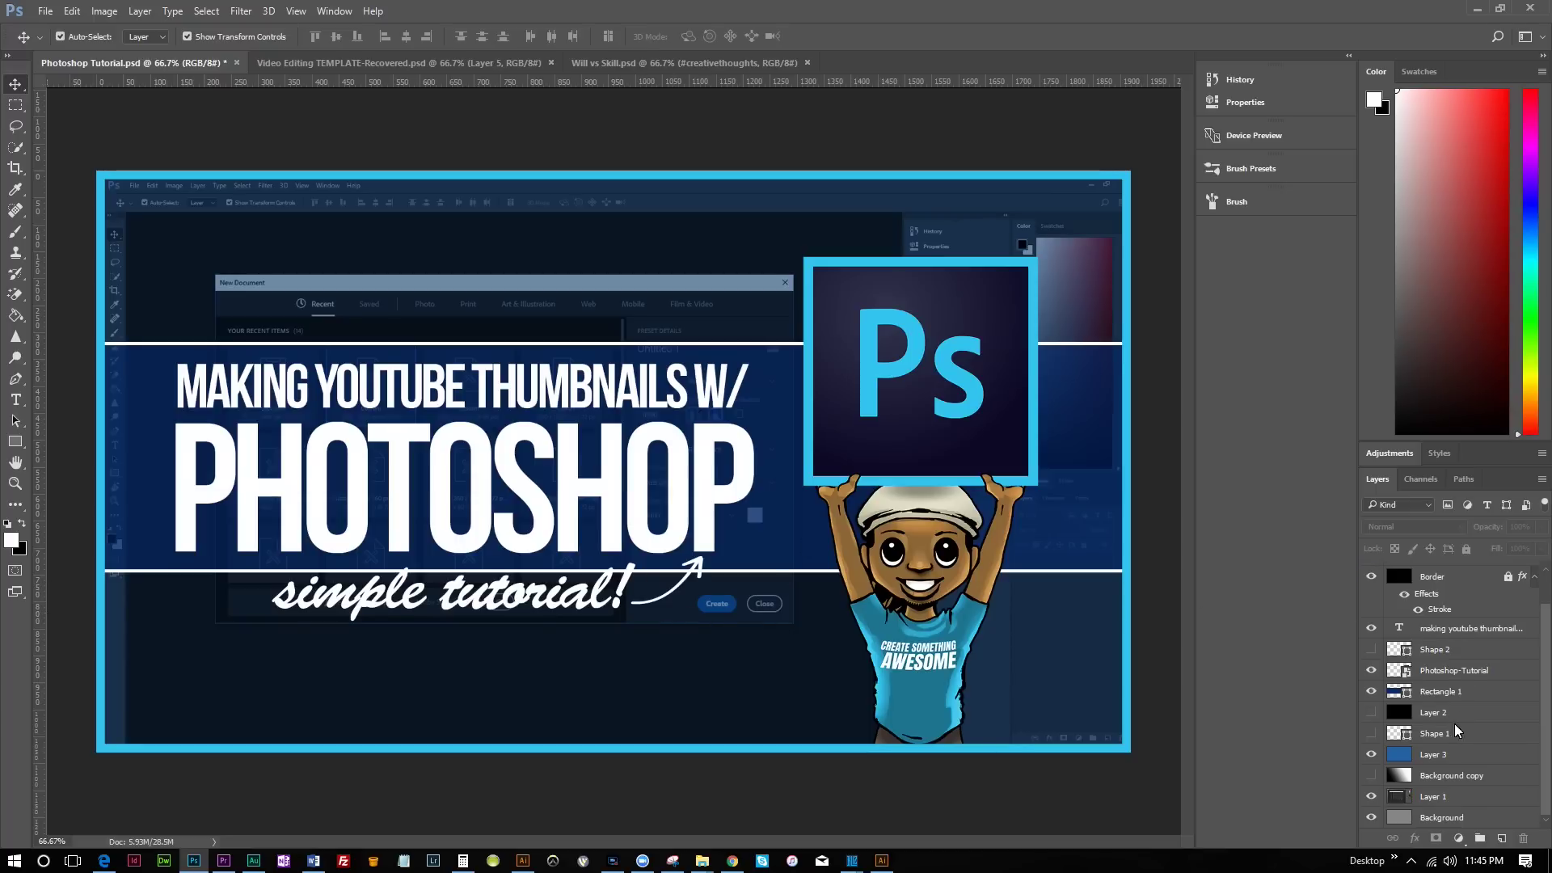
pyautogui.click(1371, 753)
pyautogui.click(1372, 734)
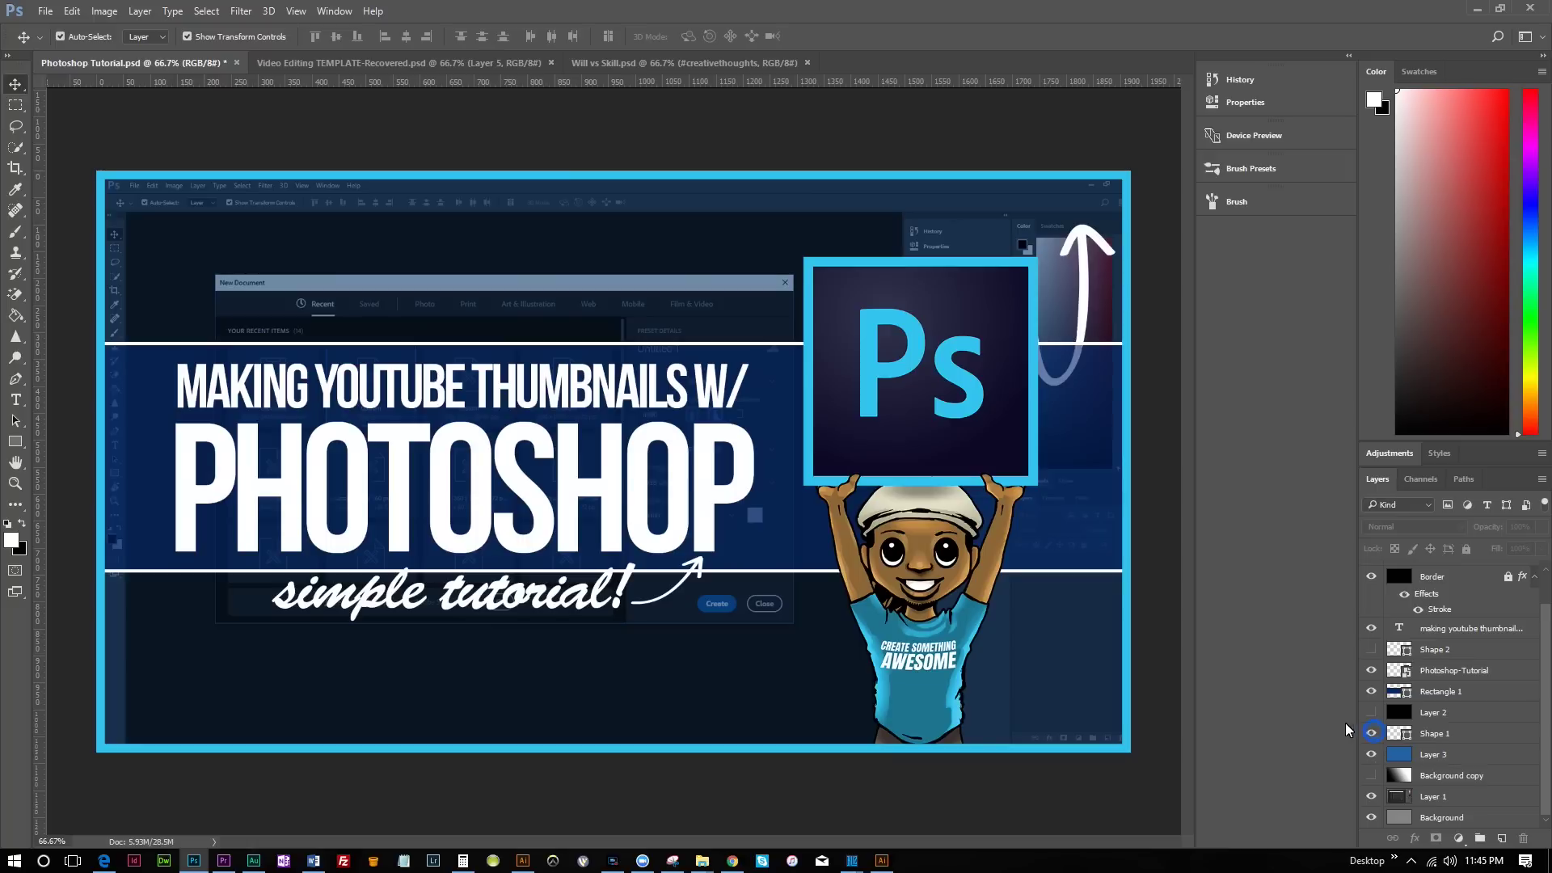
pyautogui.click(1372, 733)
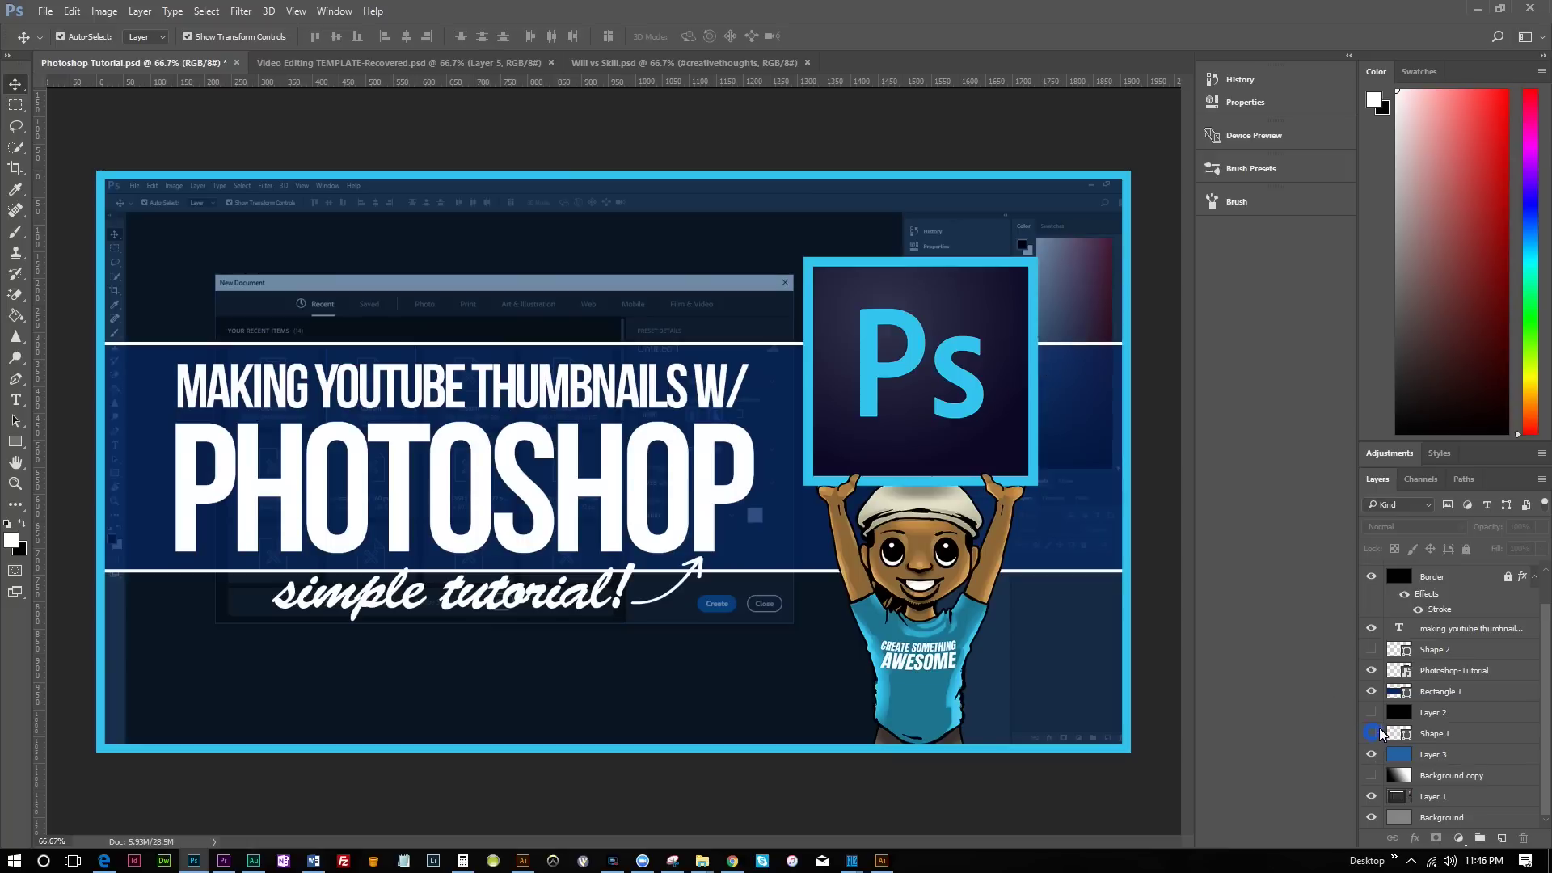
pyautogui.click(1371, 650)
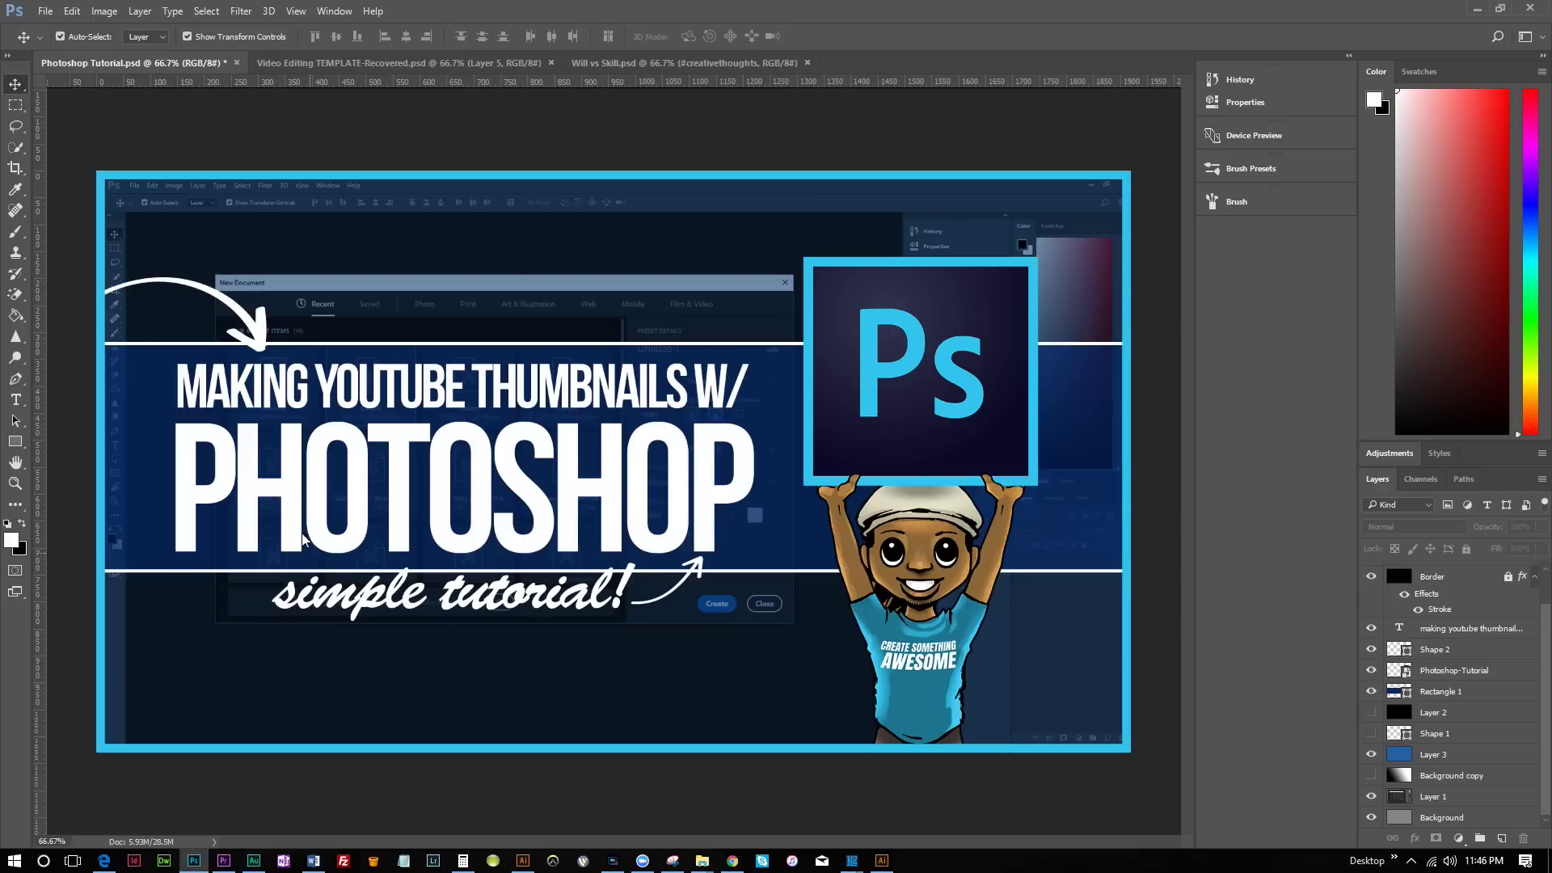
# Step: Rotate the top-left arrow about -7° with Free Transform
pyautogui.click(264, 340)
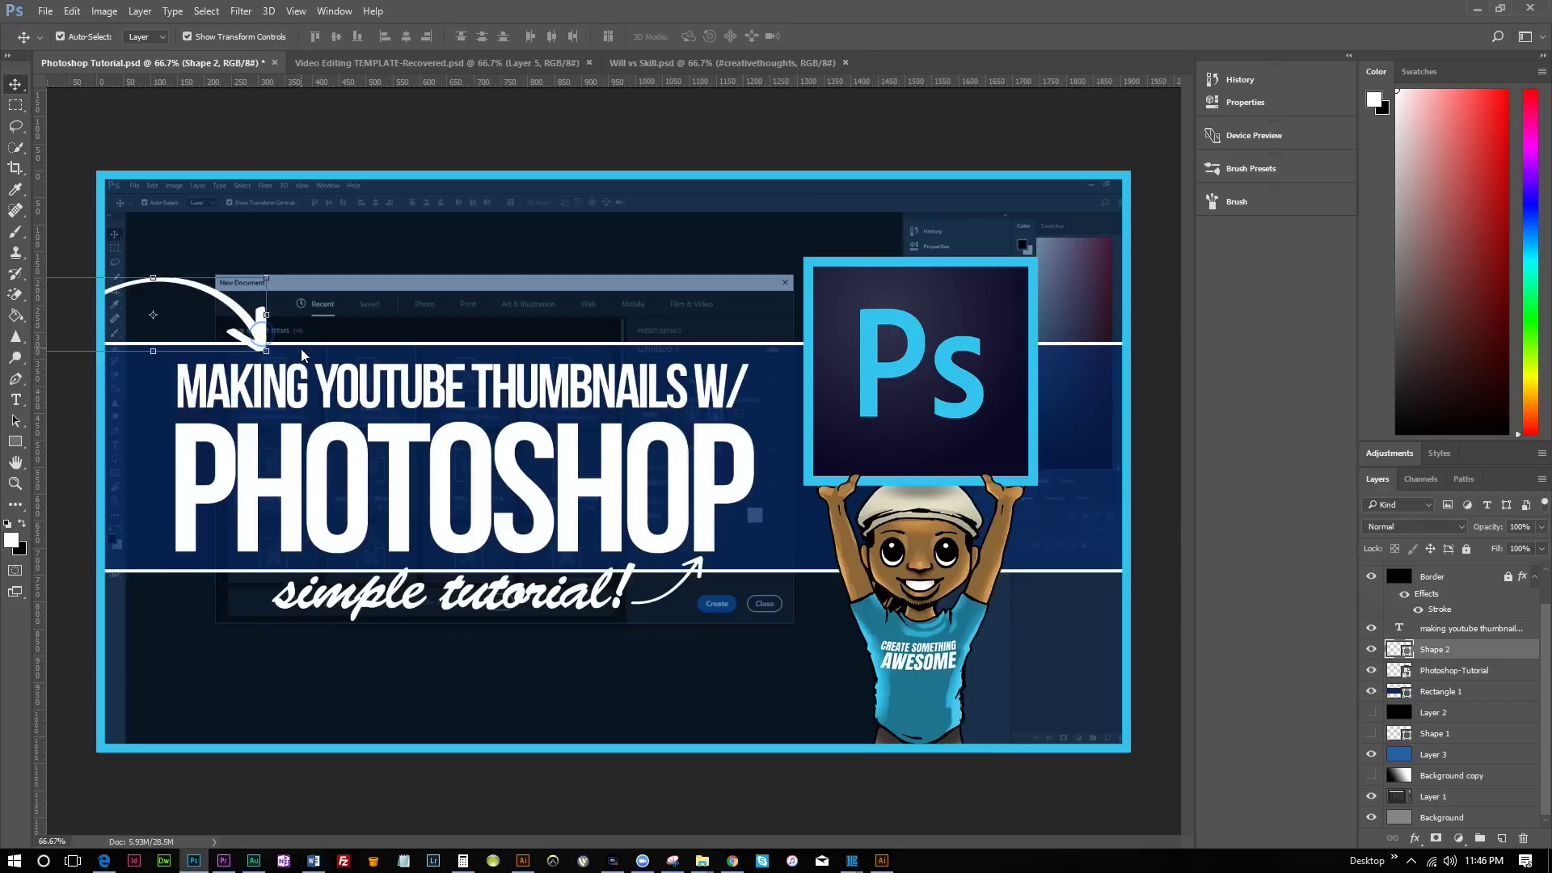
pyautogui.hotkey('ctrl', 't')
pyautogui.moveTo(290, 345); pyautogui.dragTo(293, 339)
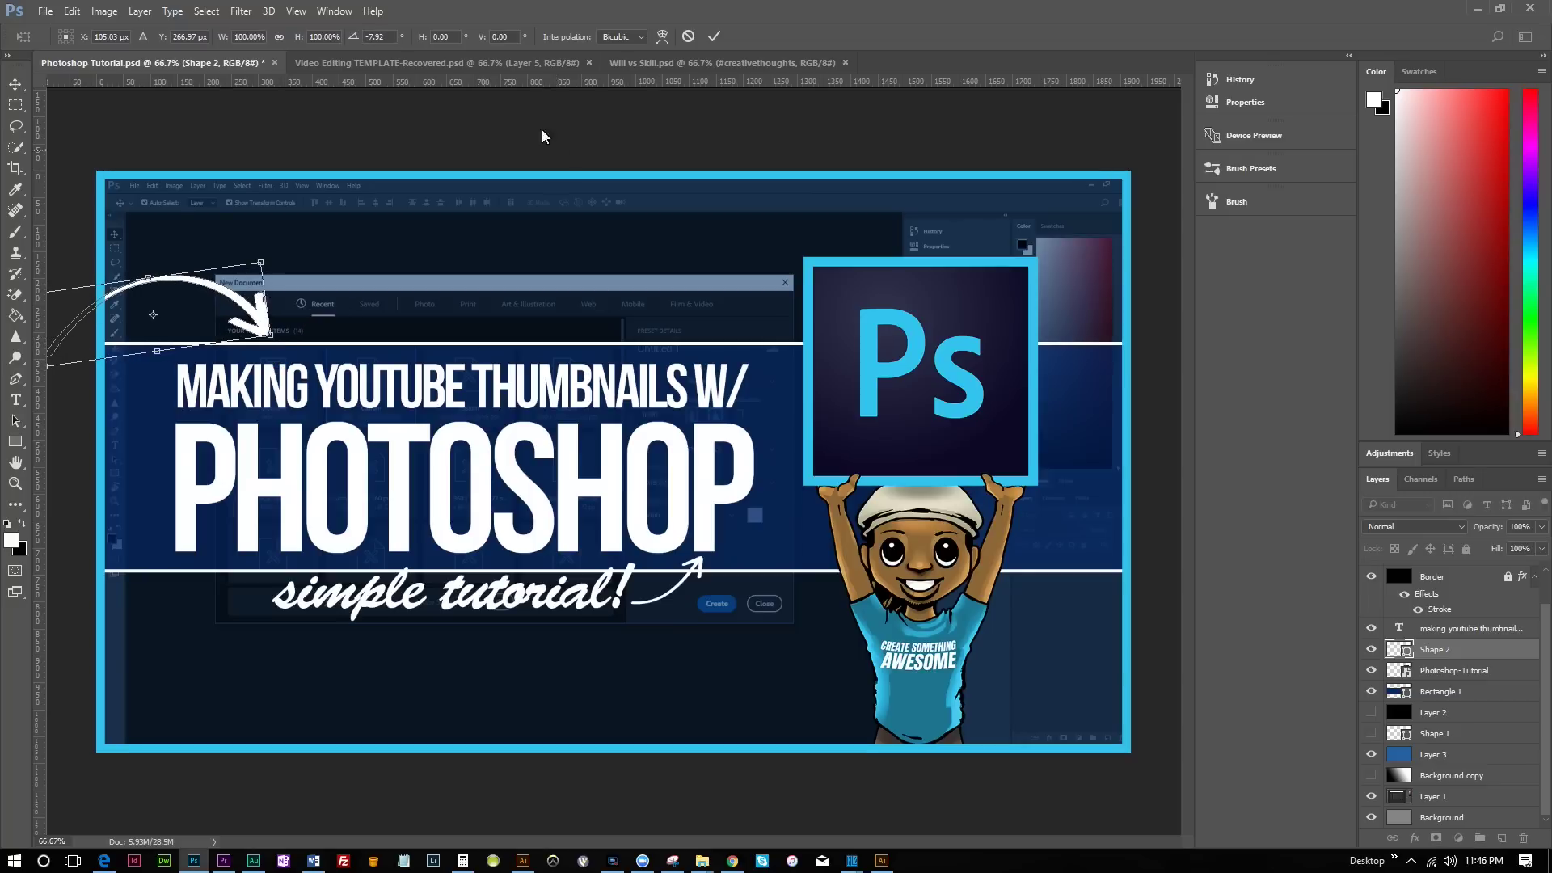
pyautogui.click(688, 36)
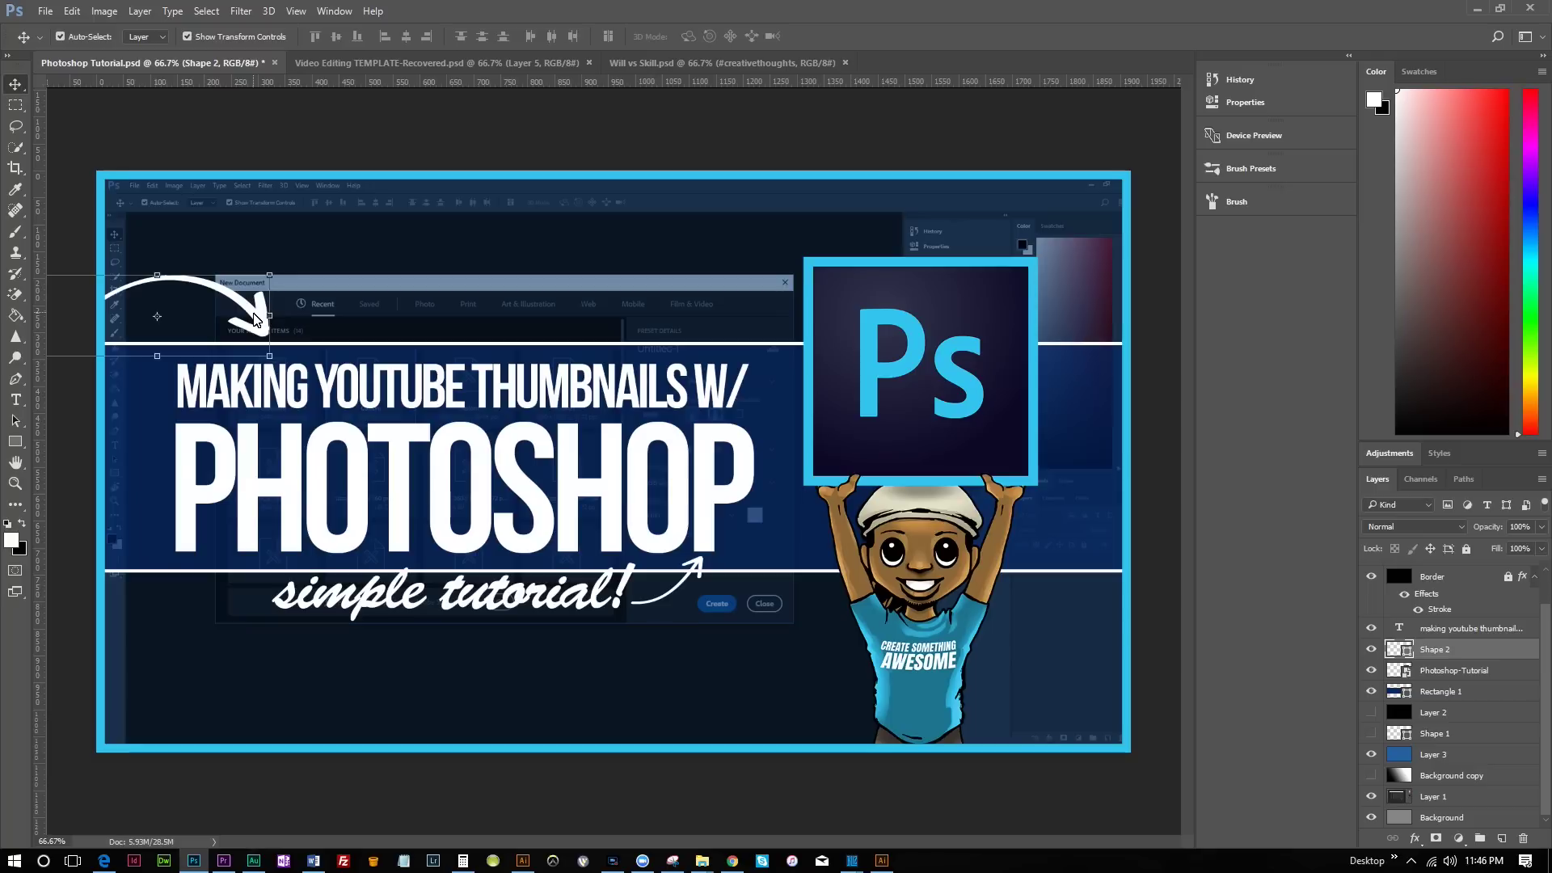
pyautogui.click(451, 120)
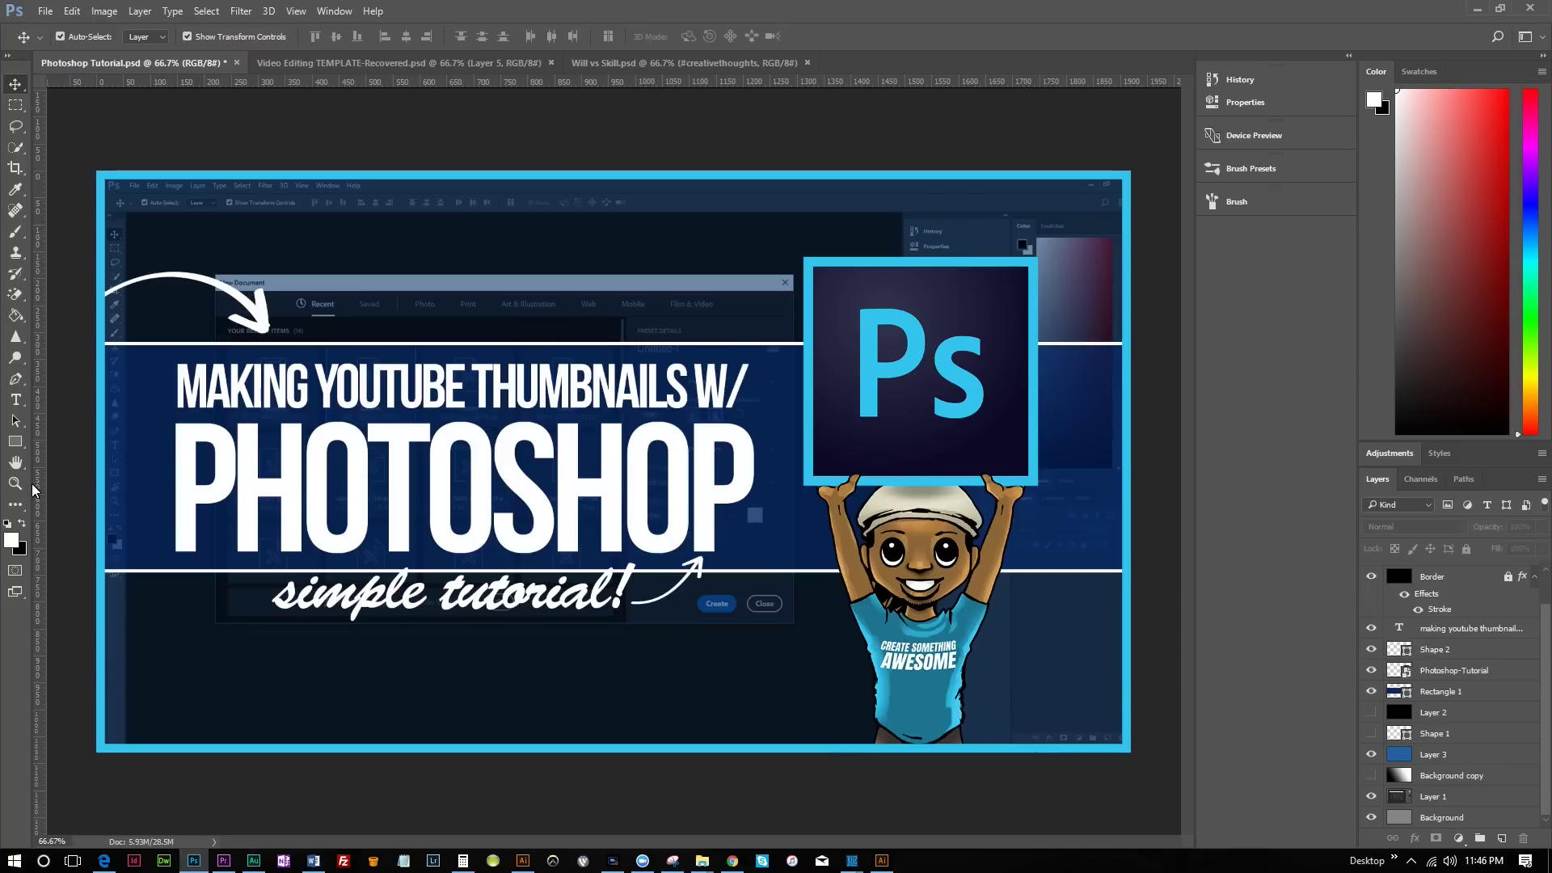
# Step: Add guides at X 1635 px and Y 261 px, then switch to Will vs Skill.psd
pyautogui.moveTo(41, 491); pyautogui.dragTo(977, 567)
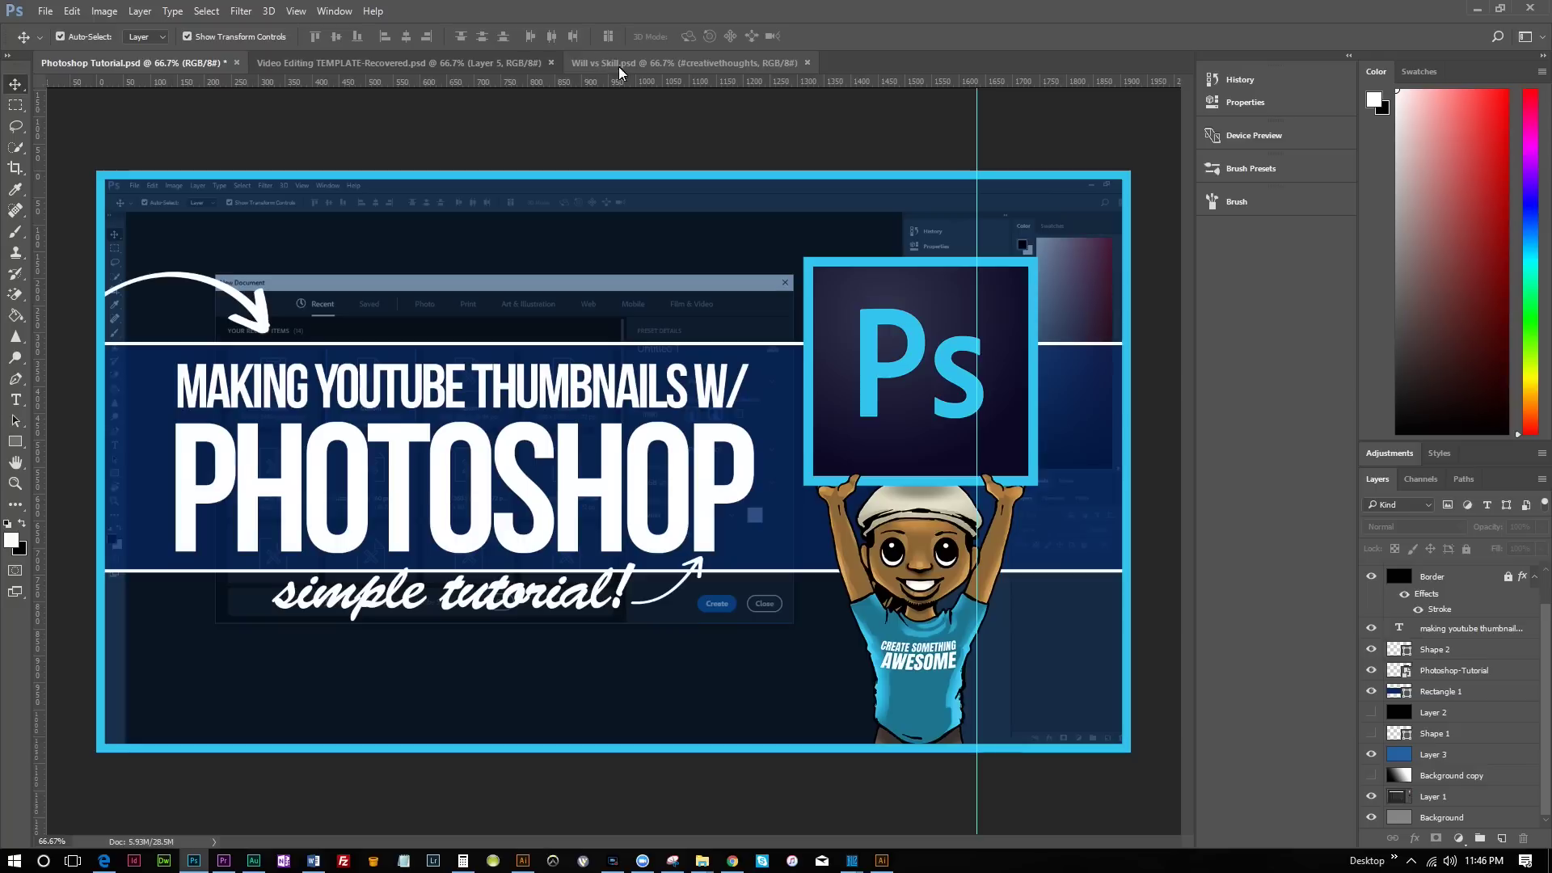
pyautogui.moveTo(646, 81); pyautogui.dragTo(668, 315)
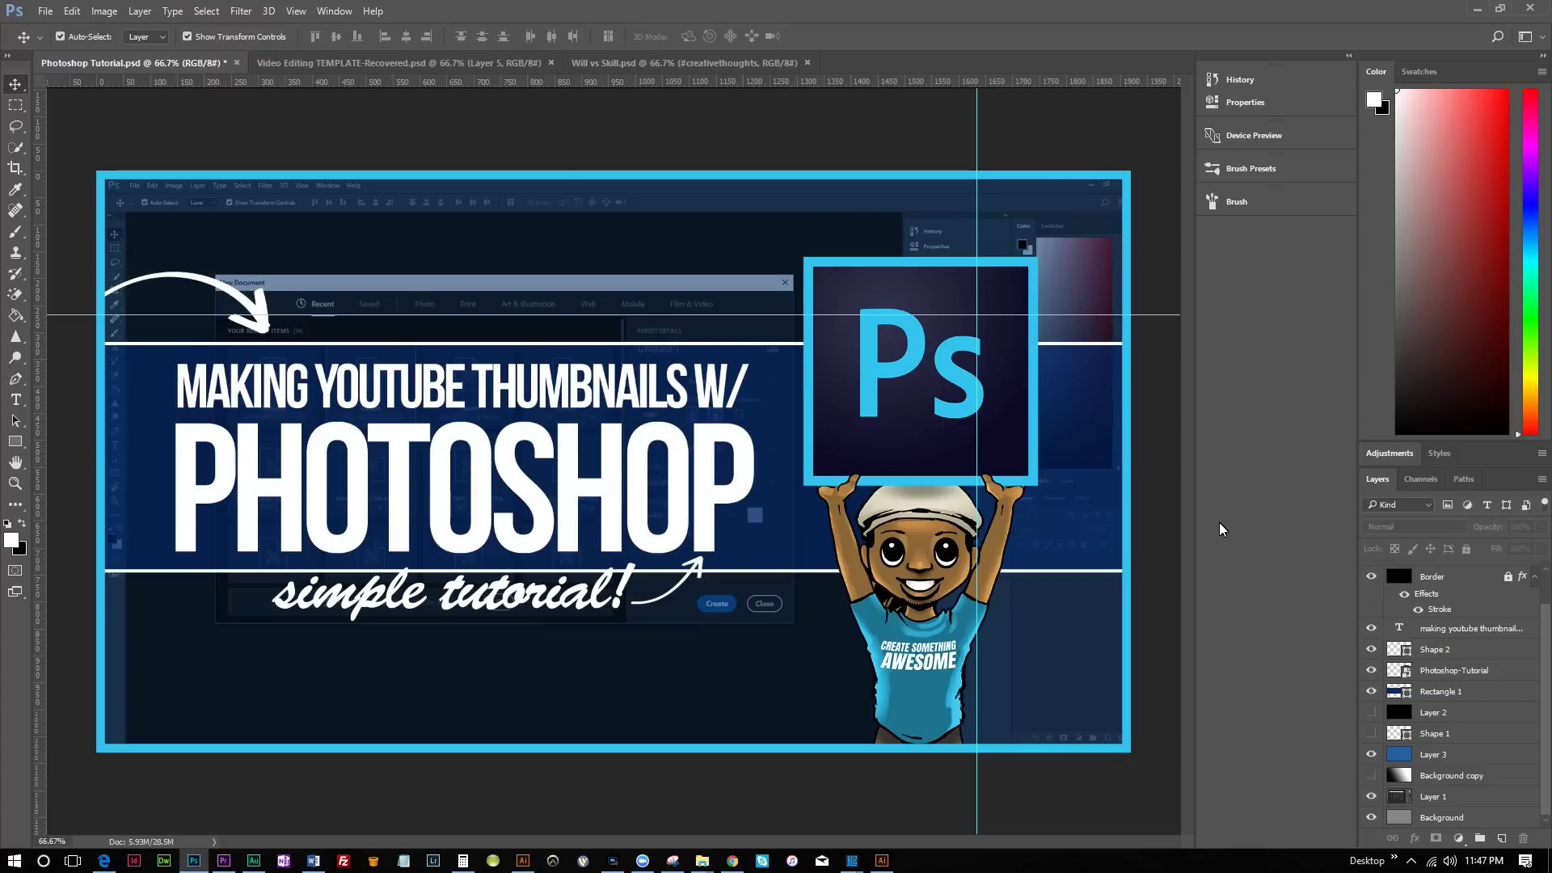
pyautogui.click(740, 63)
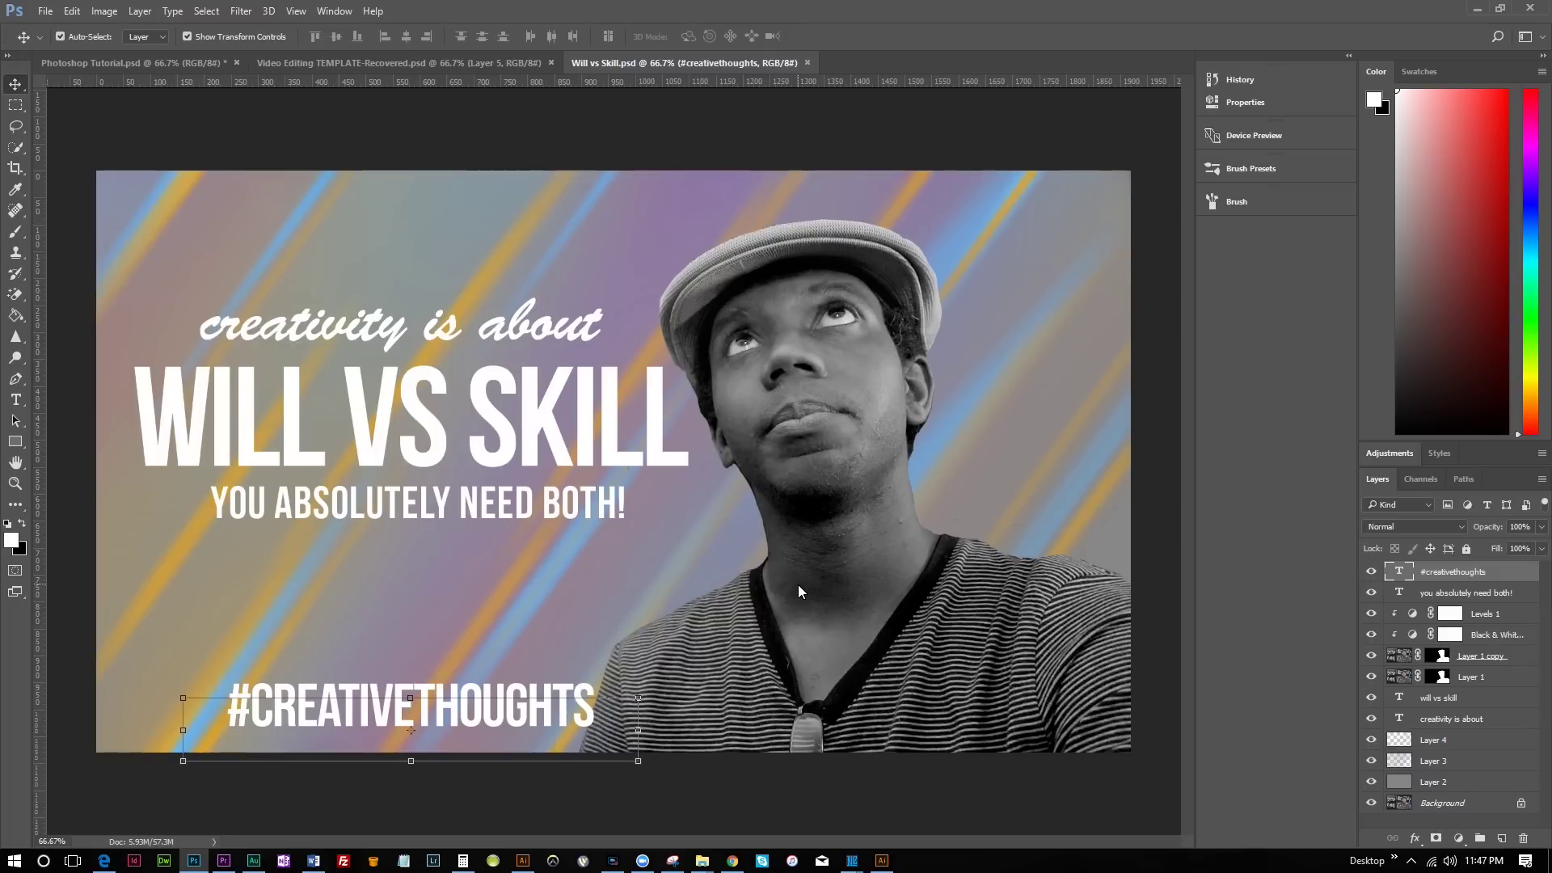
# Step: Switch back to Photoshop Tutorial.psd, showing the blue-bordered thumbnail with title and mascot
pyautogui.click(152, 66)
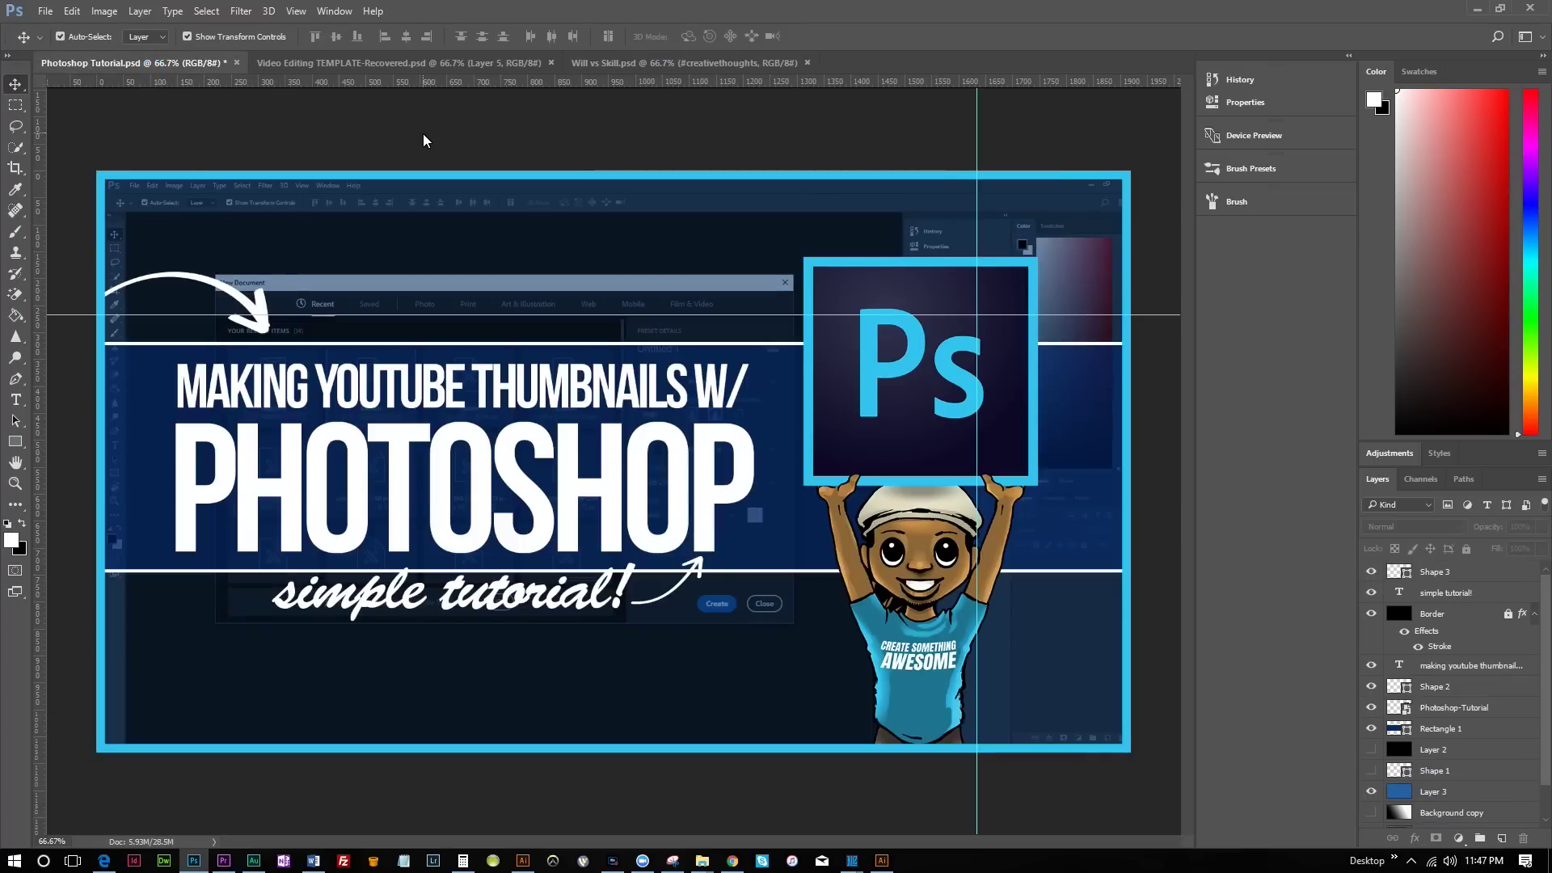